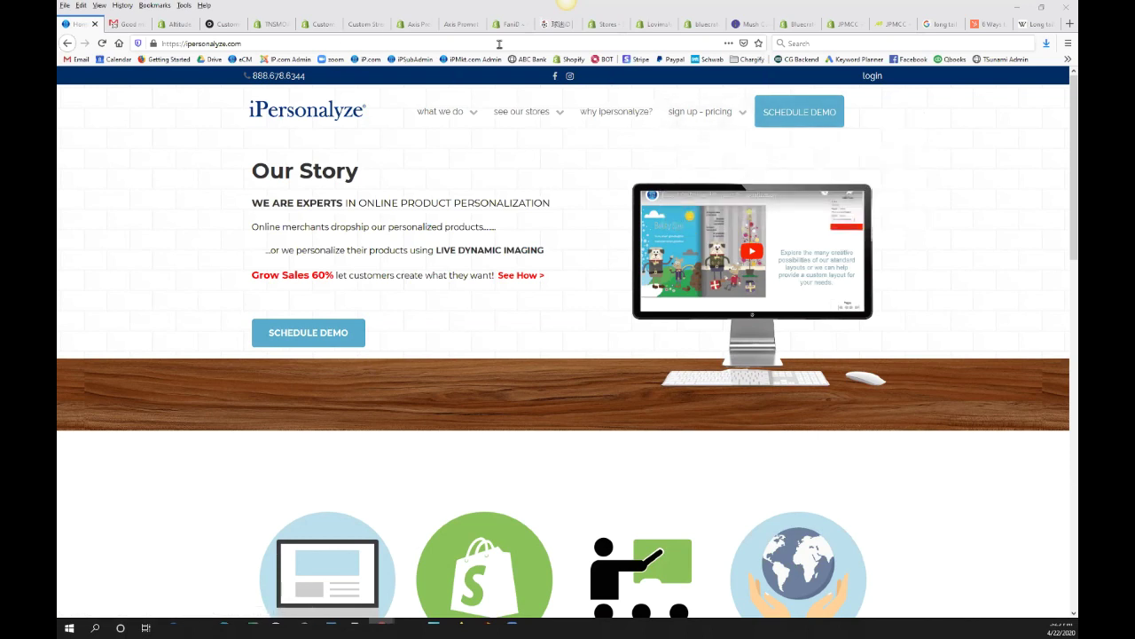
Look through the Altitude Wraps, TNSMOA, Custom Strengths Swag, Axis Promotions and FaniD store admins and storefronts.
left_click(178, 25)
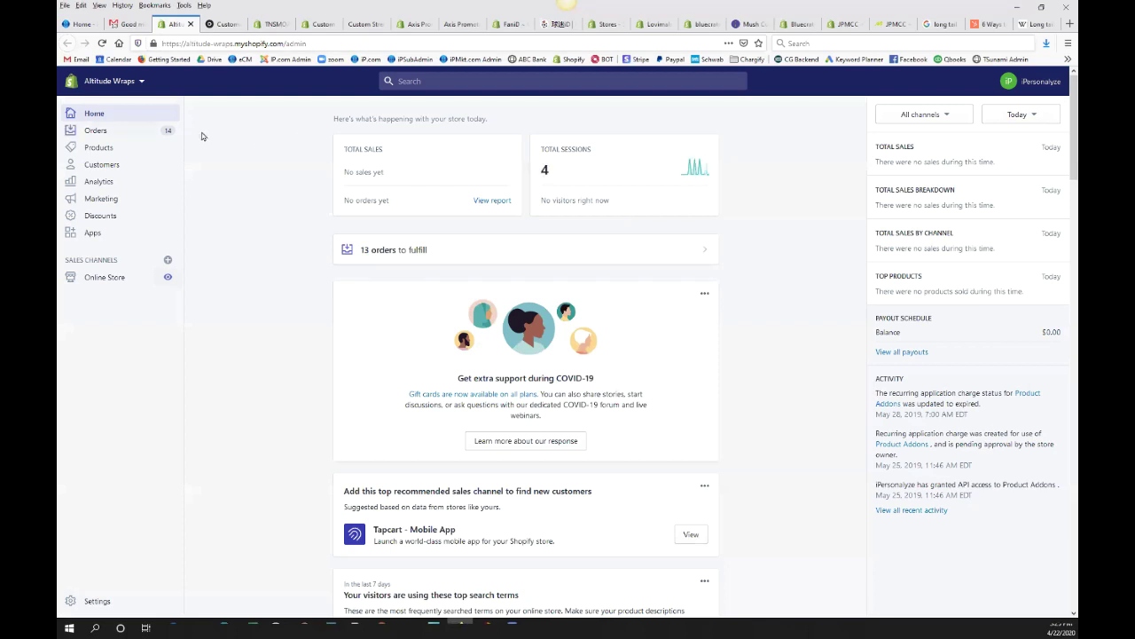
left_click(223, 24)
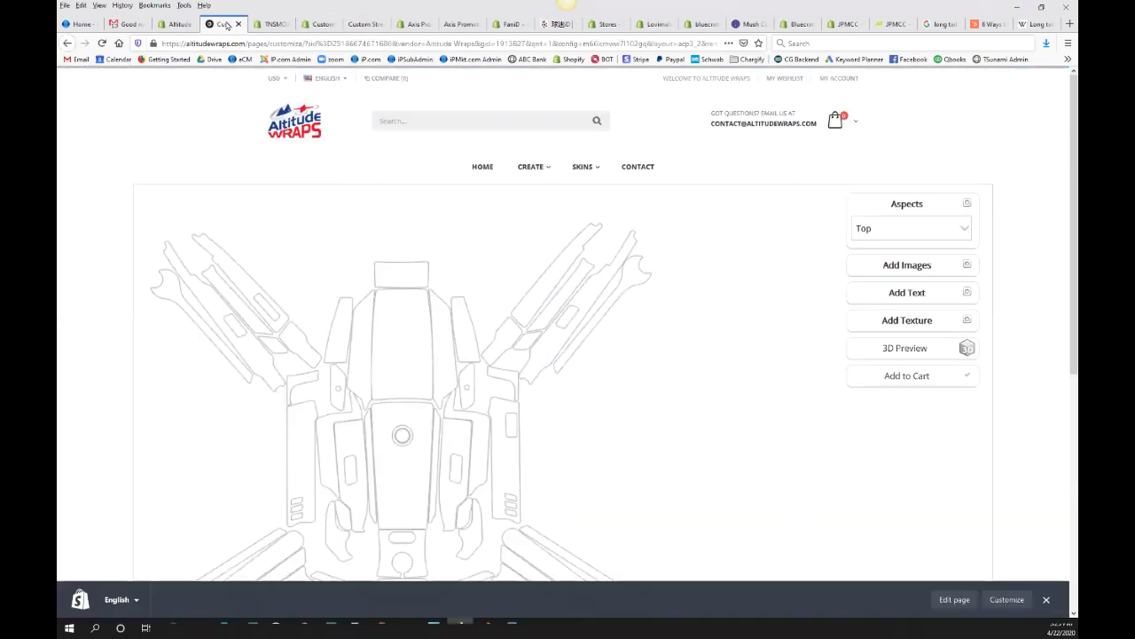
left_click(275, 24)
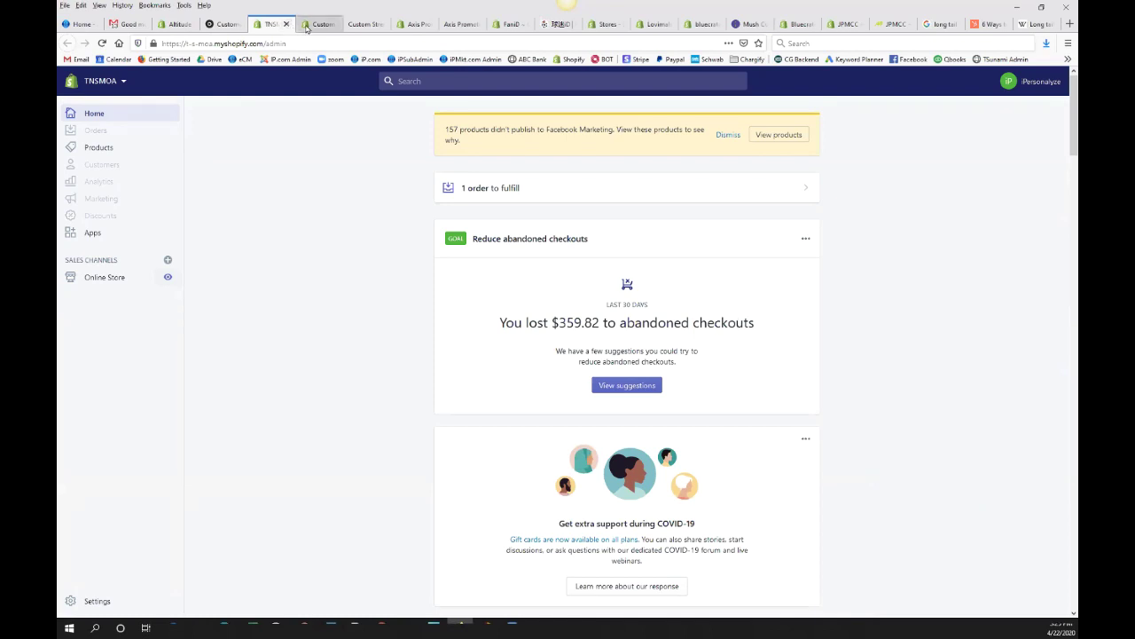
left_click(318, 24)
left_click(363, 24)
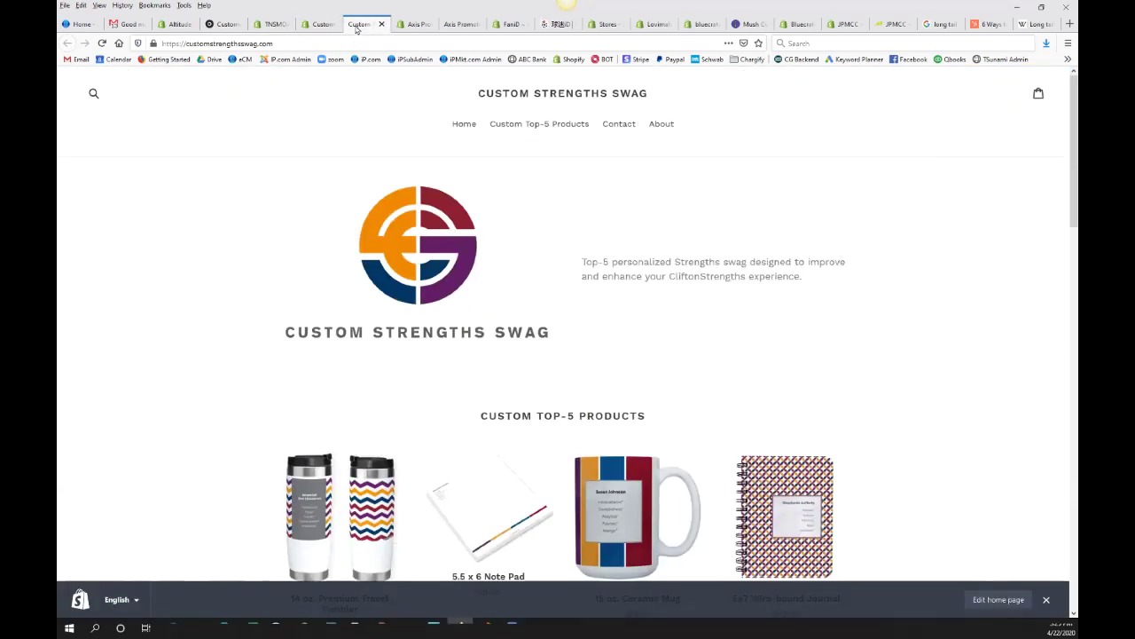
left_click(414, 23)
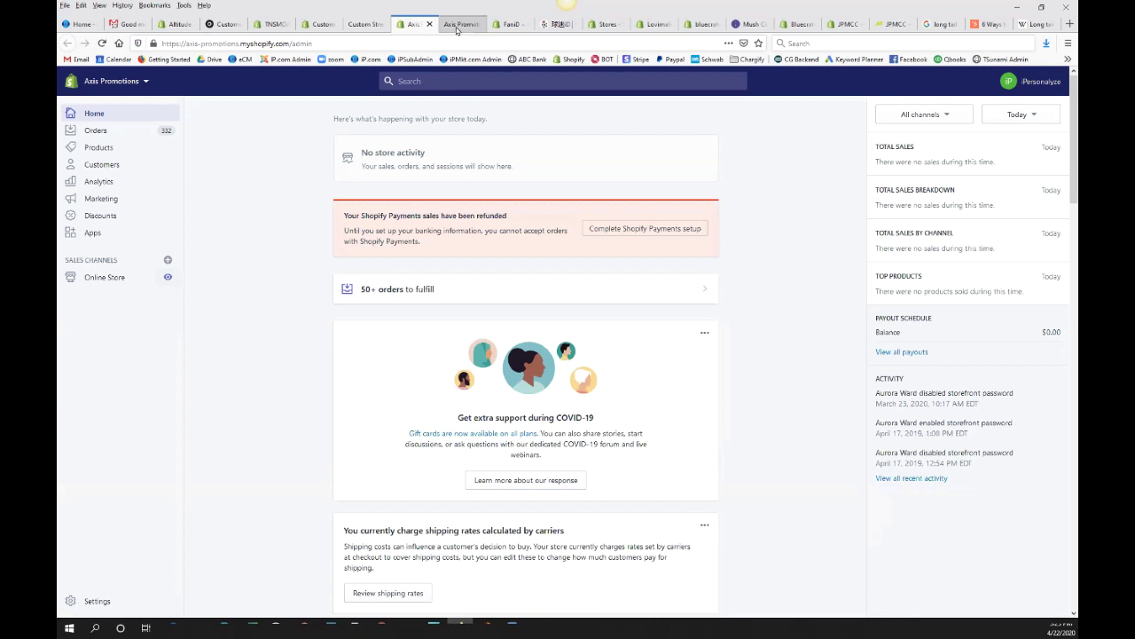
left_click(457, 24)
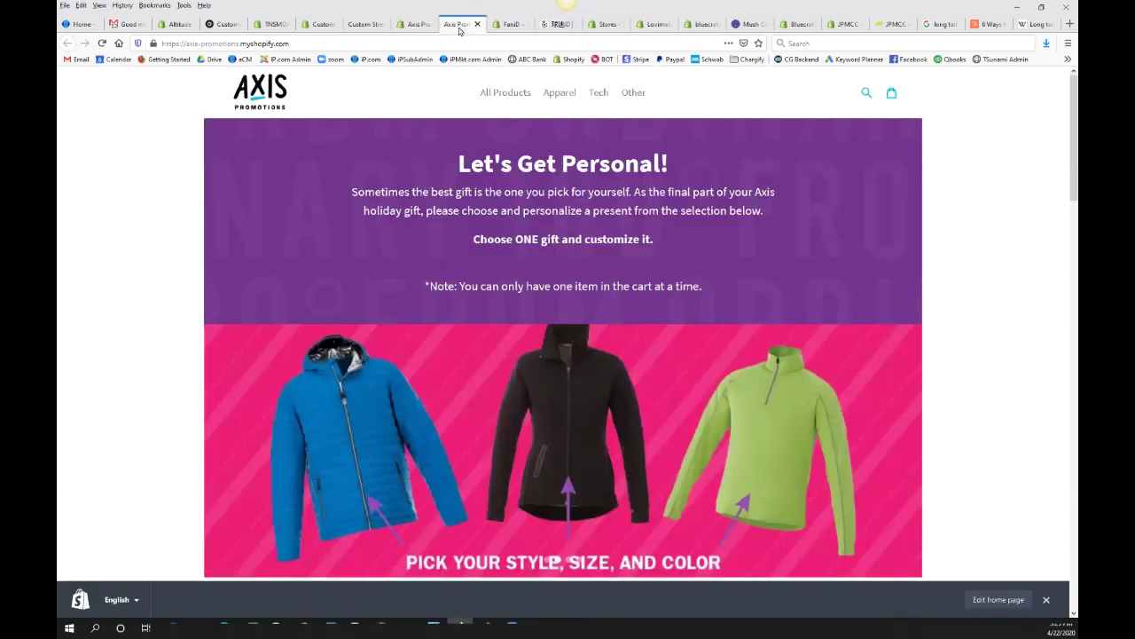
left_click(504, 27)
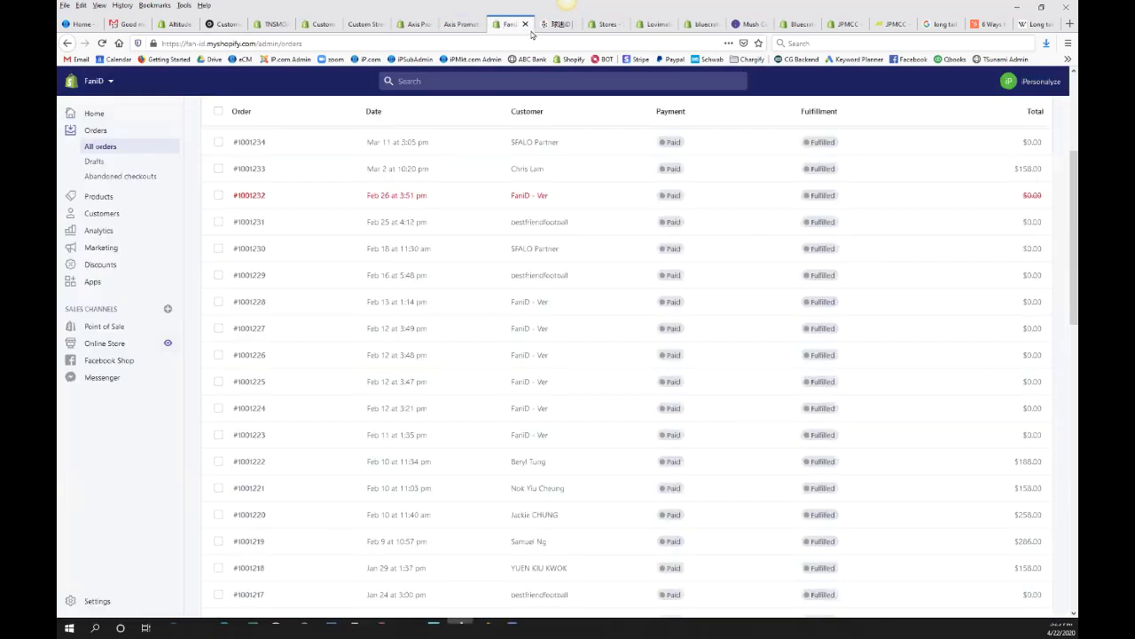
left_click(561, 24)
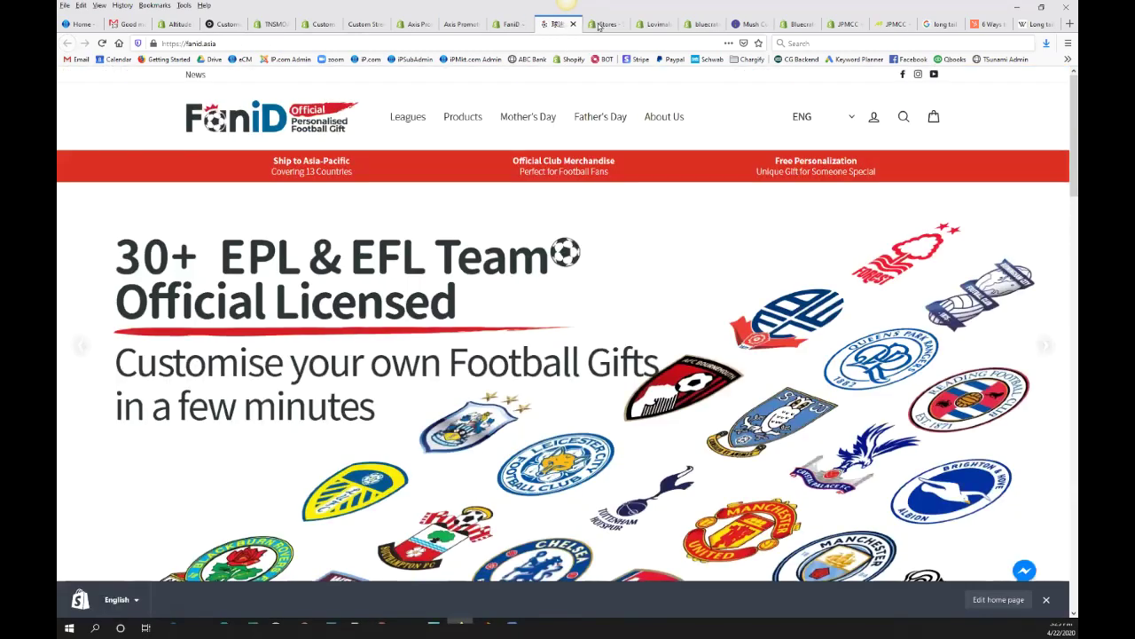
Look through the Lovimalsuk, bluecrate and JPMCC store pages, ending at the HubSpot article on long tail marketing.
left_click(607, 25)
left_click(653, 24)
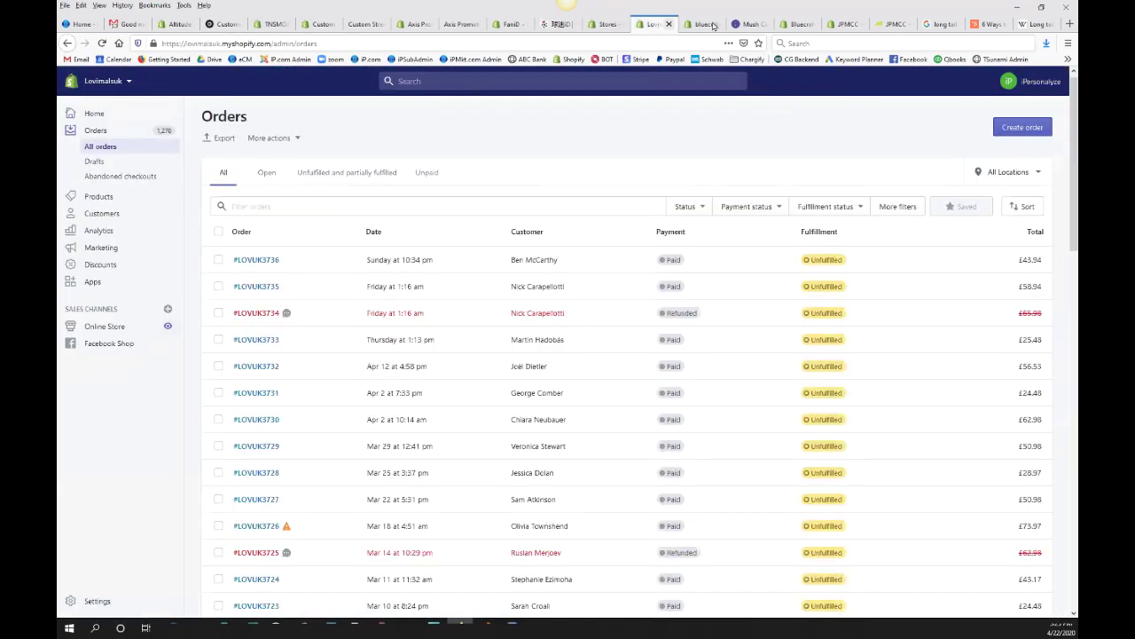
left_click(702, 24)
left_click(760, 29)
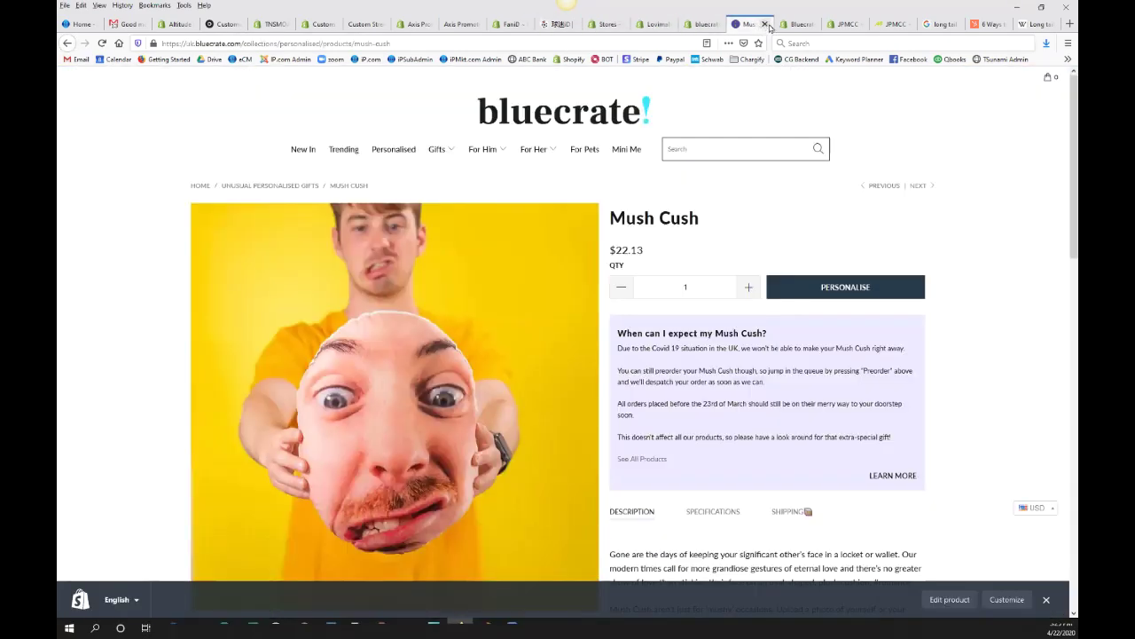
left_click(795, 25)
left_click(853, 26)
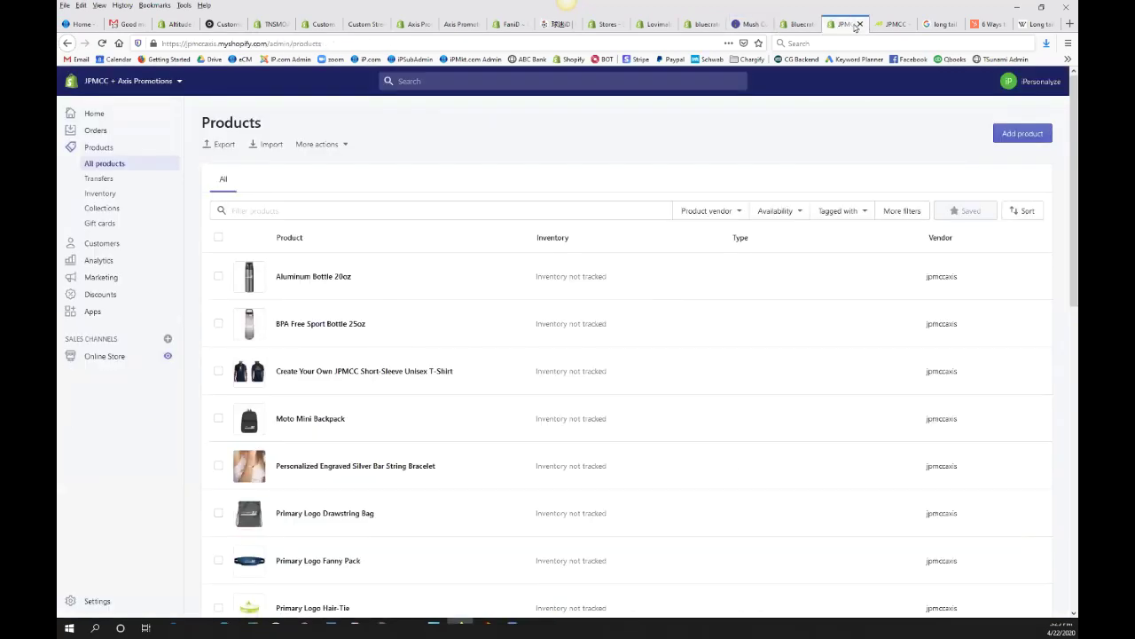
left_click(894, 27)
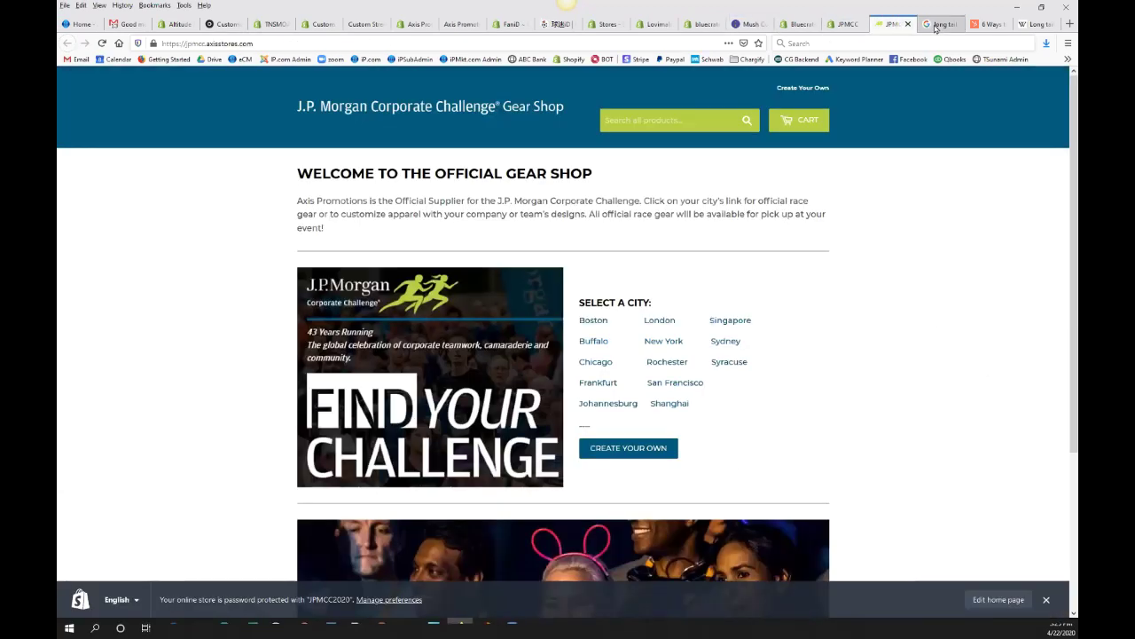
left_click(938, 29)
left_click(997, 27)
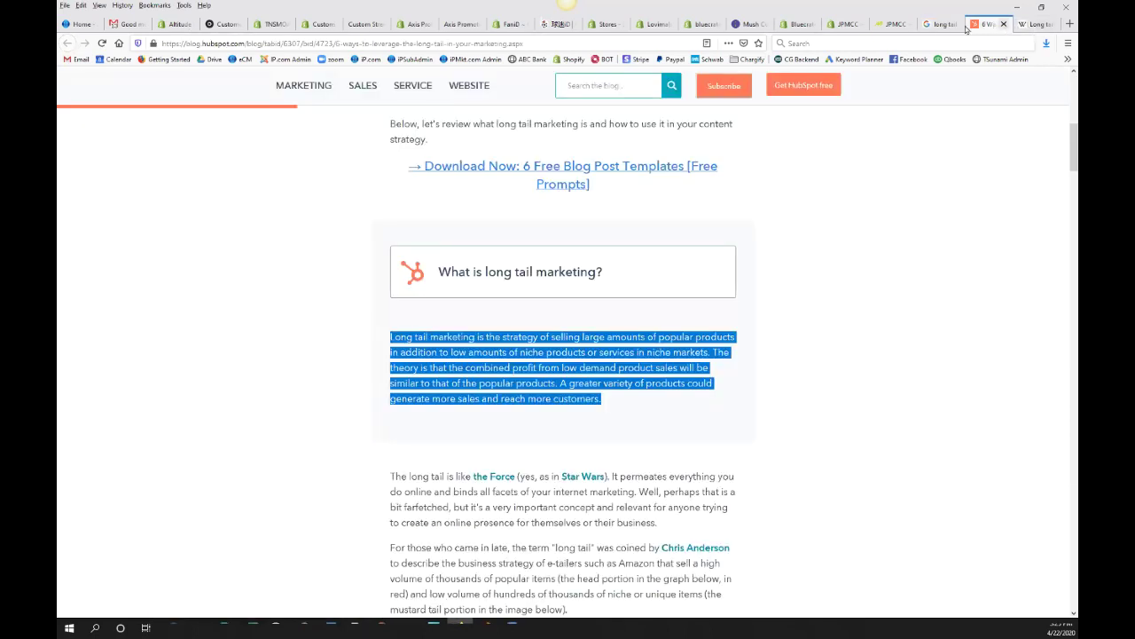
Open the Altitude Wraps online store from its Shopify admin and start customizing a skin from the home page banner.
left_click(271, 25)
left_click(177, 25)
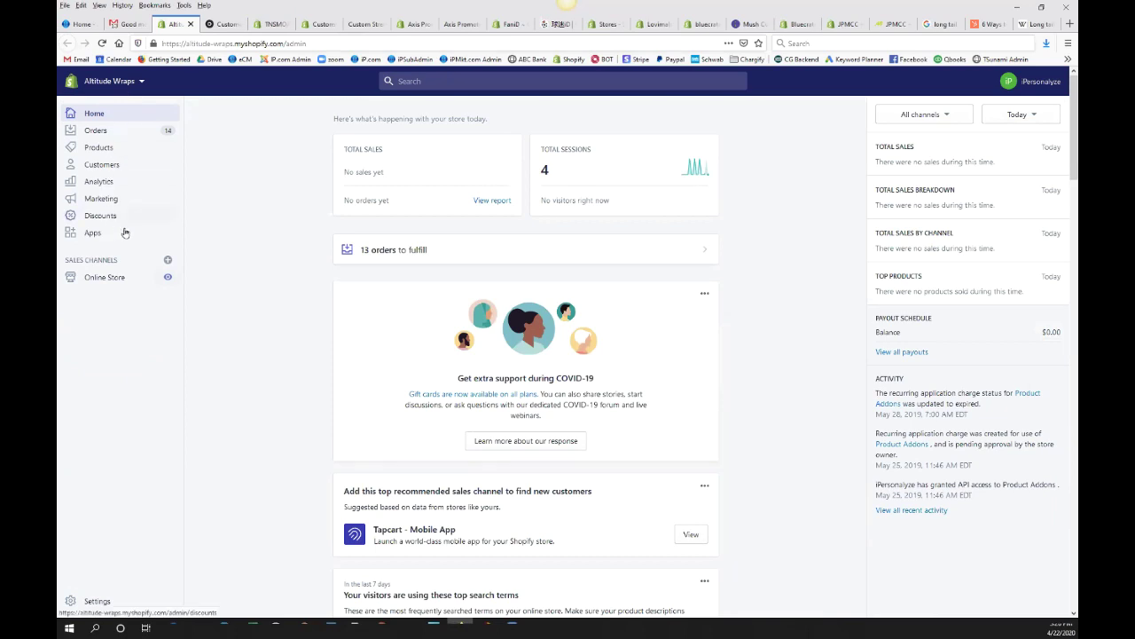
left_click(167, 279)
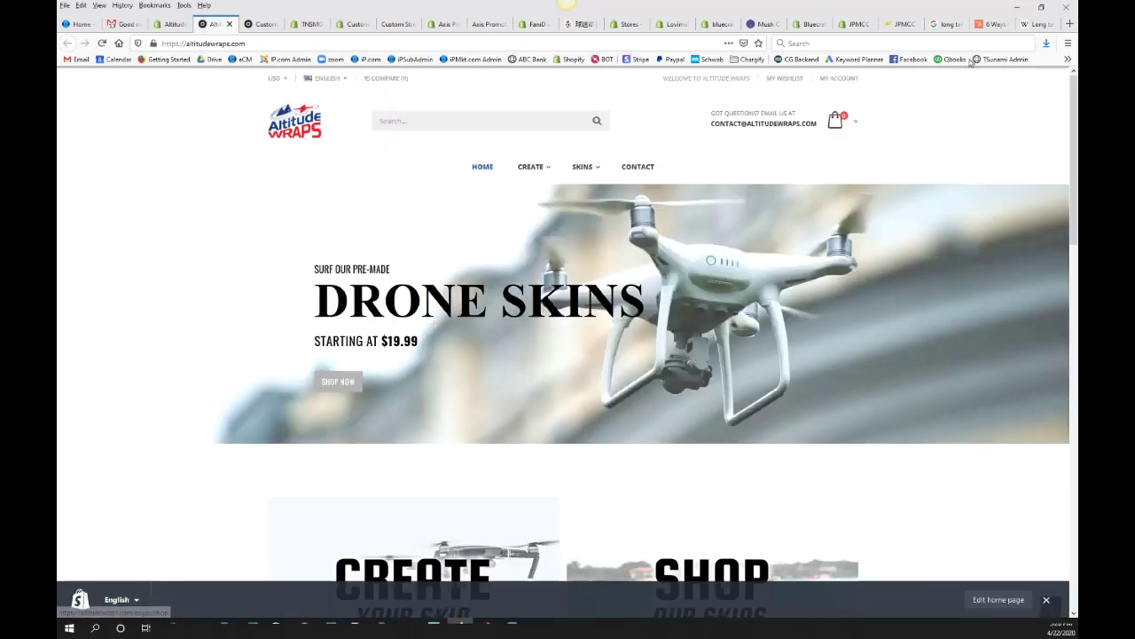
left_click_drag(1071, 100, 1070, 104)
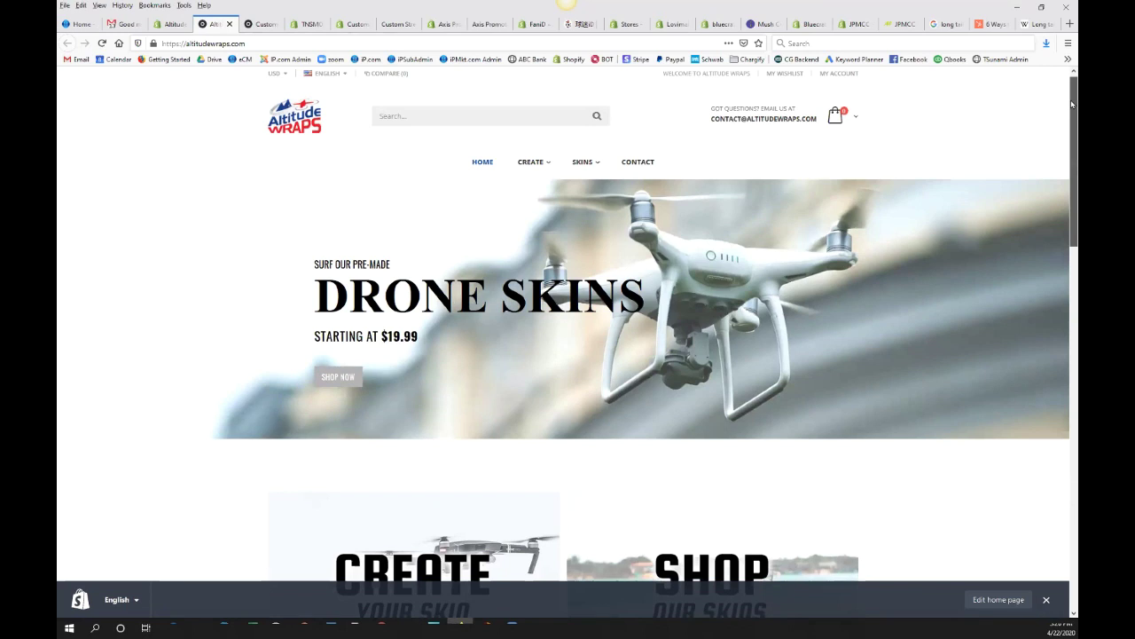
left_click_drag(1071, 104, 1075, 369)
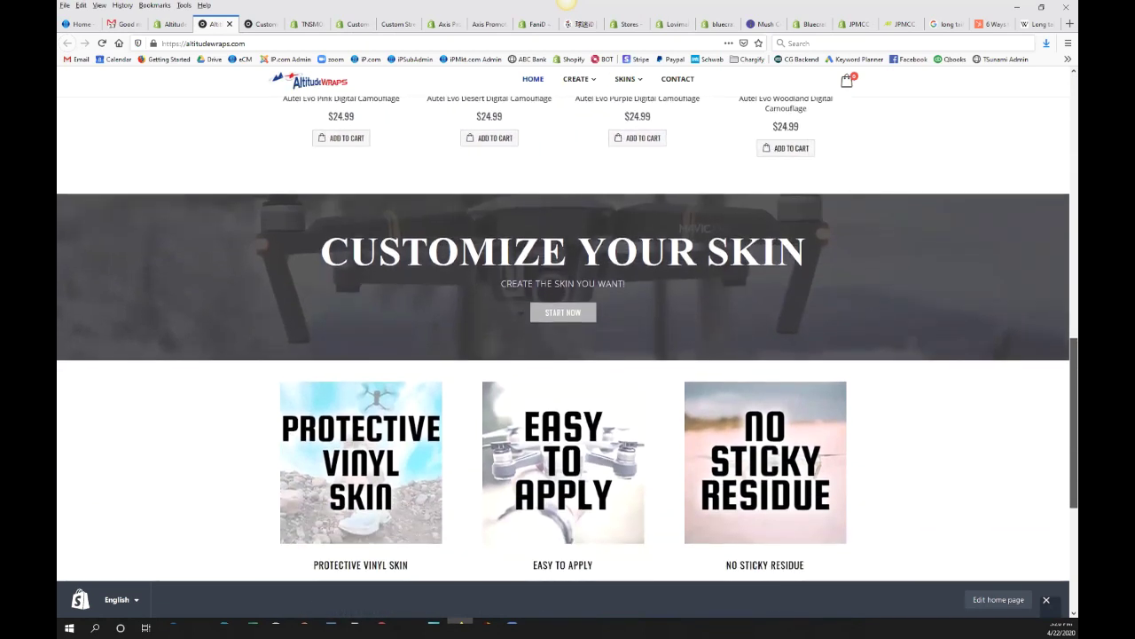
left_click(556, 321)
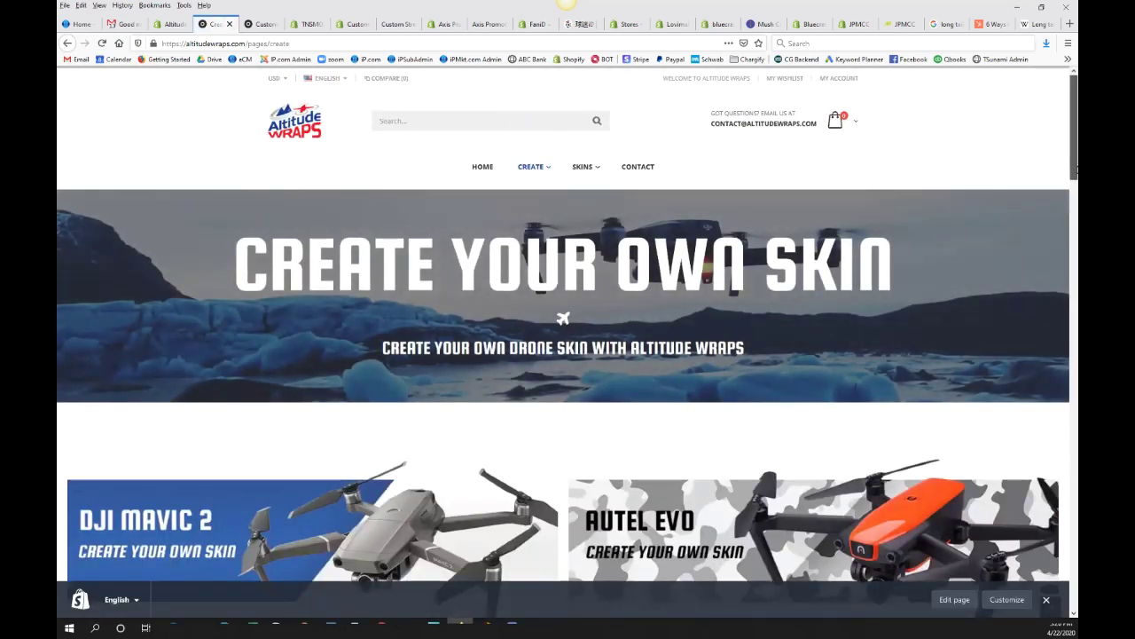
Examine the drone models and featured camouflage products on the Create Your Own Skin page.
scroll(1075, 167, "down", 2)
scroll(567, 355, "down", 2)
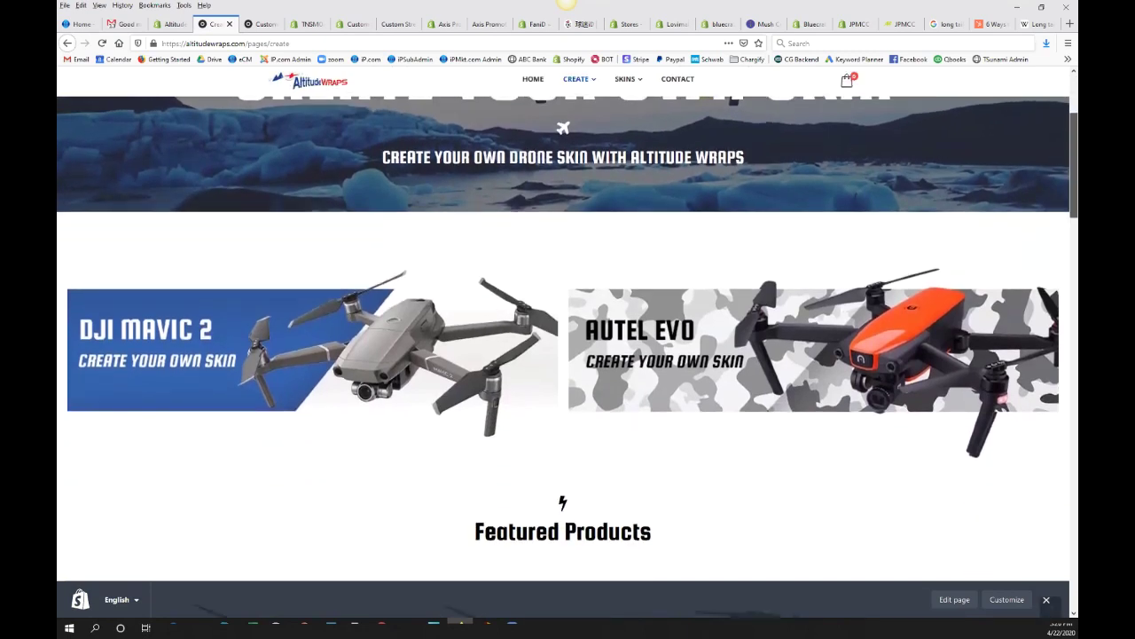
scroll(568, 355, "down", 3)
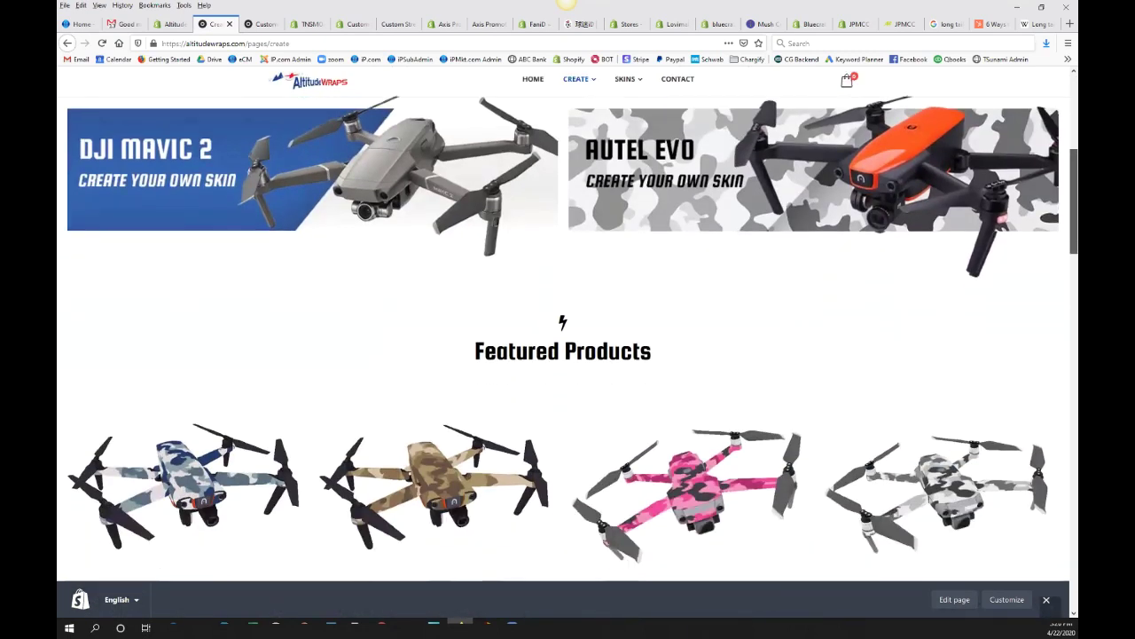
scroll(568, 355, "down", 1)
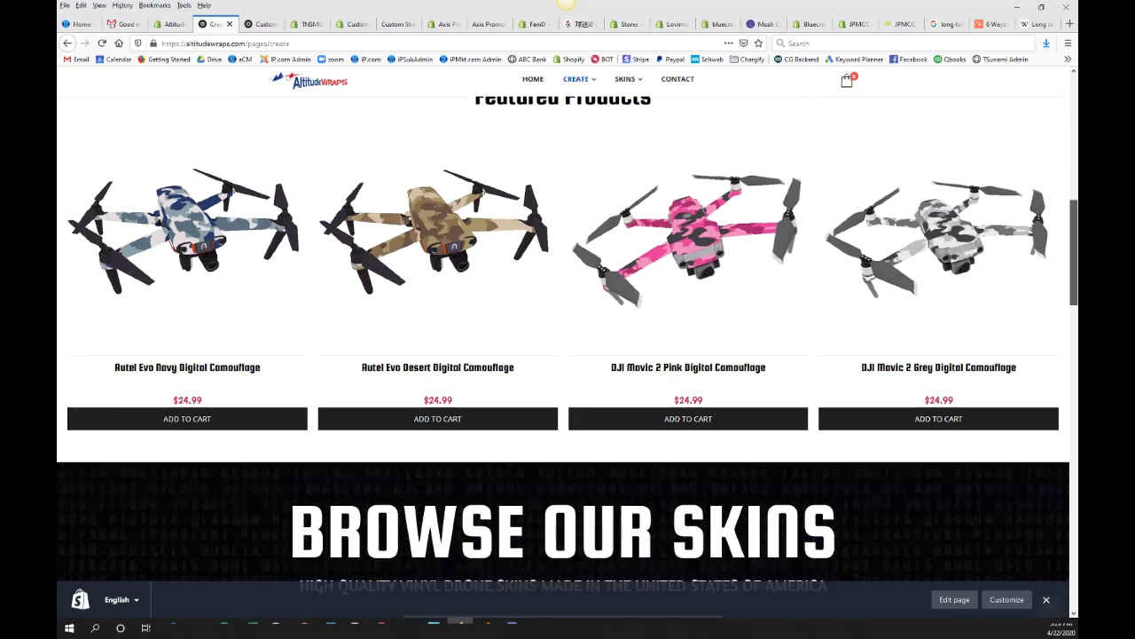
scroll(568, 355, "up", 1)
scroll(567, 355, "up", 5)
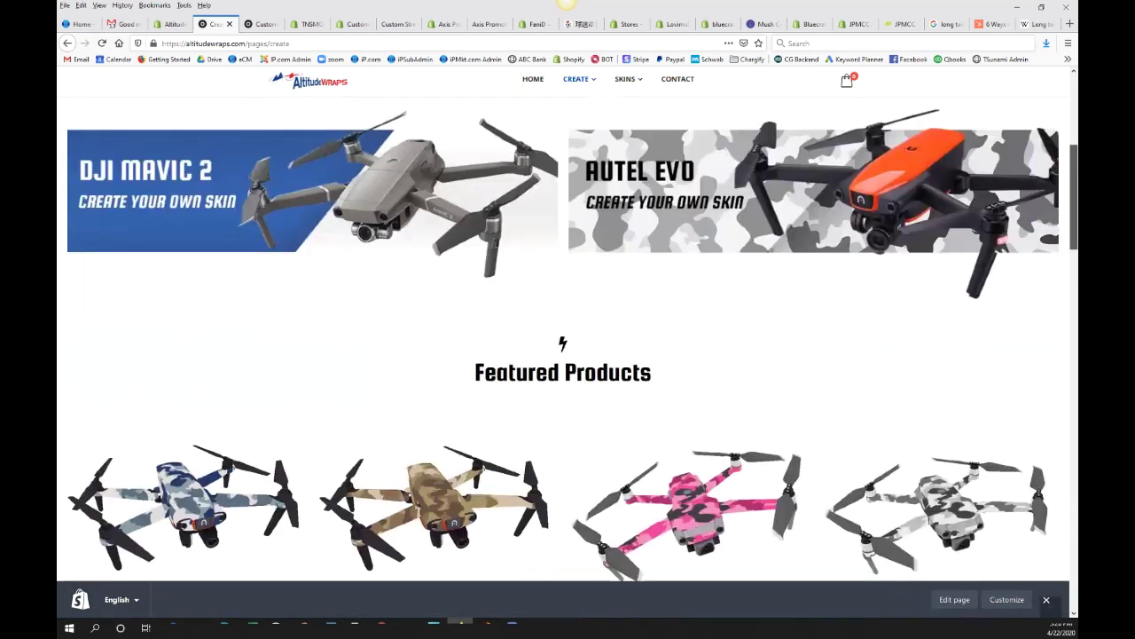
scroll(695, 199, "up", 2)
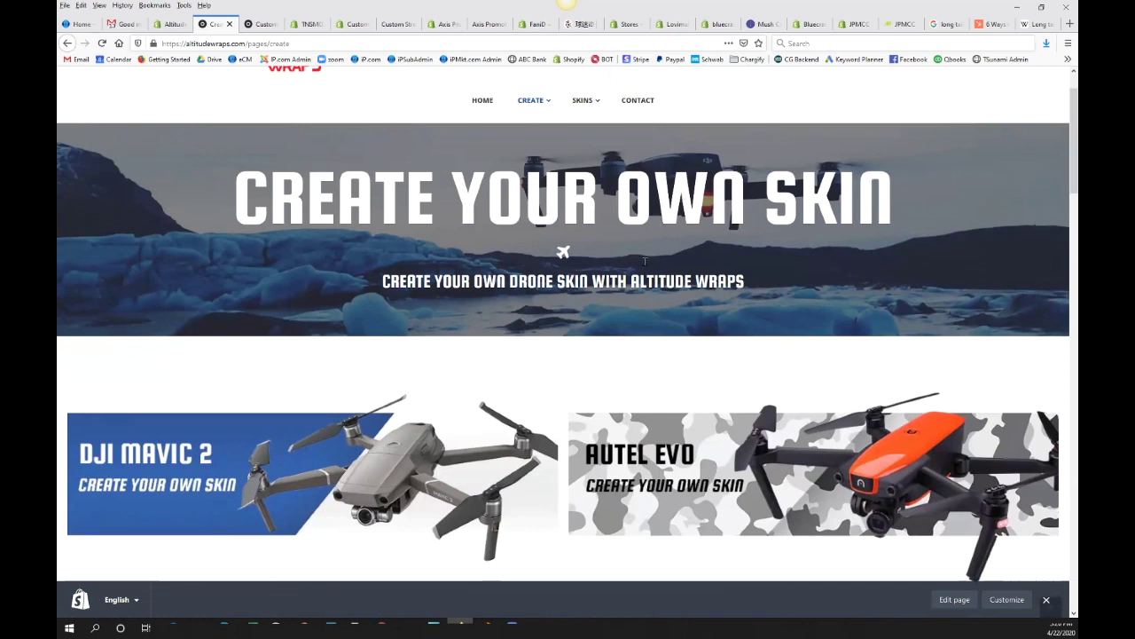
left_click(1073, 294)
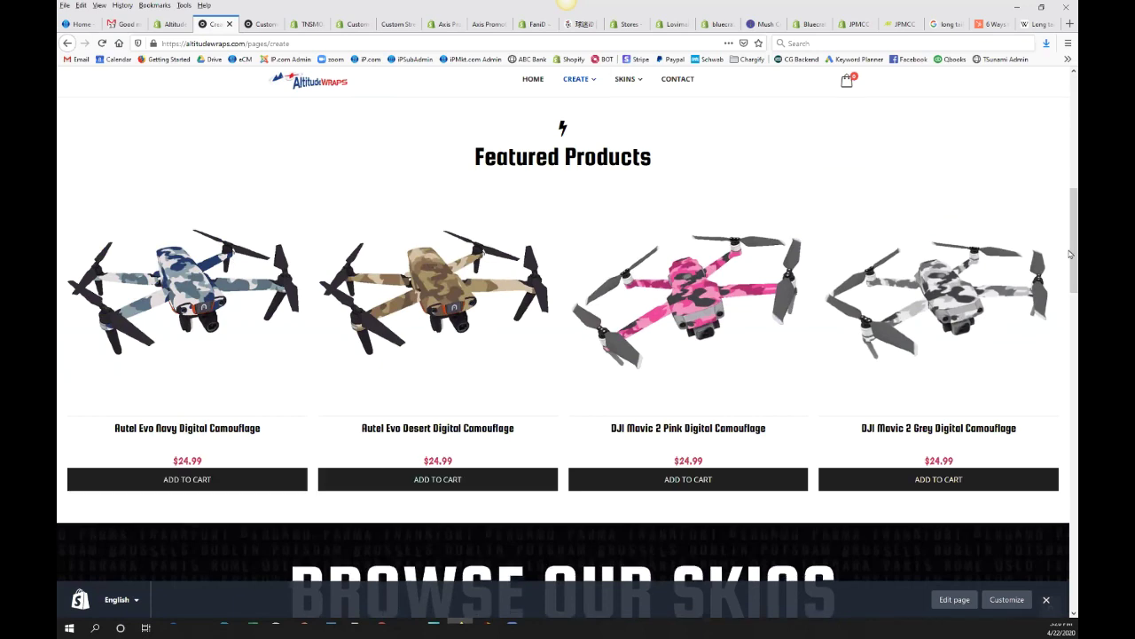
scroll(1071, 254, "up", 10)
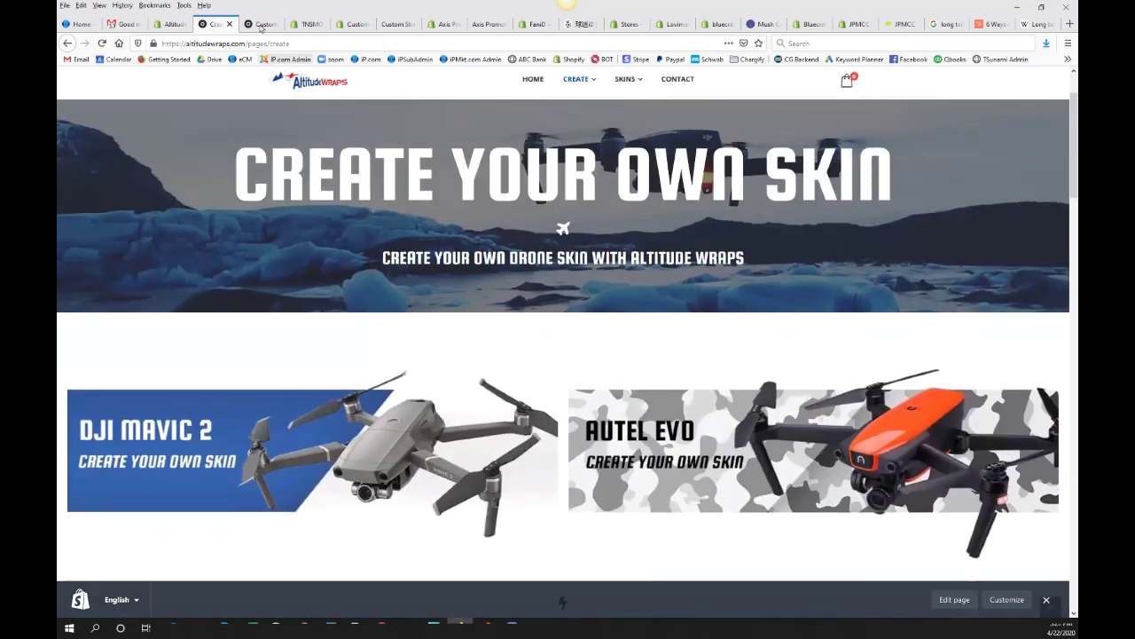
Go to the already open Altitude Wraps skin customizer and switch the template's aspect to Bottom.
left_click(259, 24)
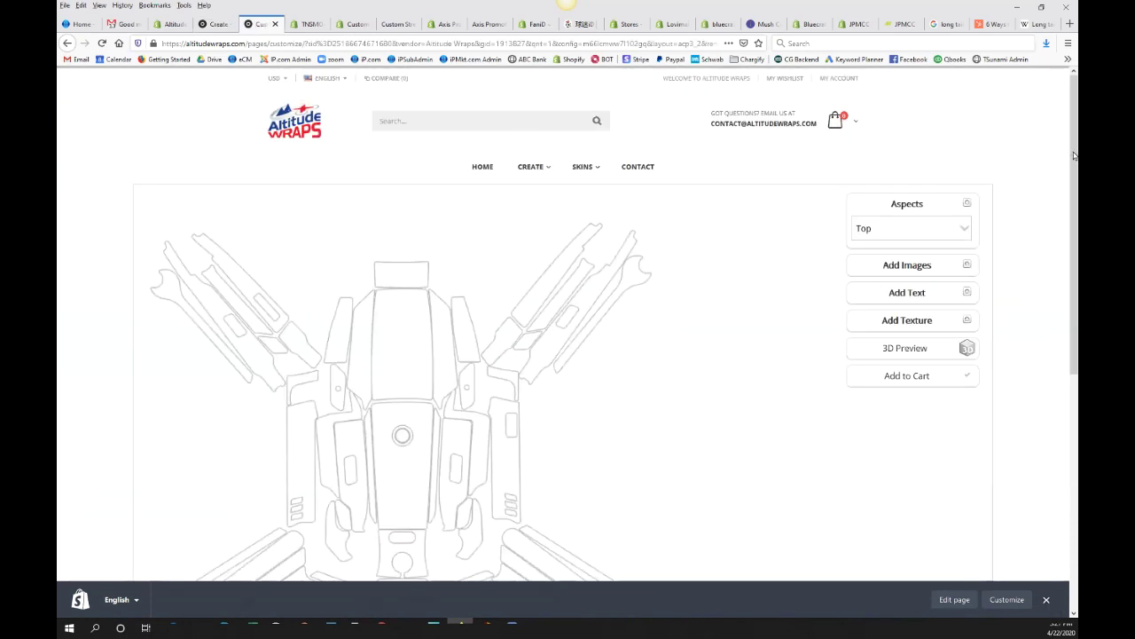
scroll(1071, 155, "down", 1)
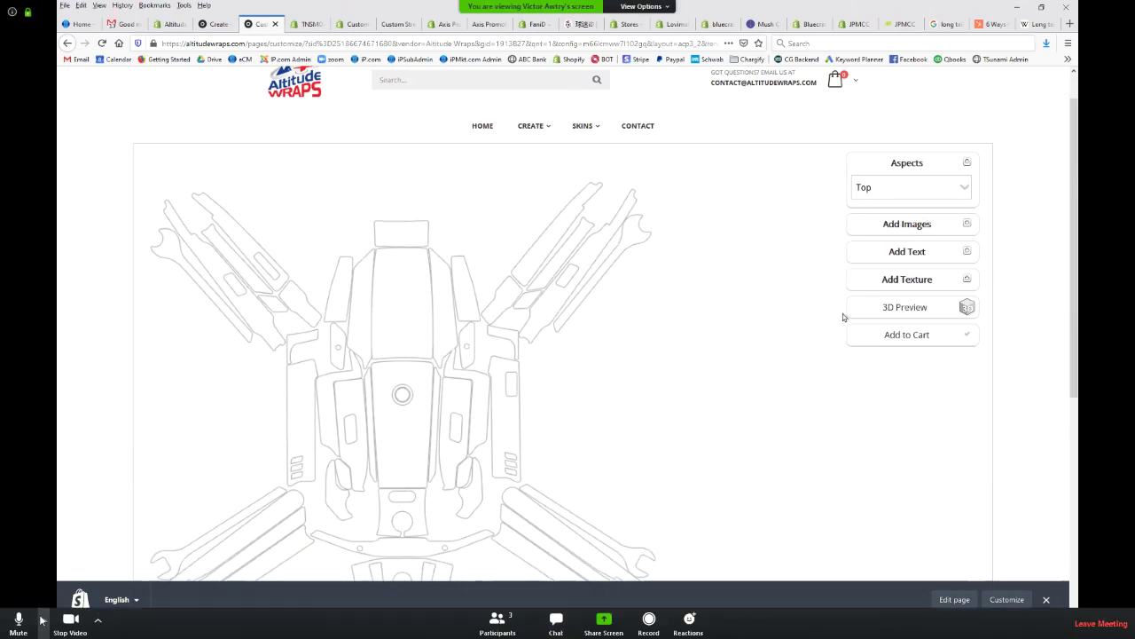
left_click(960, 188)
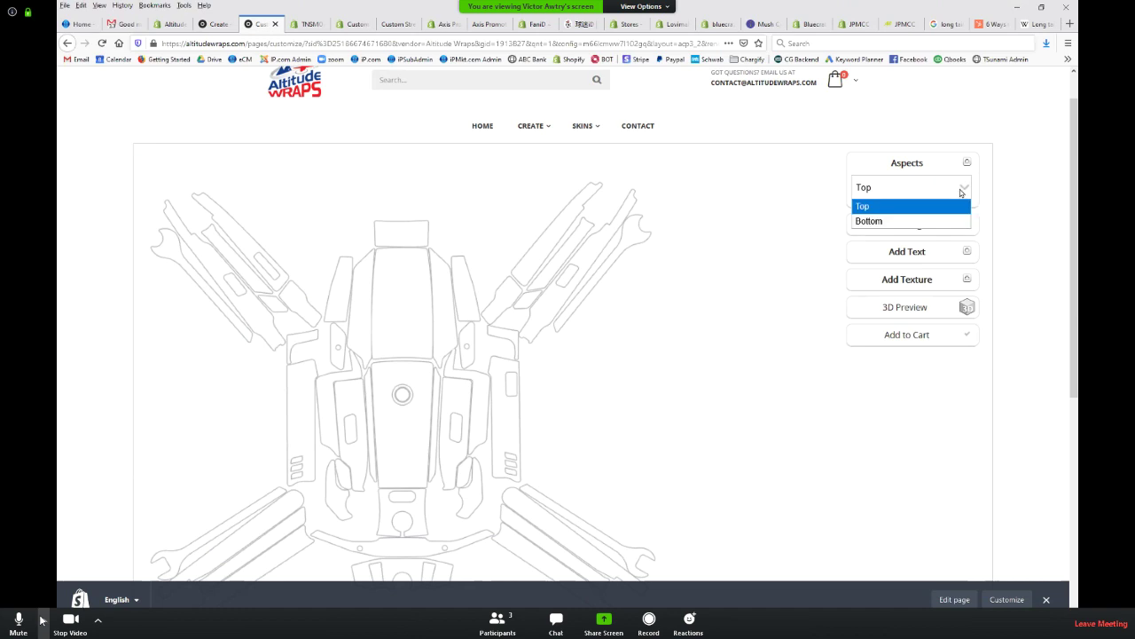
left_click(880, 222)
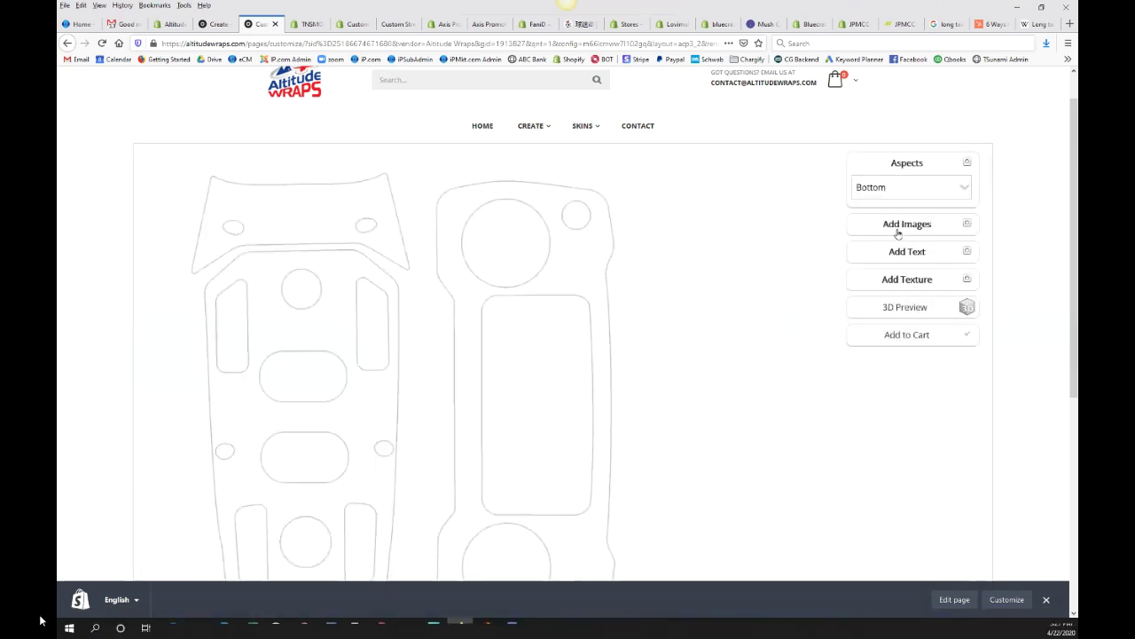
Add artwork to the Bottom aspect, trying the purple, pink and green camouflage patterns and finishing with the tan desert camouflage.
left_click(899, 231)
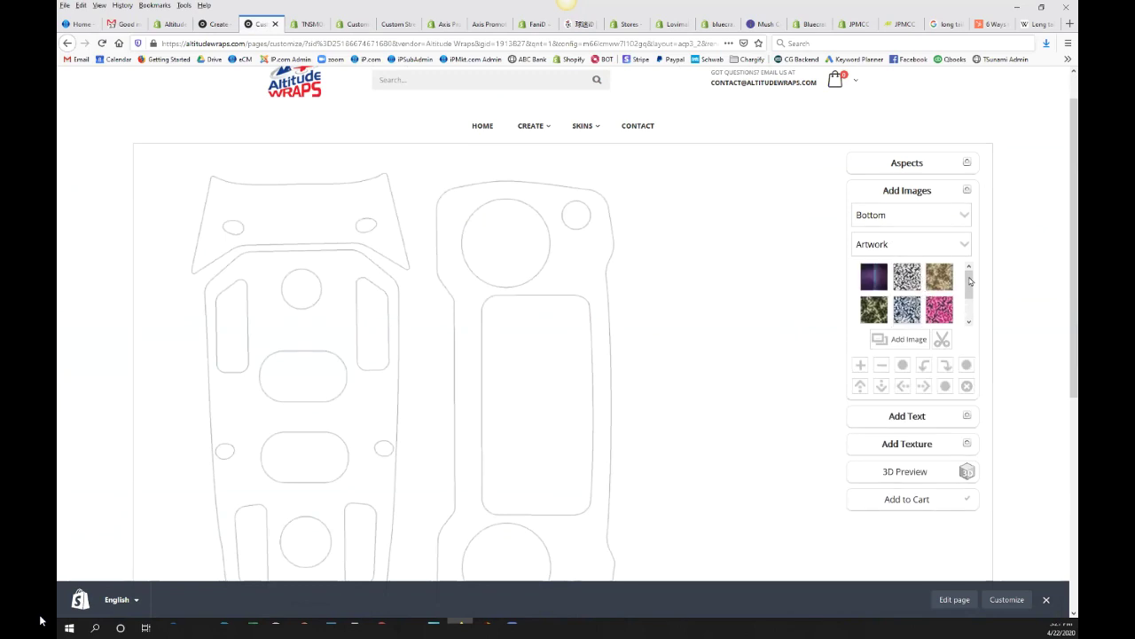
scroll(970, 281, "down", 1)
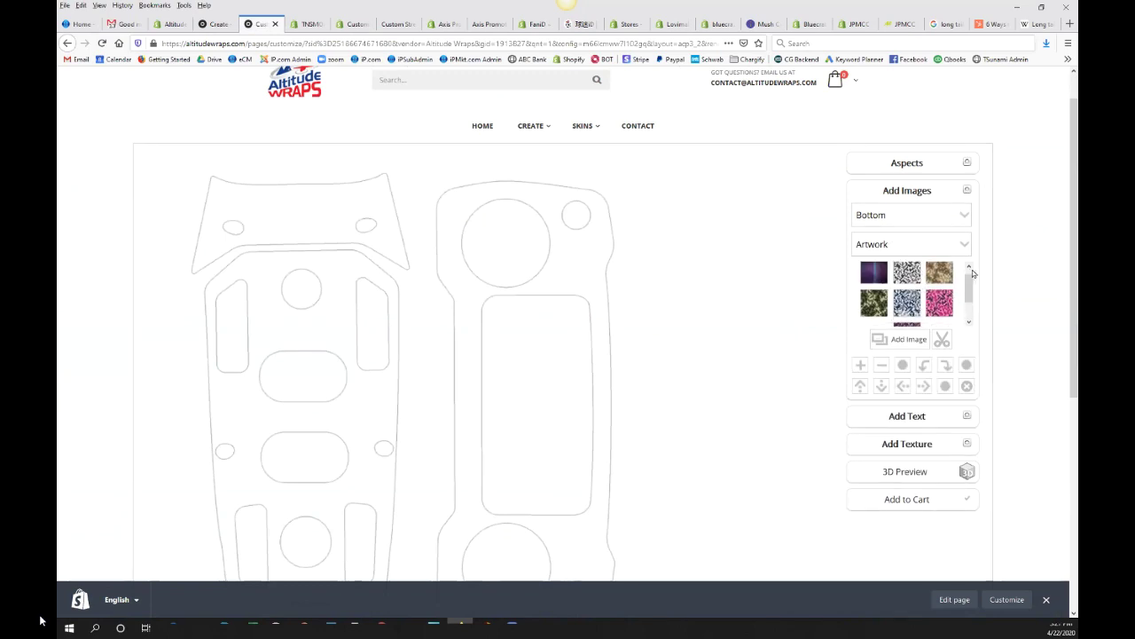
left_click_drag(971, 283, 971, 304)
left_click(912, 316)
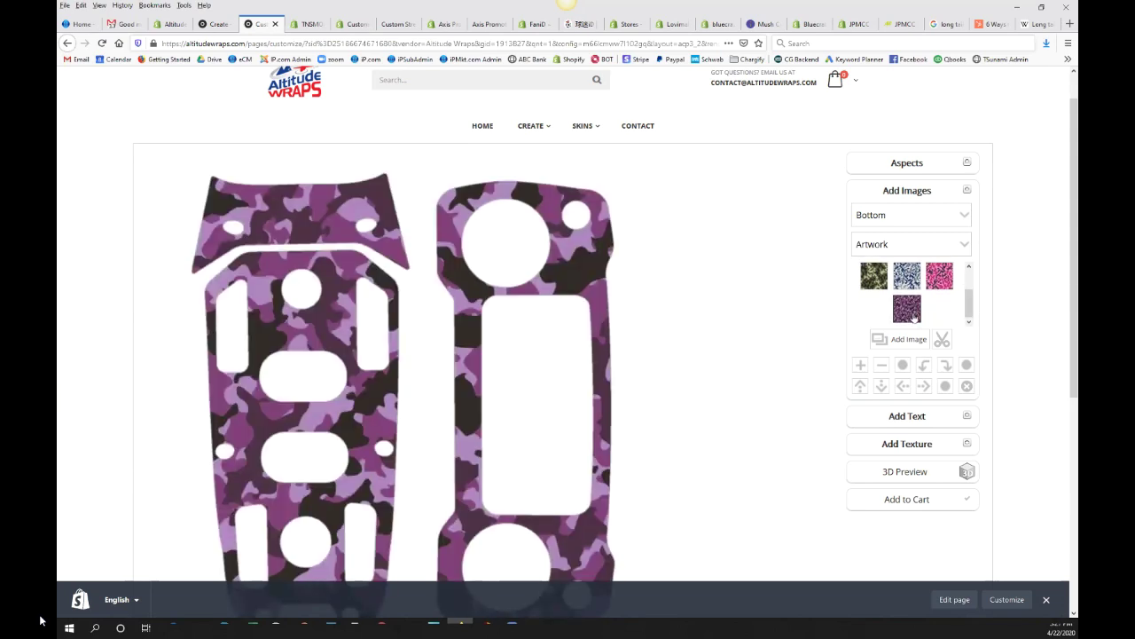
left_click(941, 284)
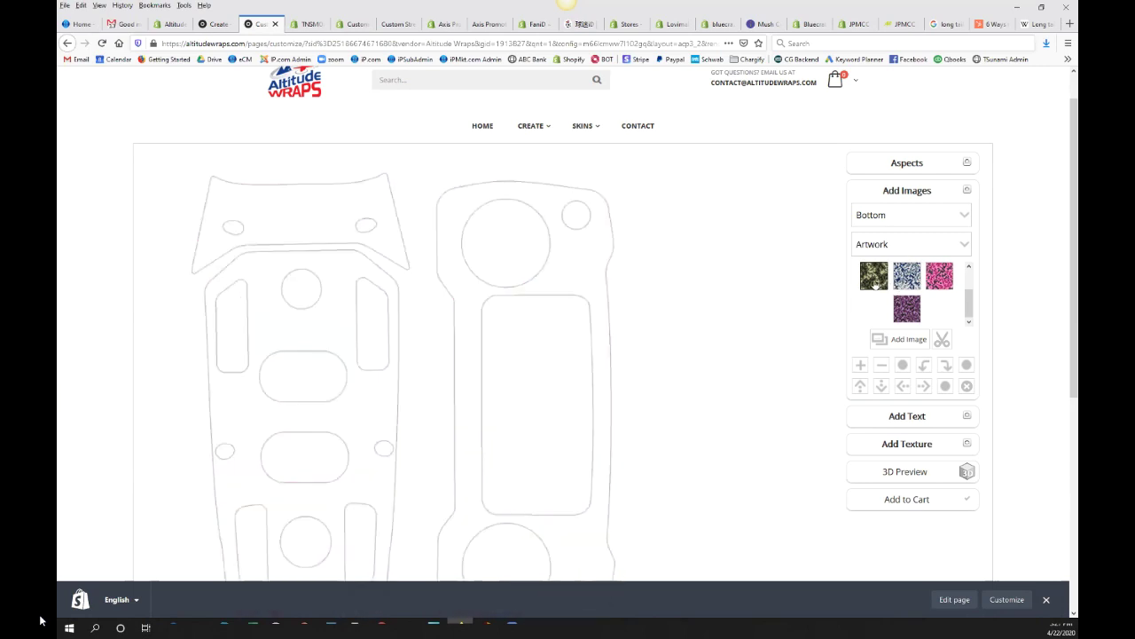
scroll(945, 282, "up", 2)
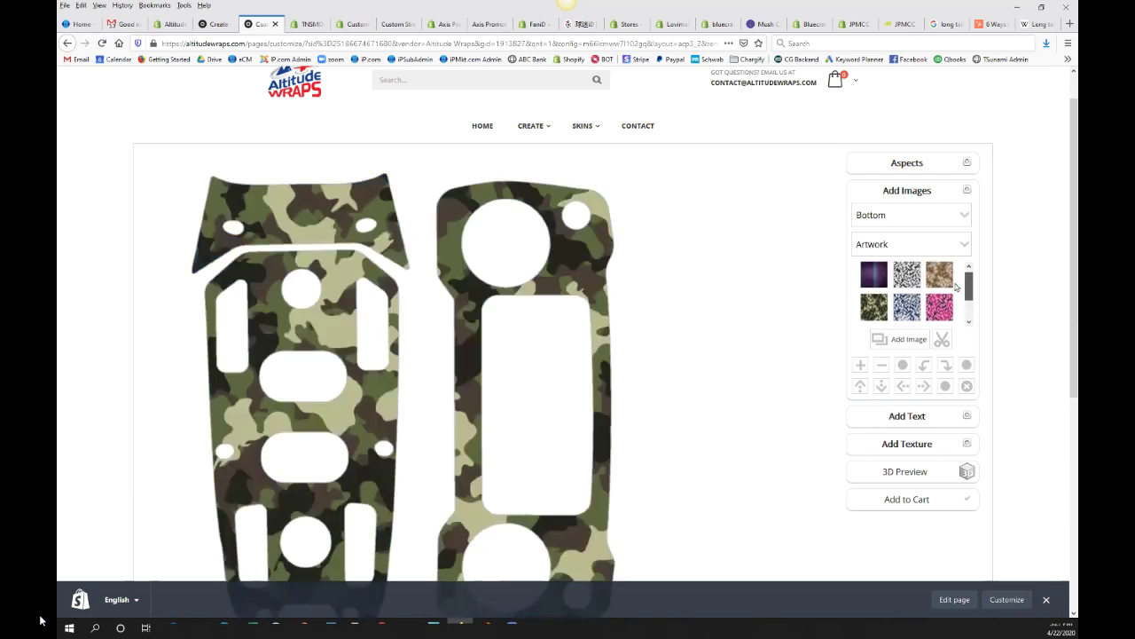
left_click(945, 282)
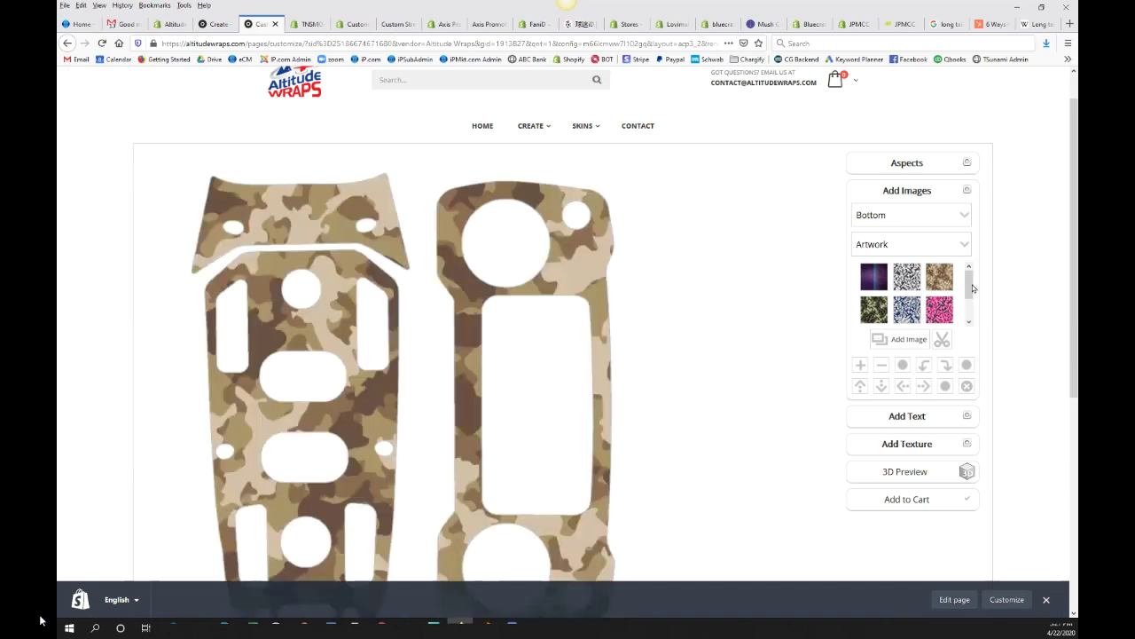
Try uploading the 1:1 globe logo image from the computer onto the Bottom aspect, choosing to upload another image at the quality check.
scroll(940, 306, "down", 1)
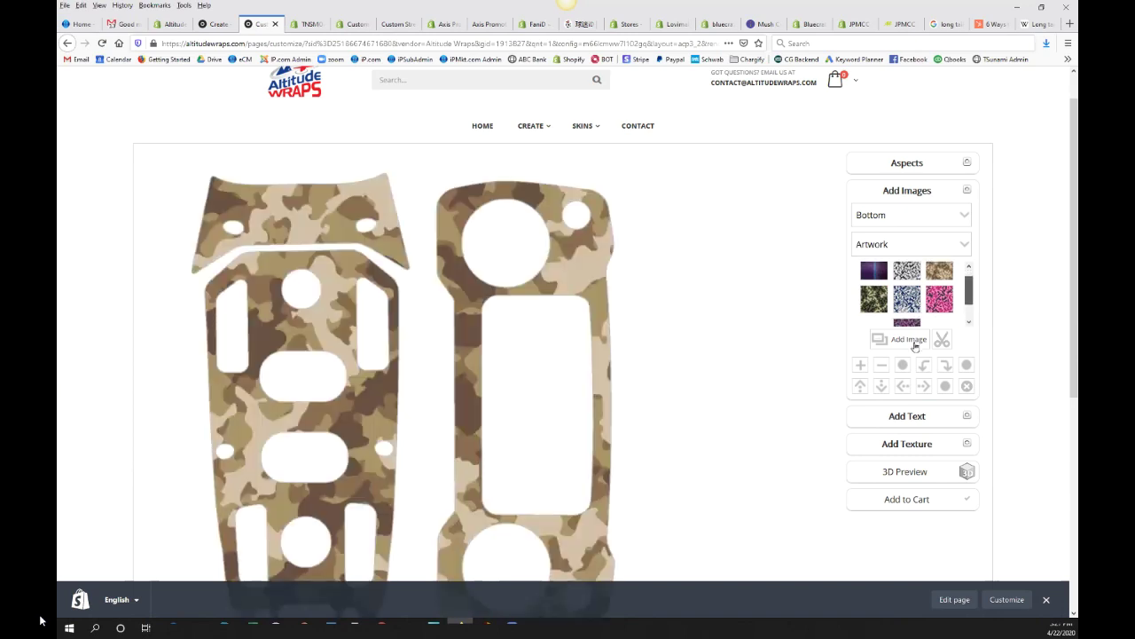
left_click(886, 340)
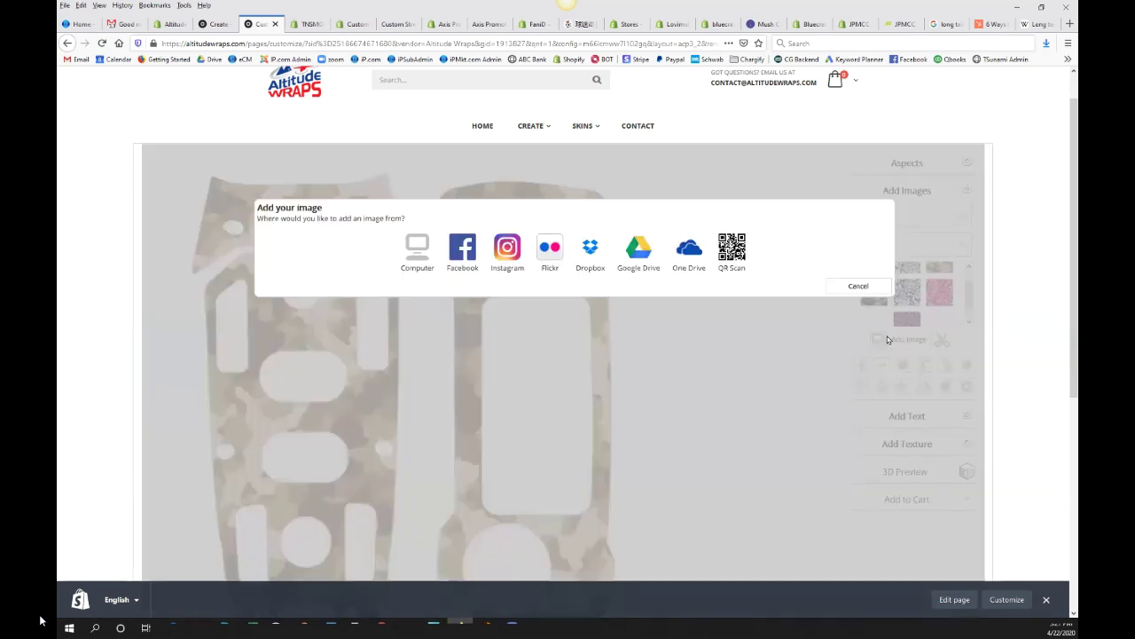
left_click(417, 249)
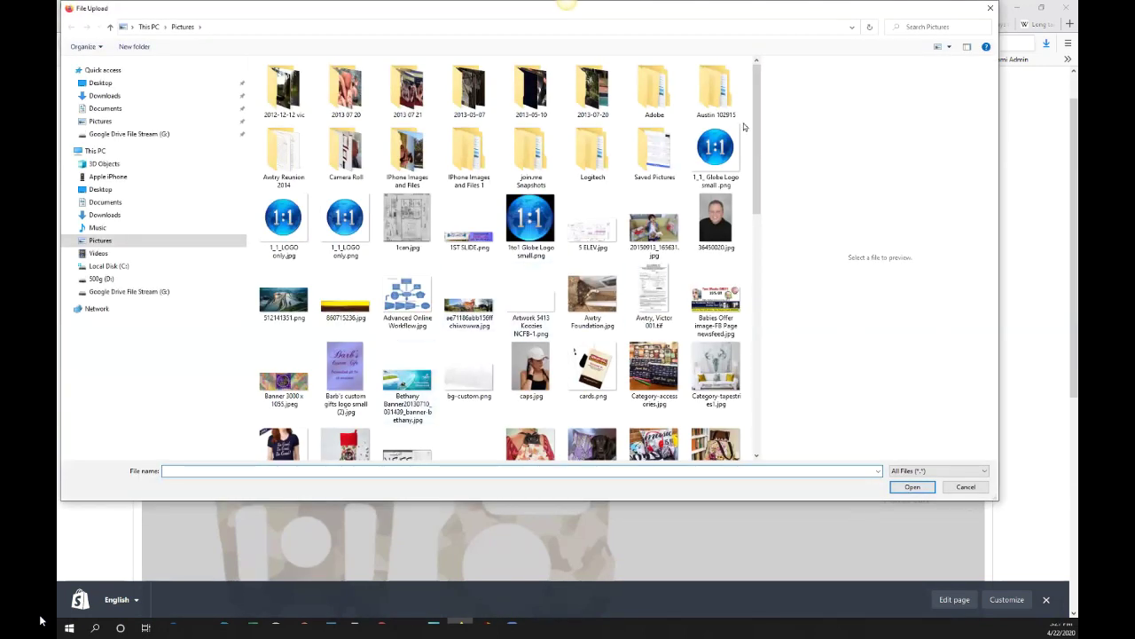
left_click(722, 149)
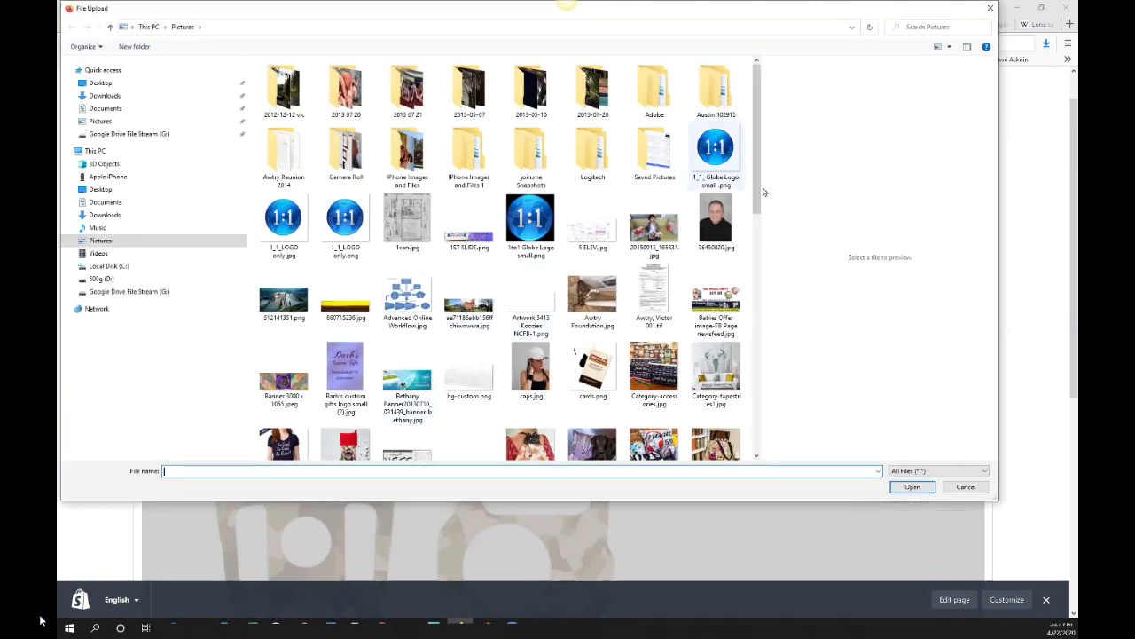
left_click(913, 487)
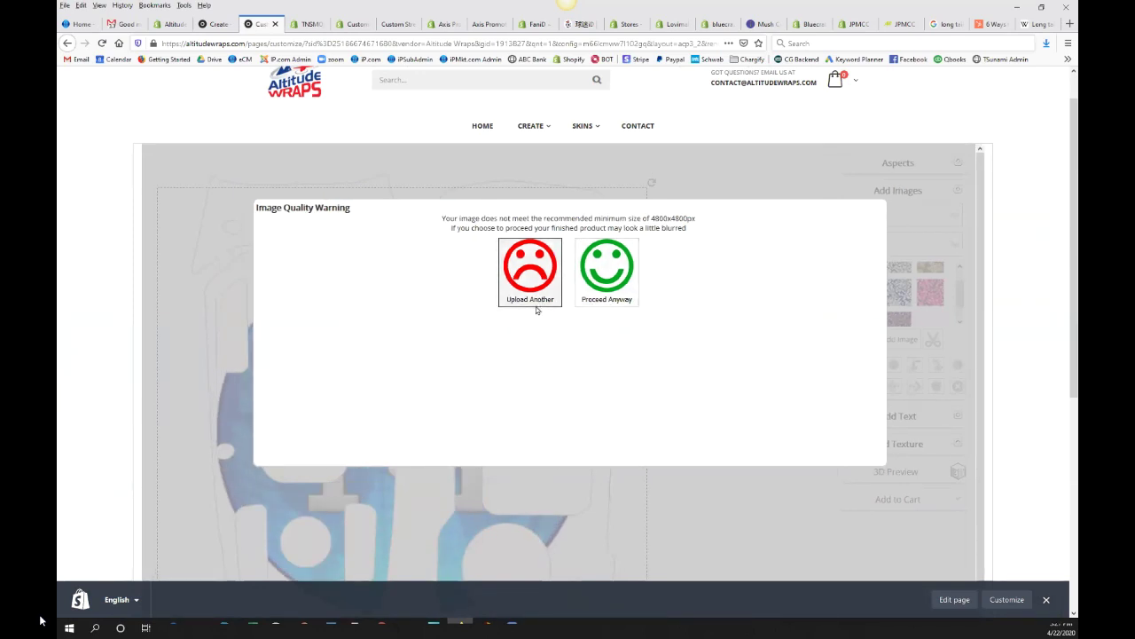
left_click(534, 305)
Apply the purple camouflage artwork, try replacing it with caps.jpg from the computer, and choose to upload another image instead.
left_click(907, 318)
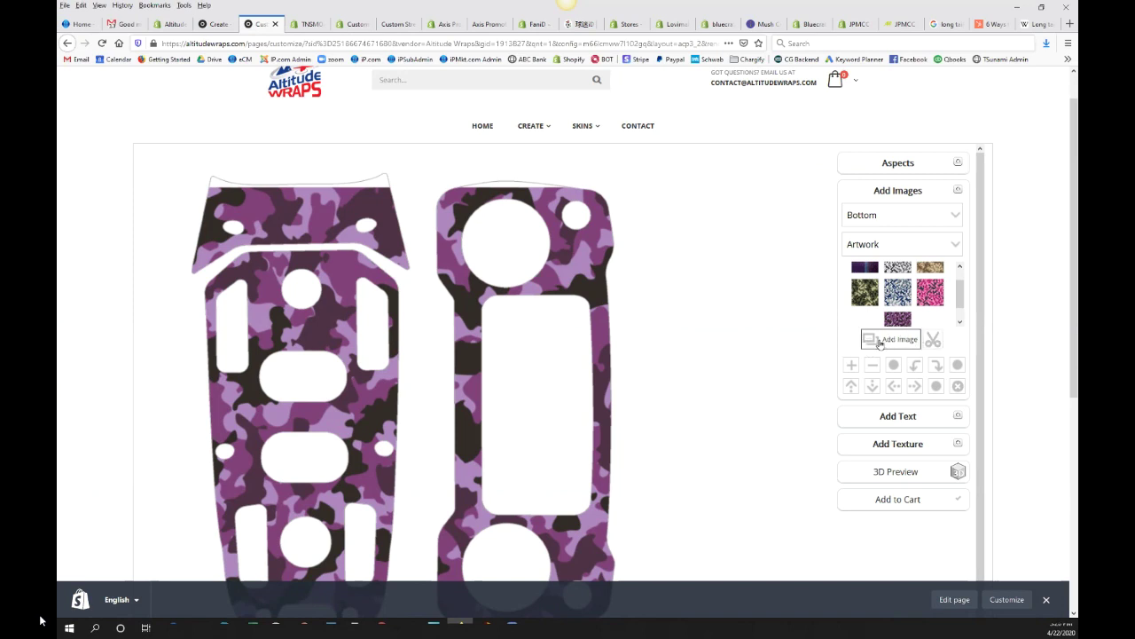
left_click(881, 342)
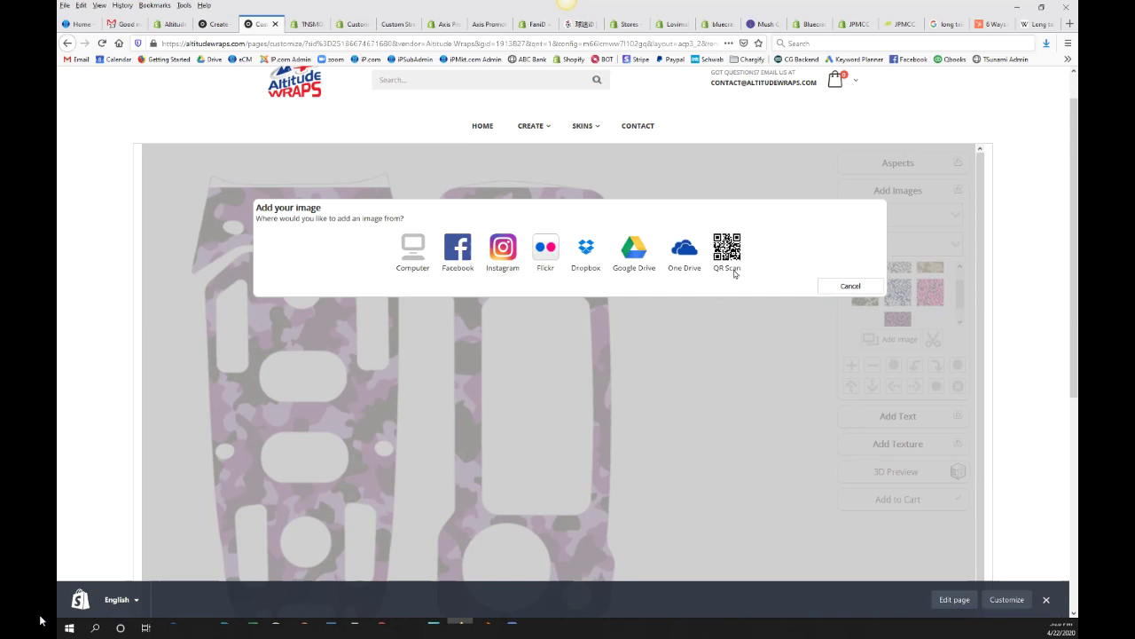
left_click(422, 260)
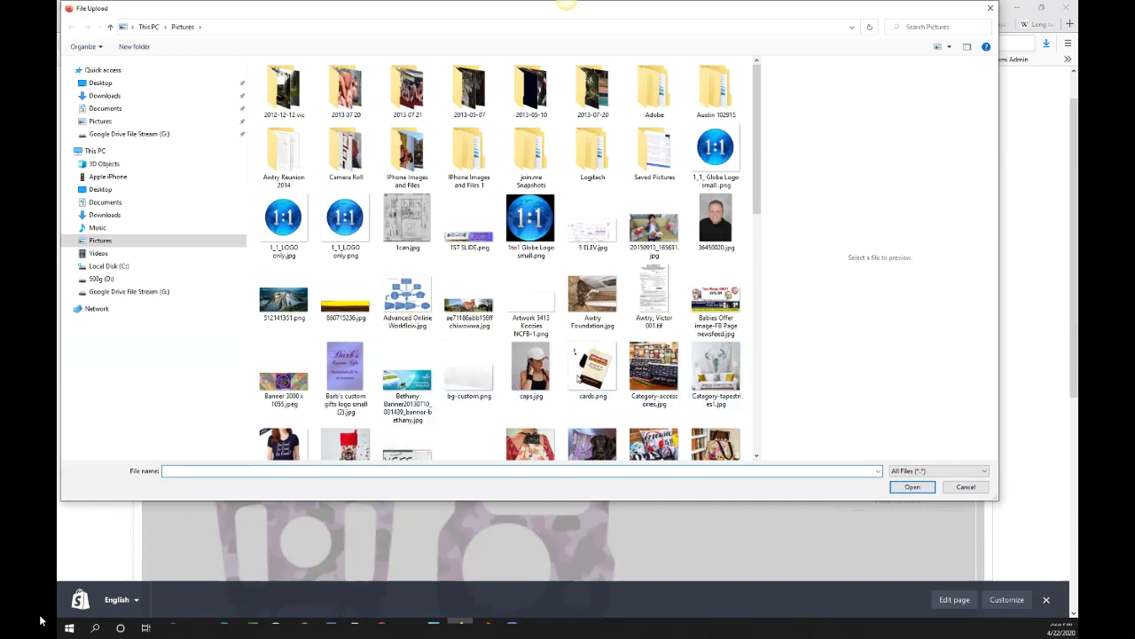
left_click(532, 369)
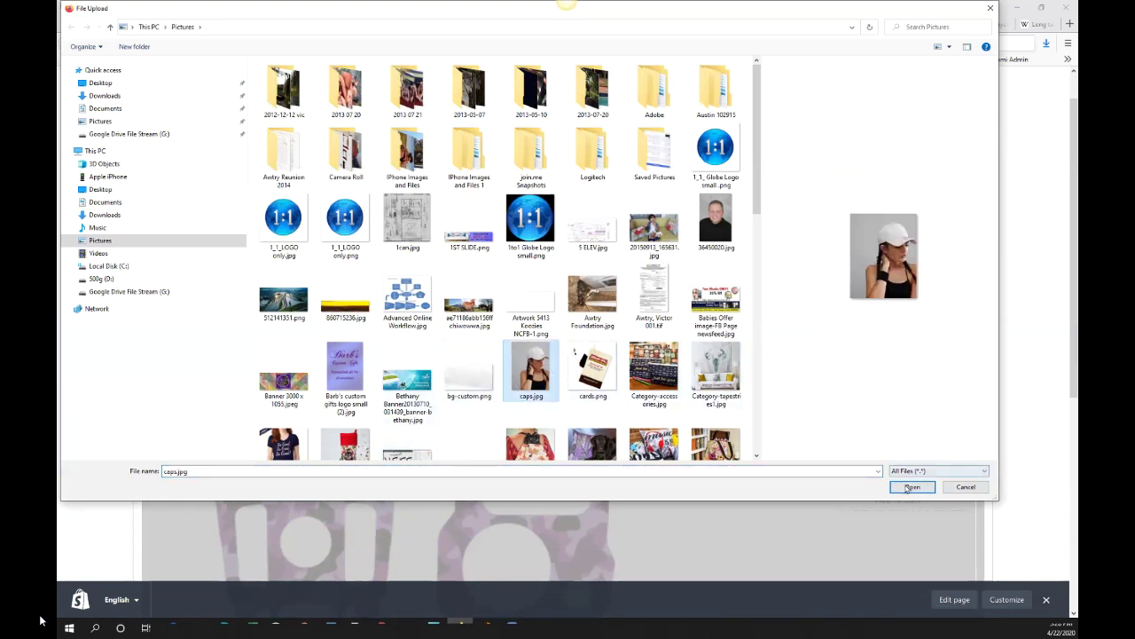
left_click(911, 486)
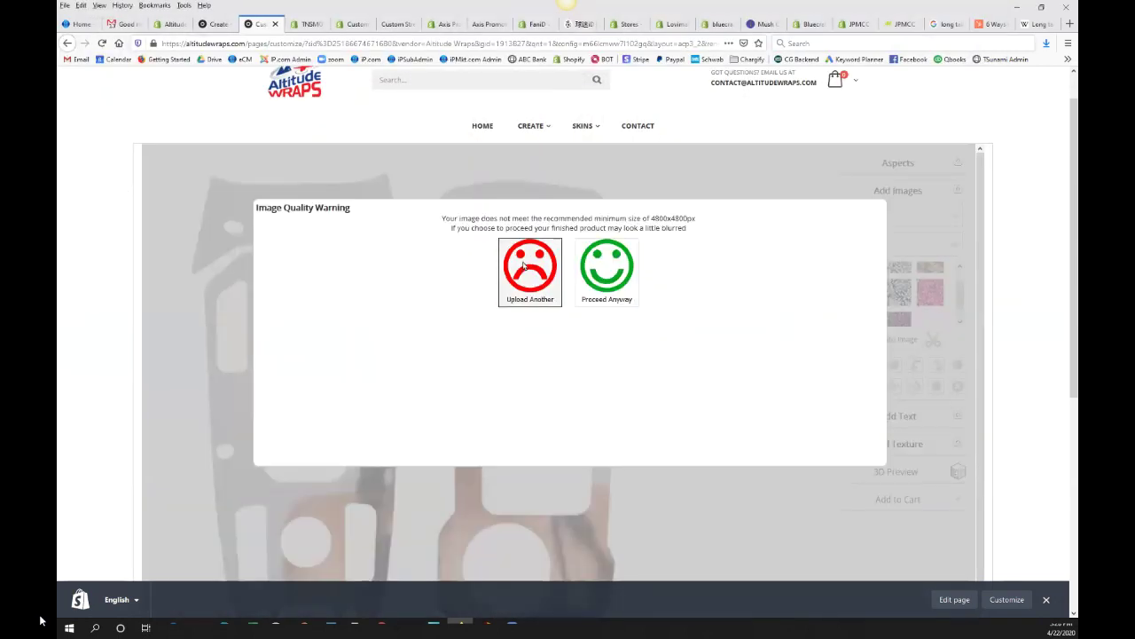
left_click(527, 268)
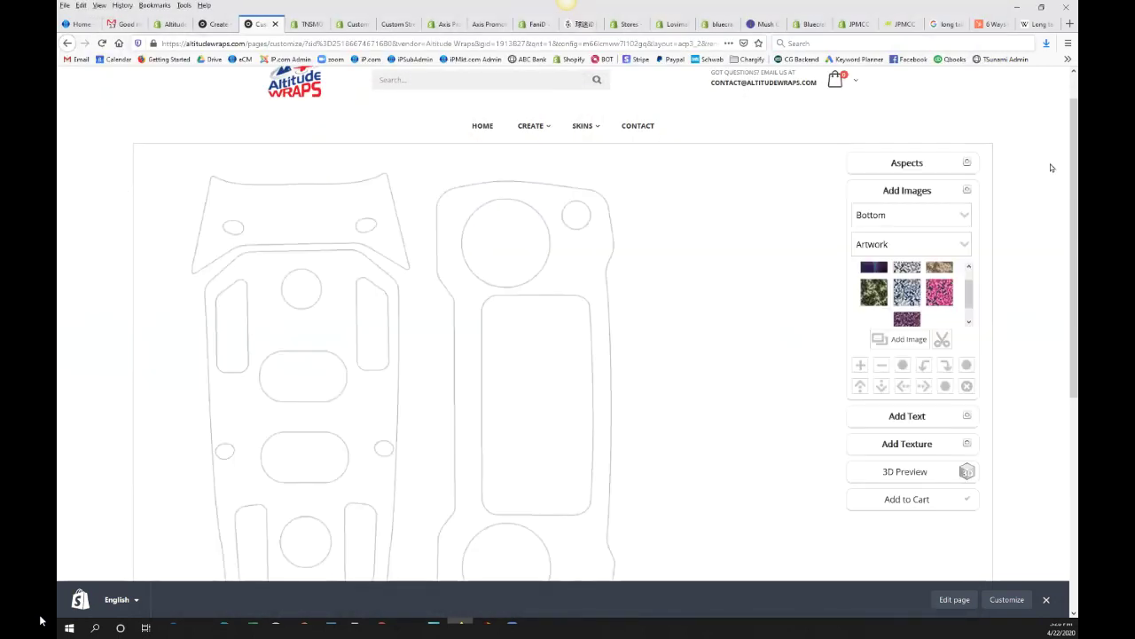
Open the image cropping editor for the Bottom aspect and save it without making a crop.
left_click_drag(1072, 180, 1066, 270)
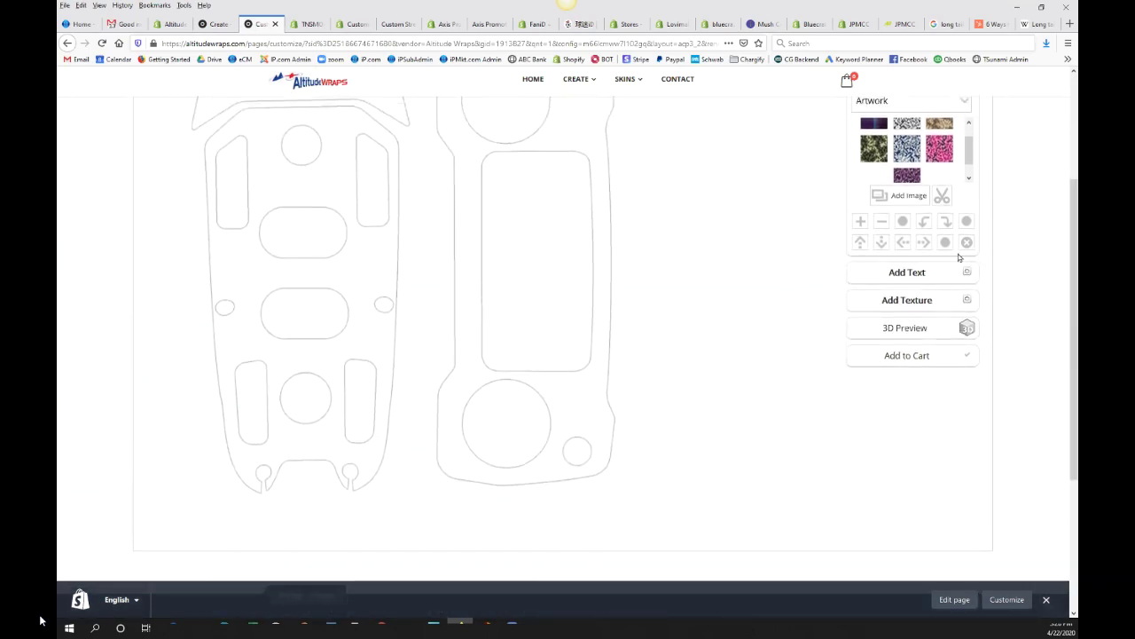
left_click(942, 196)
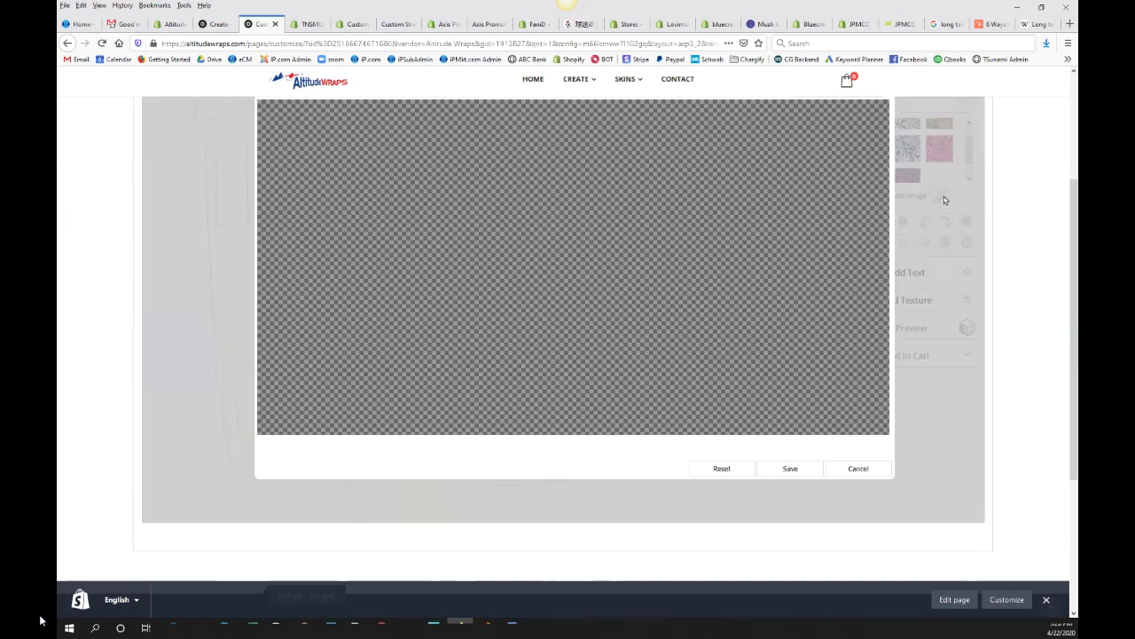
left_click(639, 283)
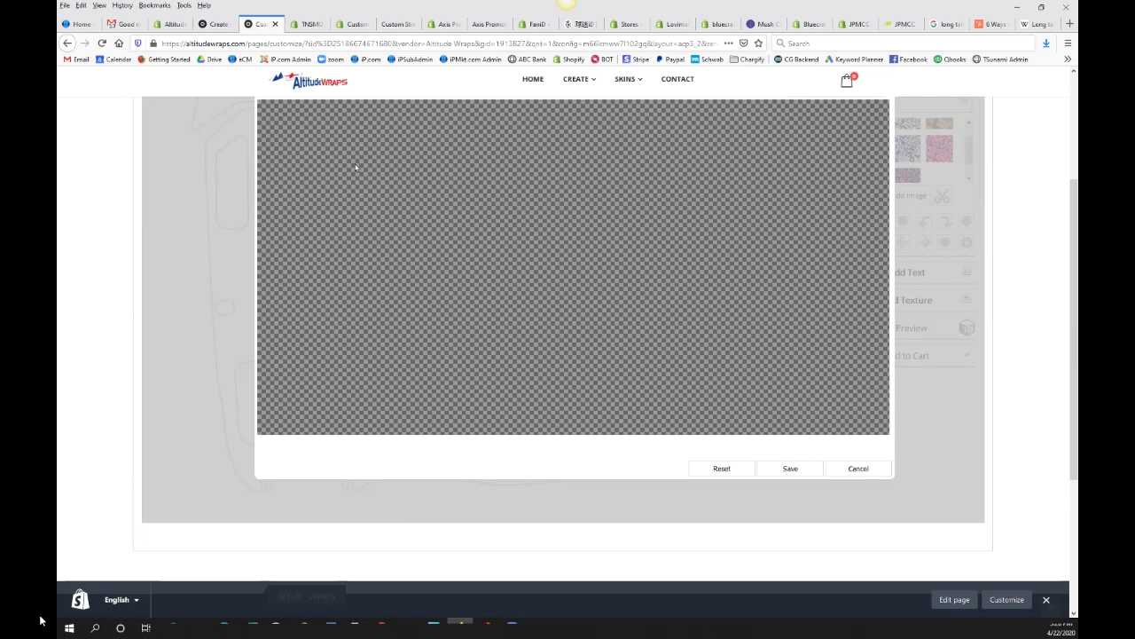
left_click(802, 468)
Leave the Altitude Wraps skin customizer and open the Shopify Partners list of stores.
left_click(66, 42)
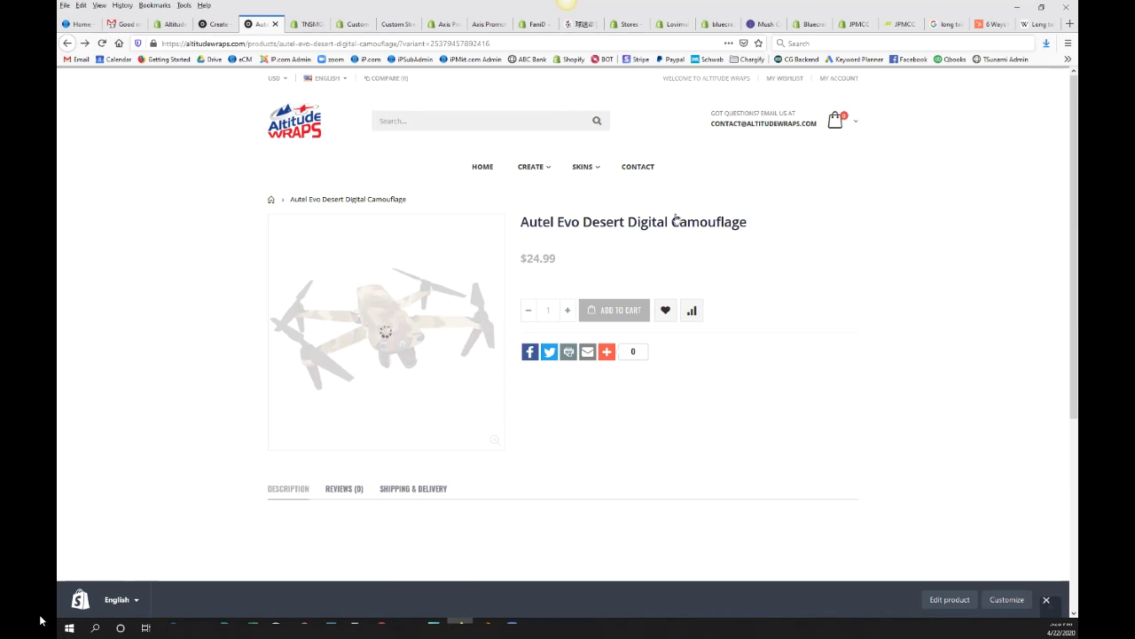
left_click(325, 26)
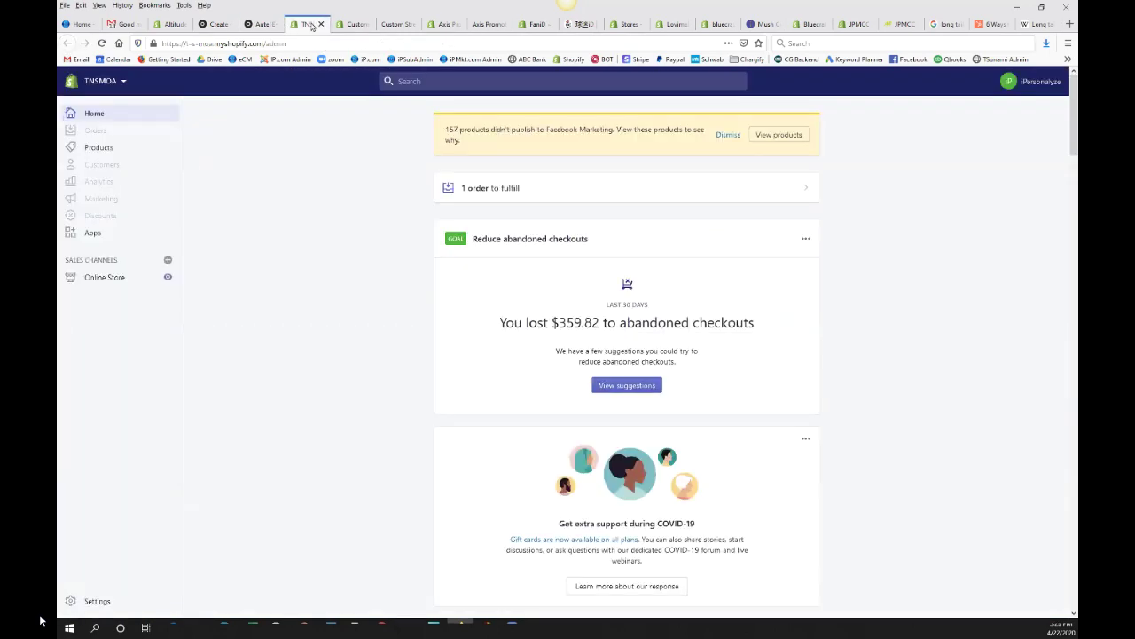
left_click(260, 24)
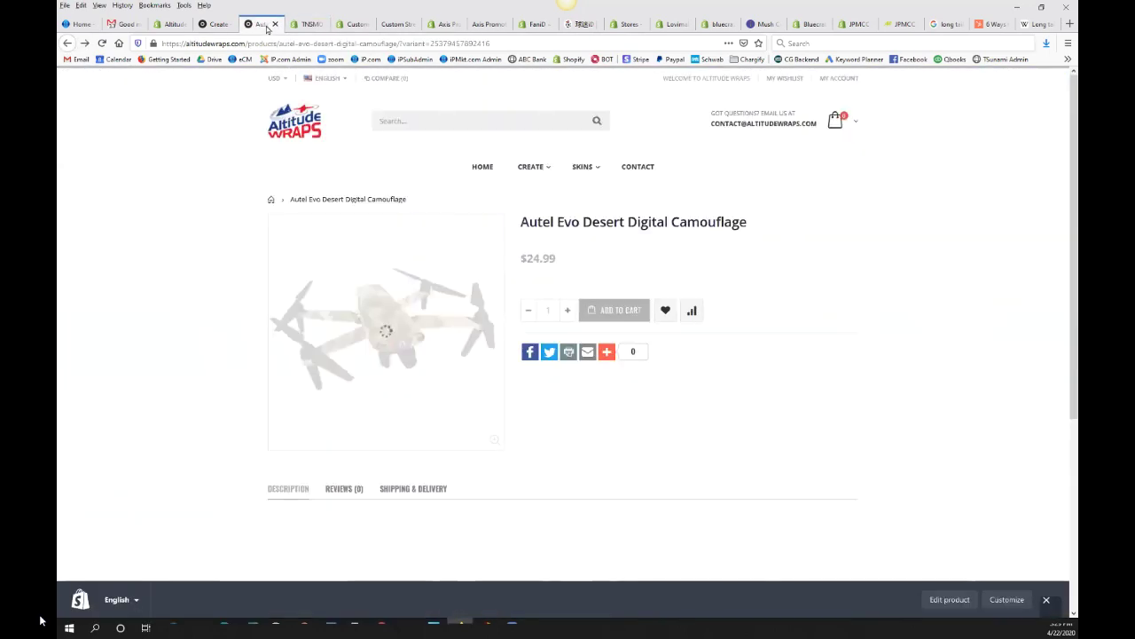
left_click(575, 61)
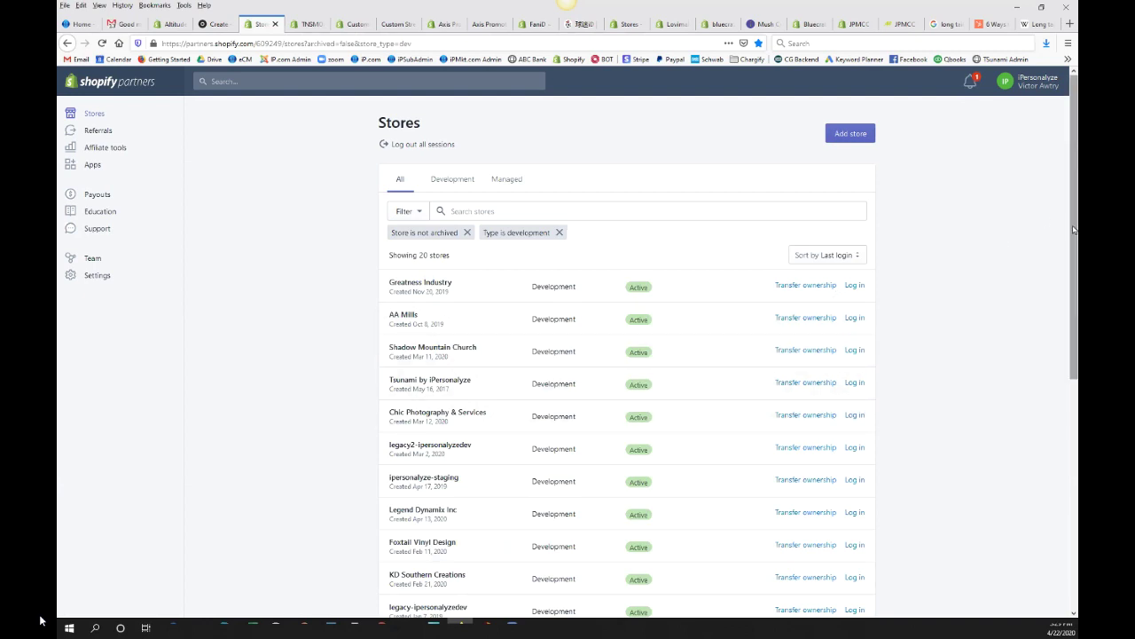
Look through the development stores in the Shopify Partners list, including the second page.
scroll(1075, 278, "down", 2)
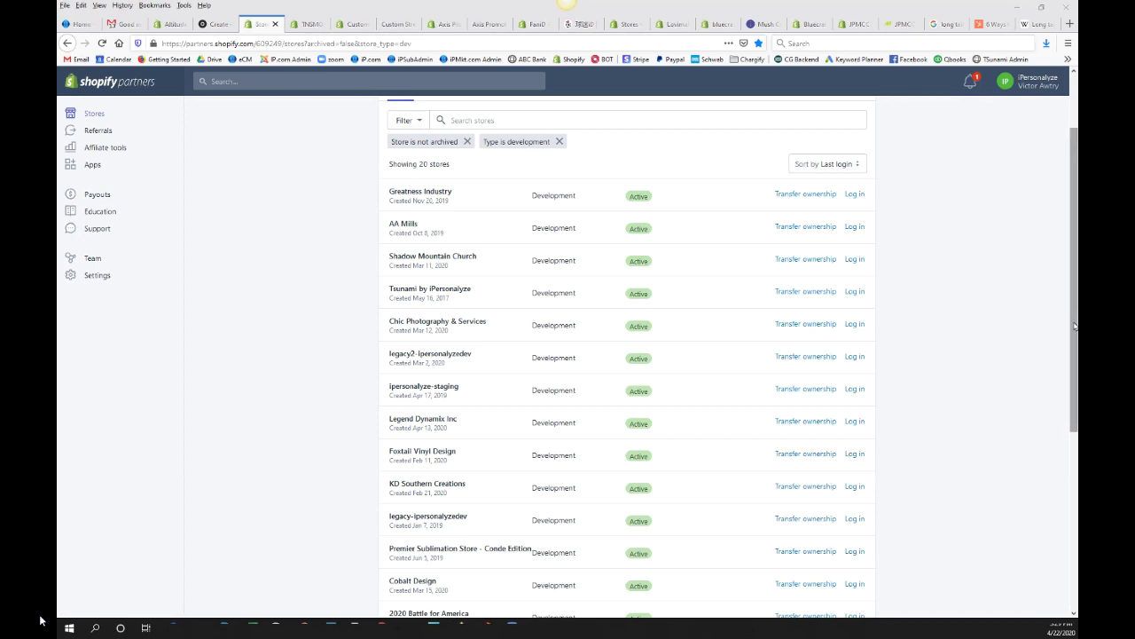
mouse_move(1074, 323)
left_mouse_down()
mouse_move(1071, 514)
mouse_move(1061, 323)
left_mouse_up()
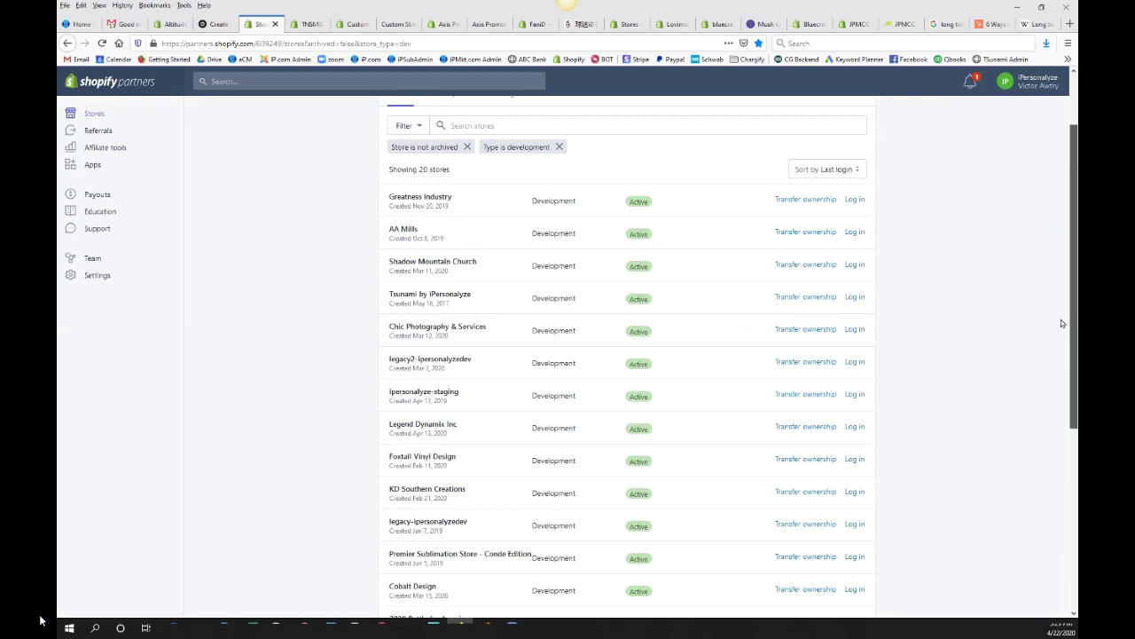
left_click_drag(1062, 323, 1064, 338)
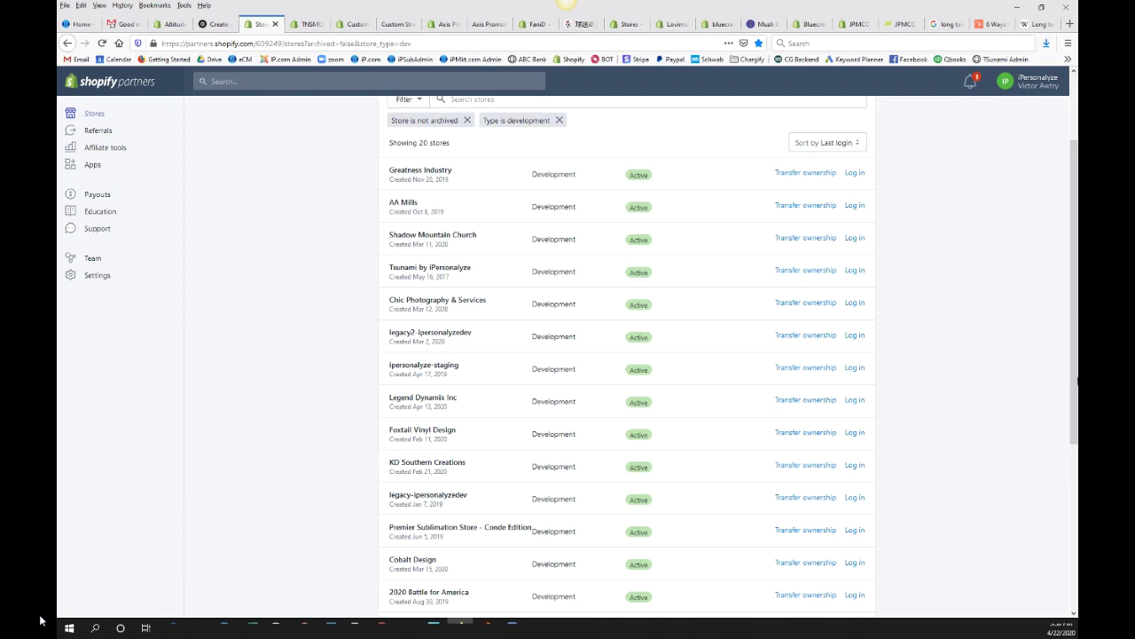
scroll(627, 355, "down", 1)
scroll(627, 355, "down", 3)
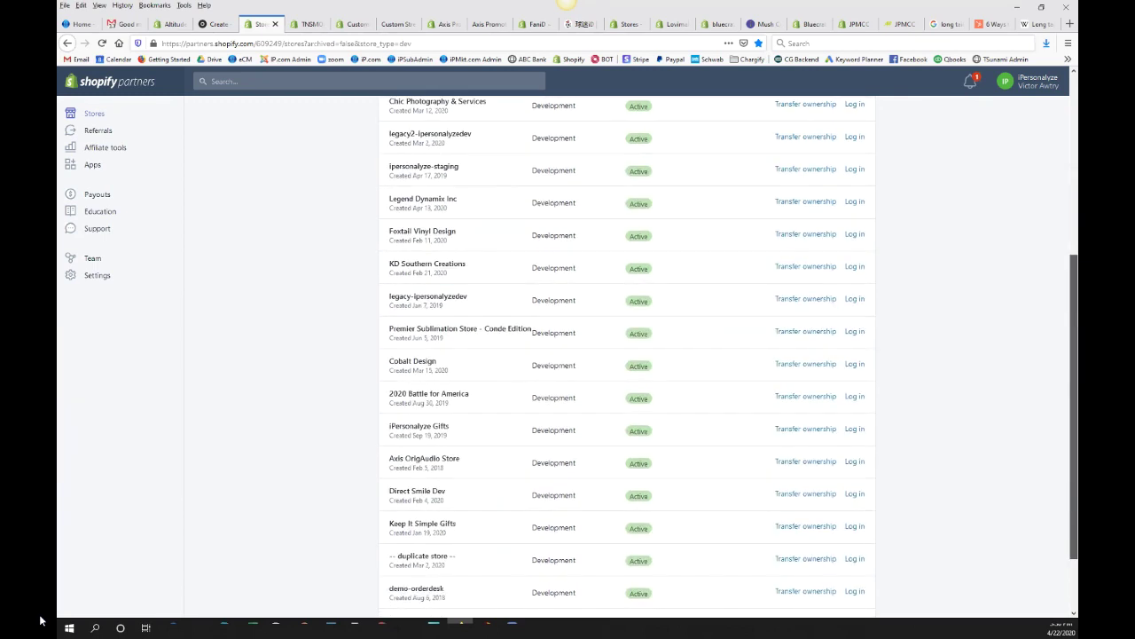
scroll(774, 579, "down", 2)
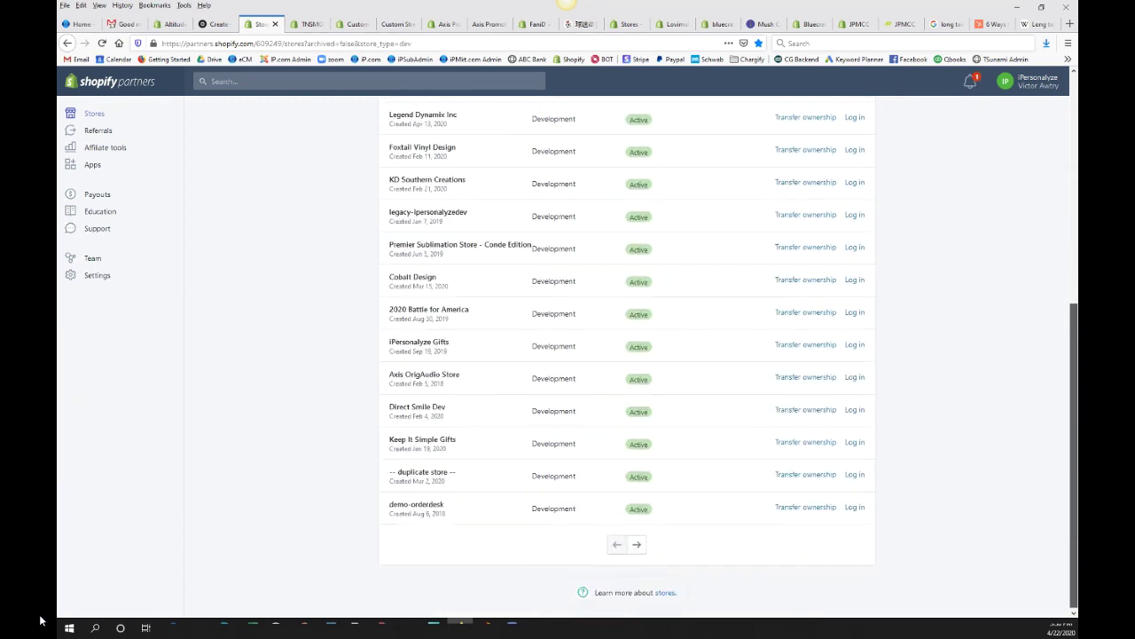
left_click(638, 546)
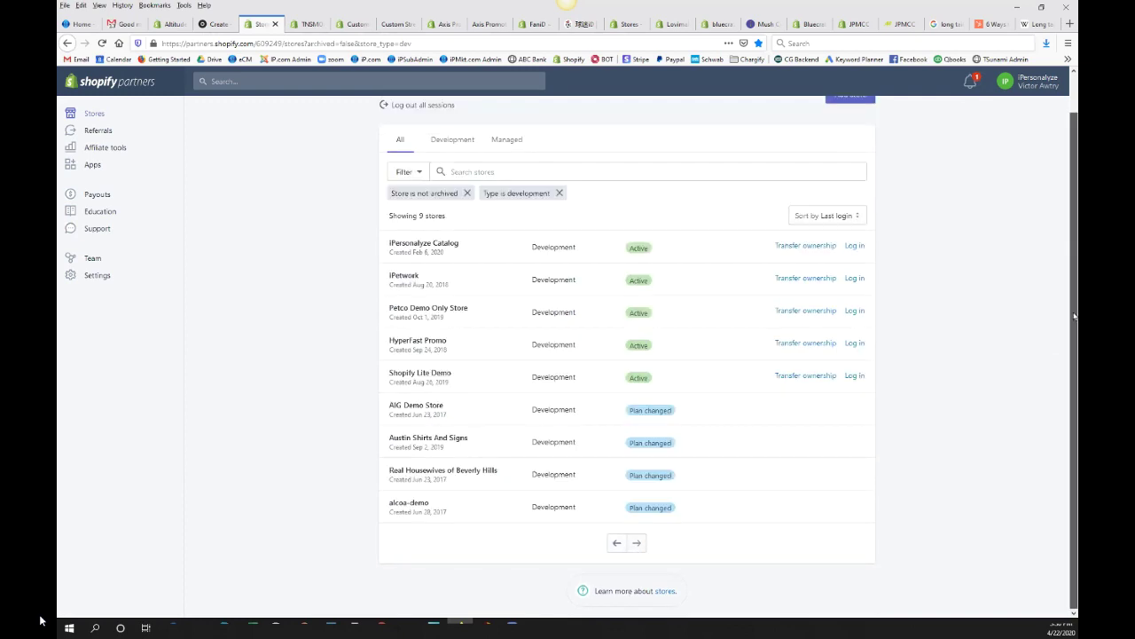
Remove the development type filter and the not-archived filter from the store list.
scroll(1074, 316, "up", 1)
left_click(559, 224)
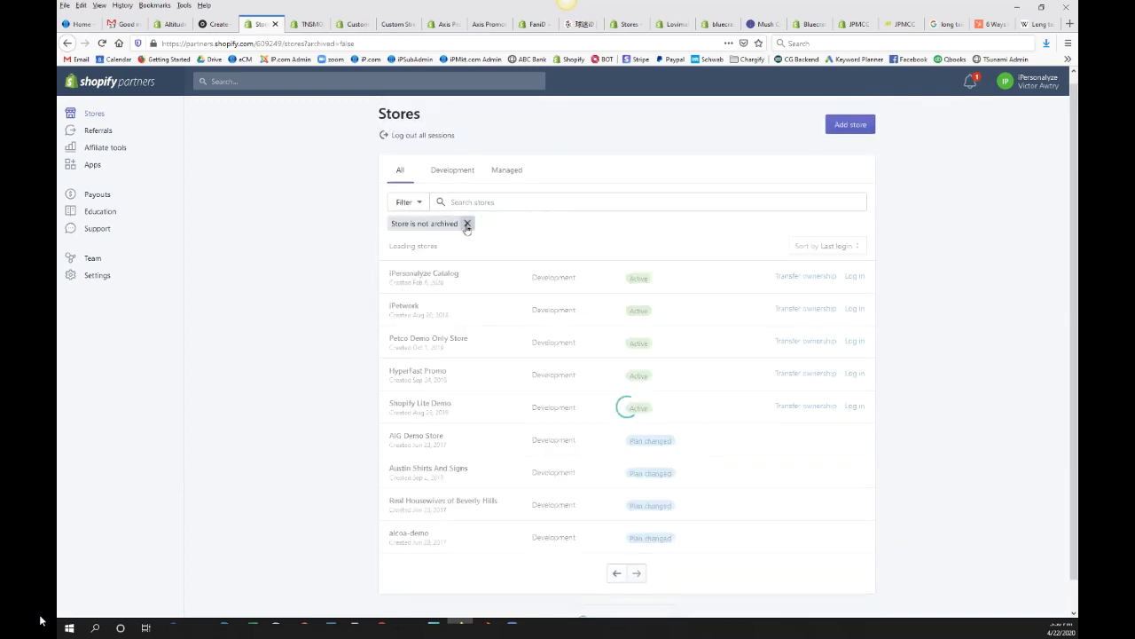
left_click(466, 224)
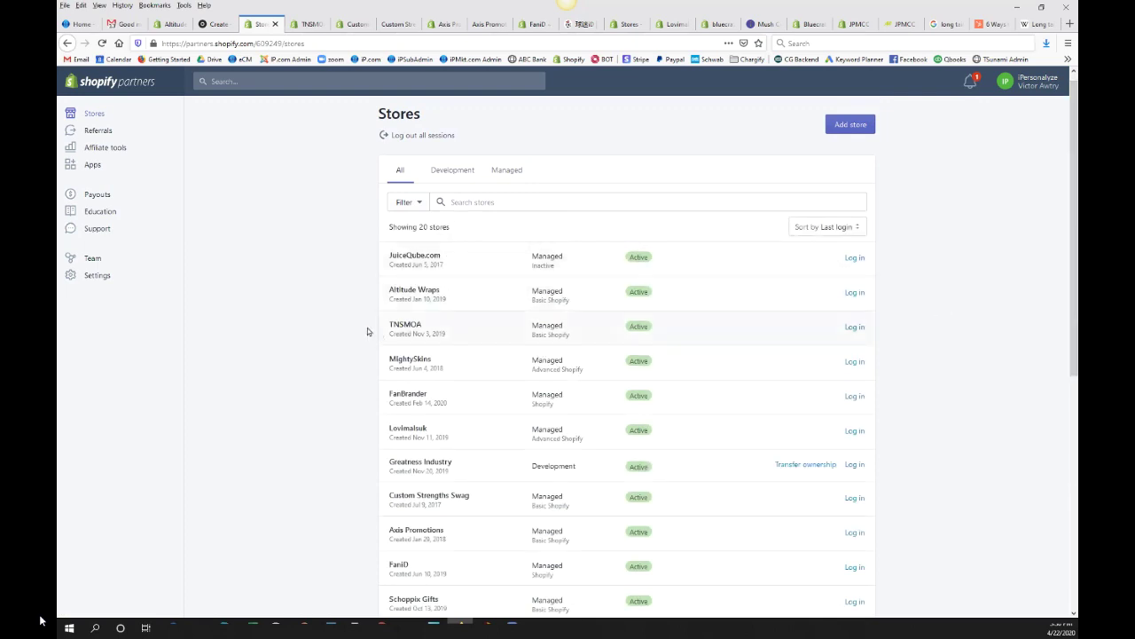
Log in to the MightySkins store from the store list and view its online storefront home page.
left_click(856, 362)
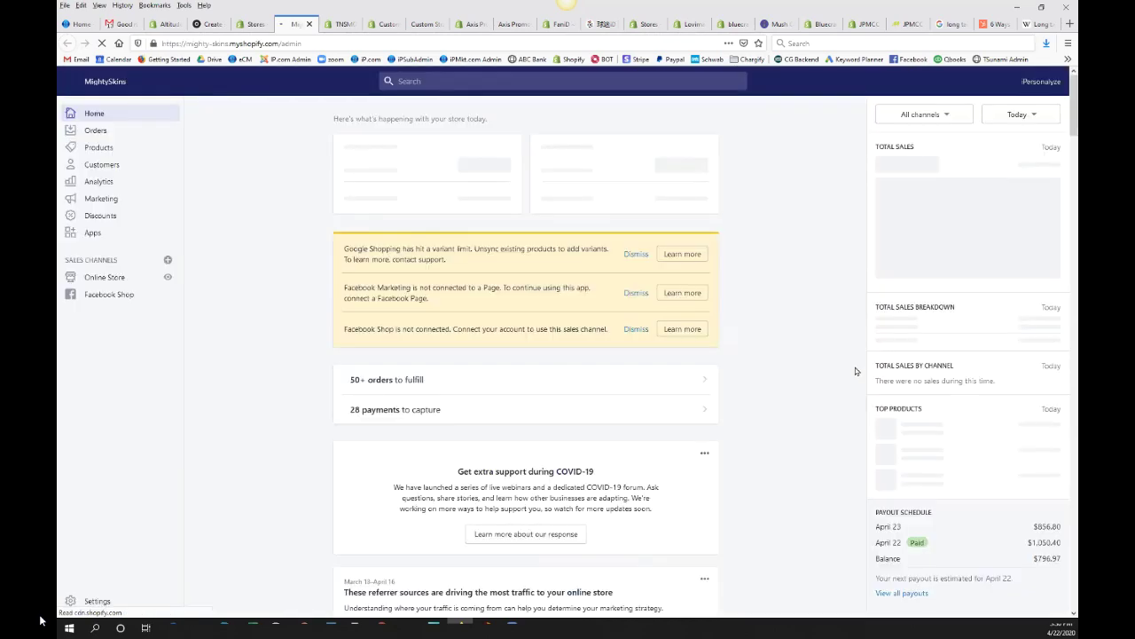
left_click(172, 279)
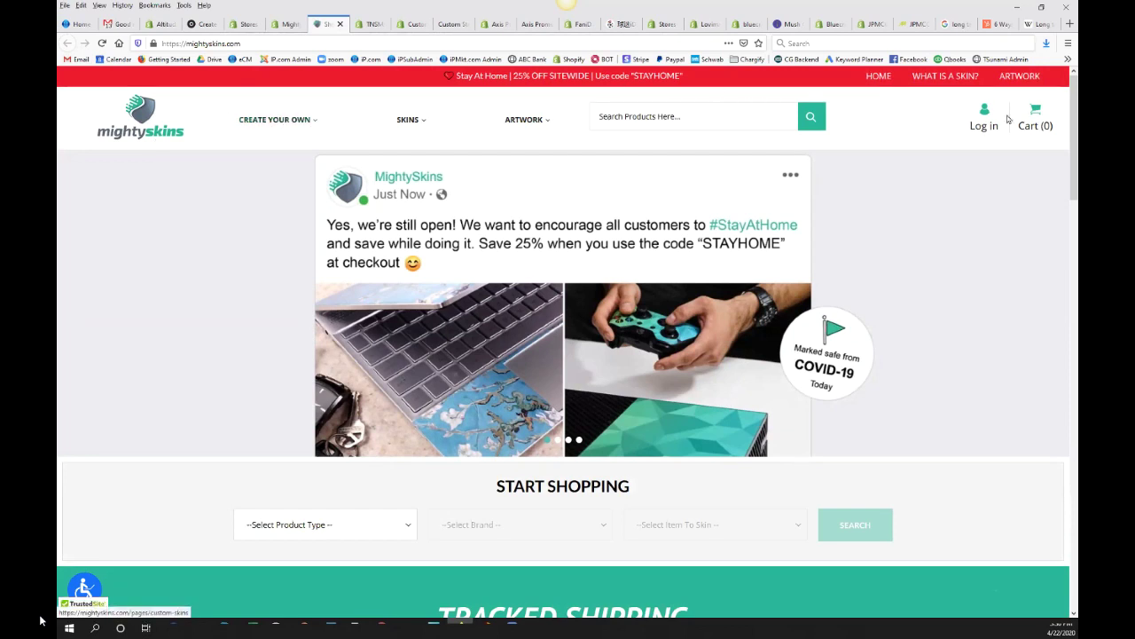
scroll(955, 142, "down", 1)
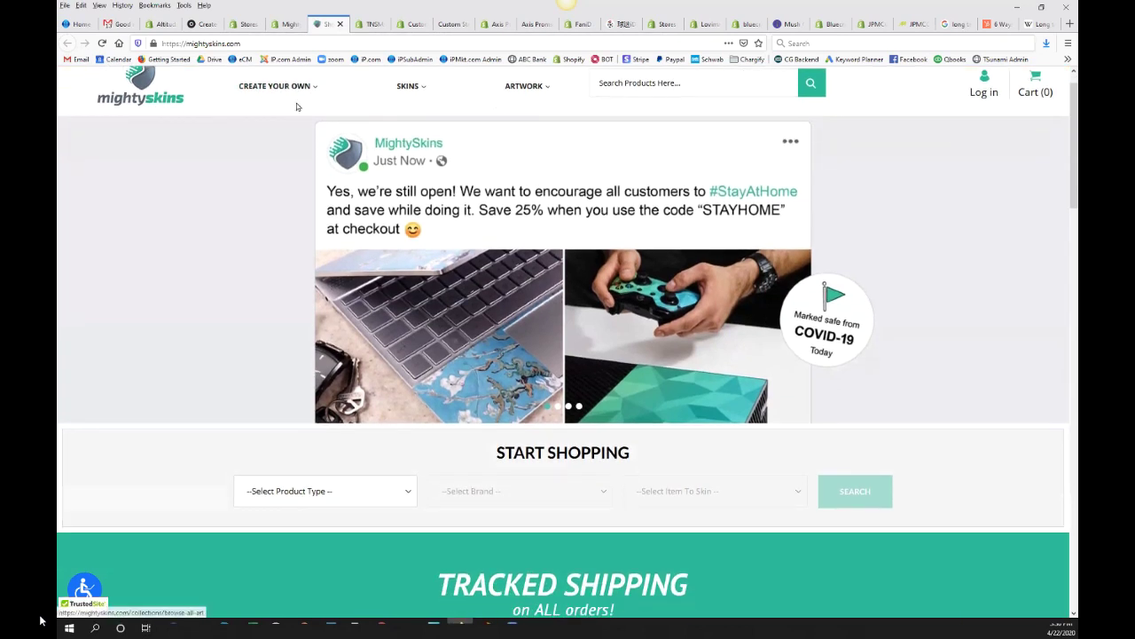
Choose the Yeti 30 oz Tumbler from the Create Your Own products and start customizing its skin.
mouse_move(306, 106)
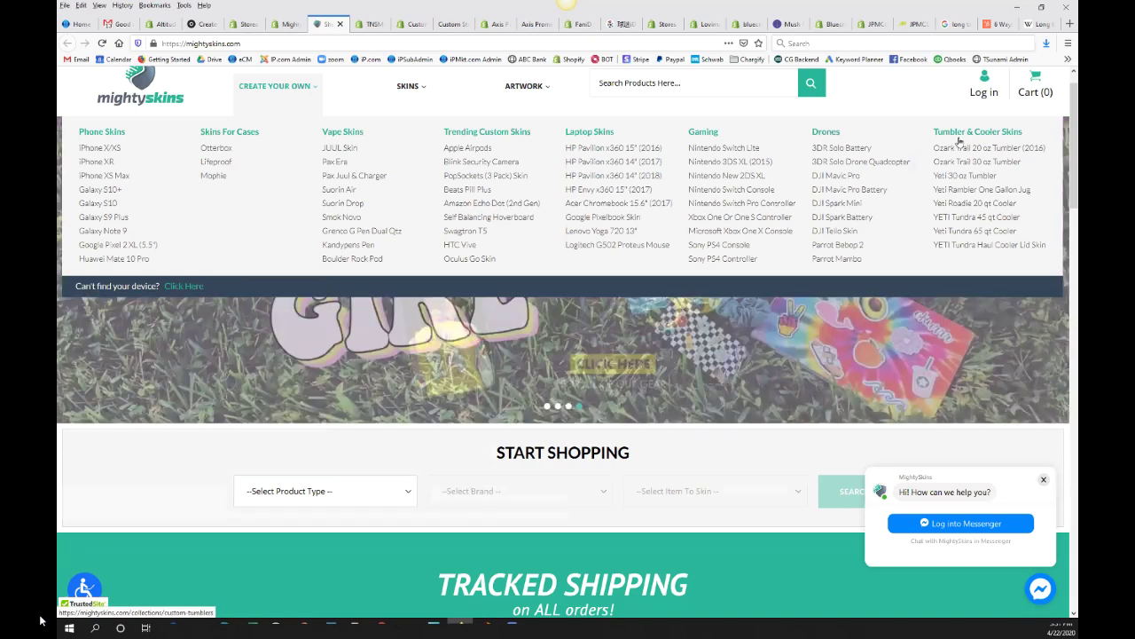
left_click(981, 181)
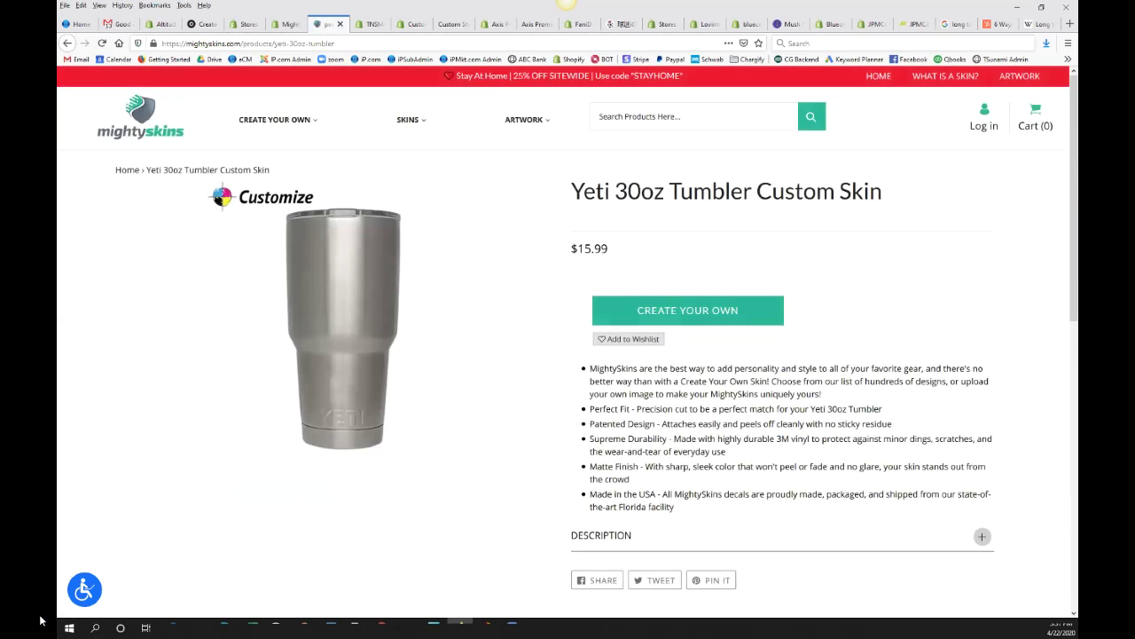
left_click(747, 320)
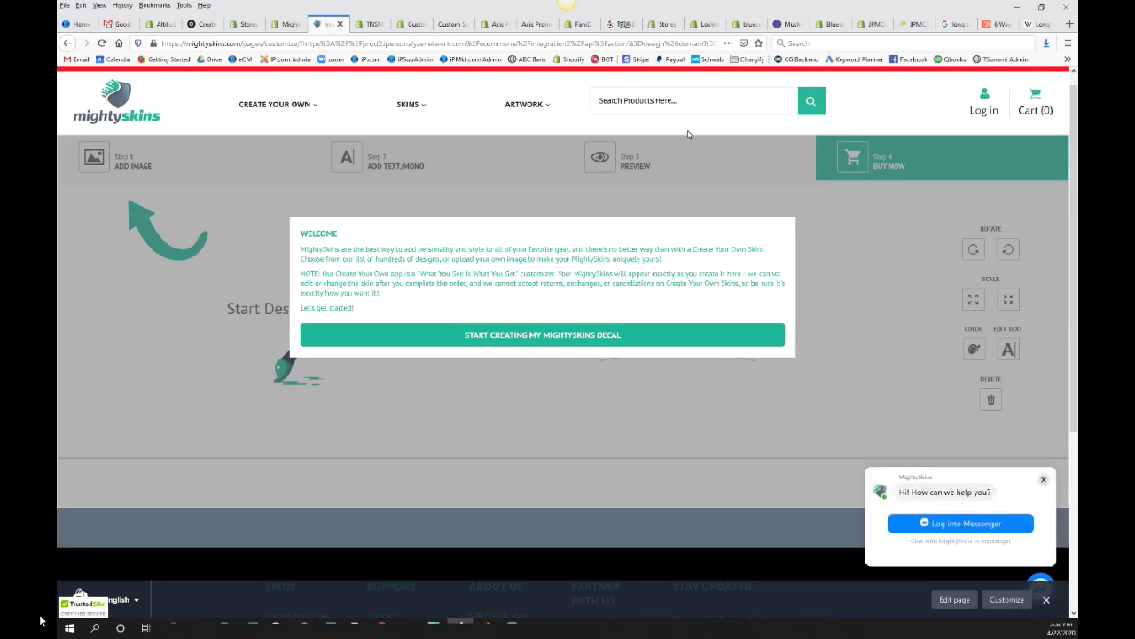
Return to the Shopify Partners store list and log in to the FanBrander store's admin.
left_click(297, 25)
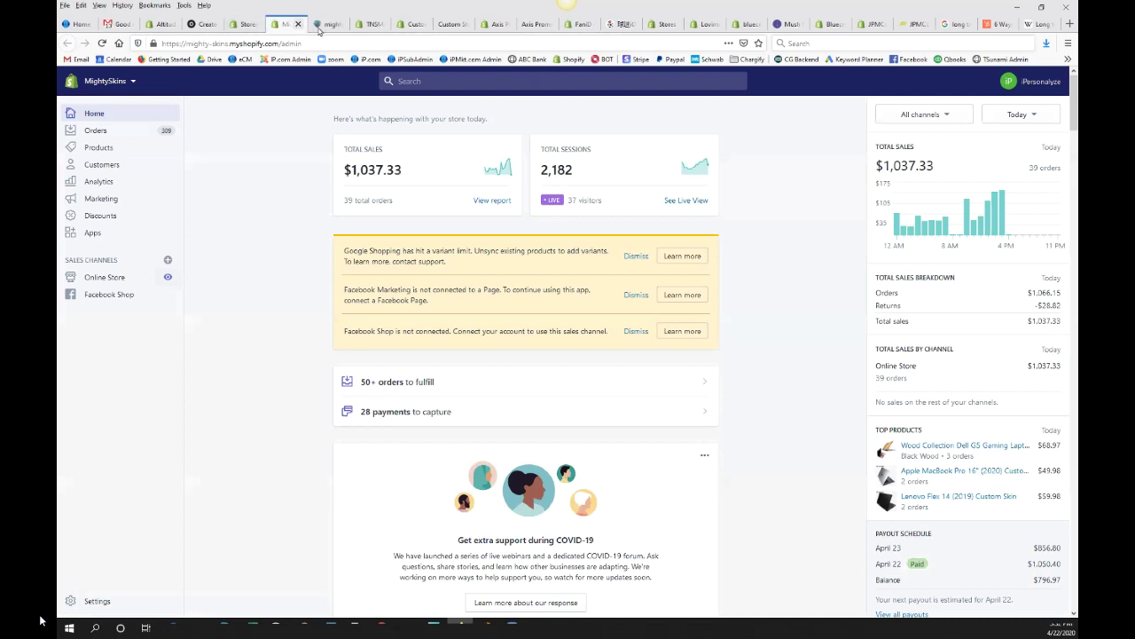
left_click(330, 25)
left_click(292, 25)
left_click(249, 25)
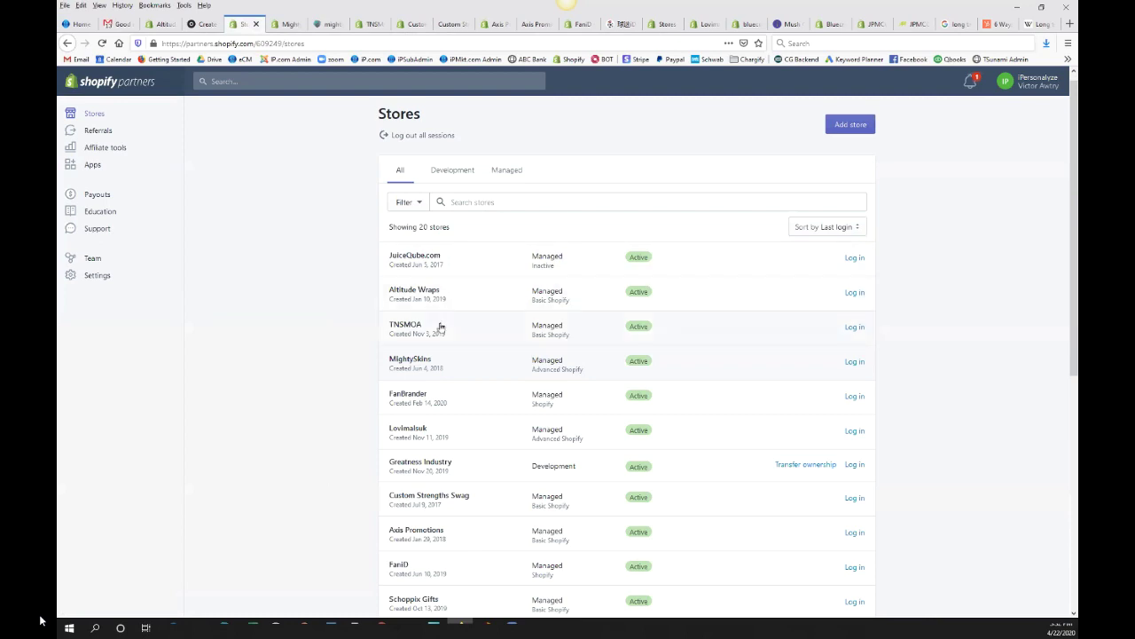
left_click(849, 399)
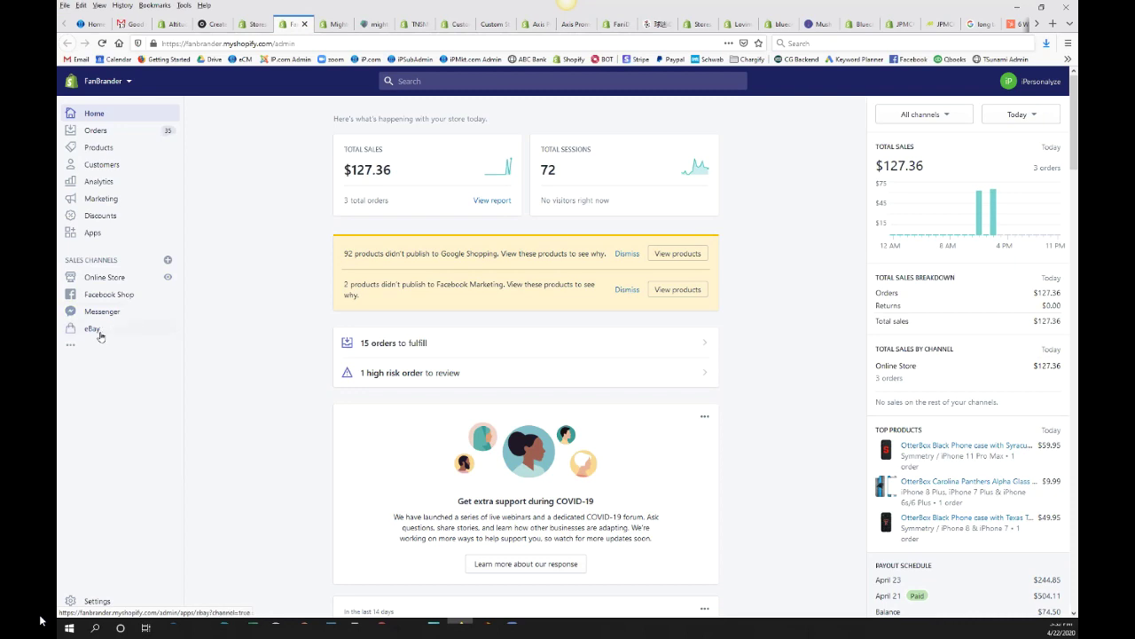
Examine the sales channels that can be added to the FanBrander store, from Point of Sale to the unavailable ones, without adding any.
left_click(168, 261)
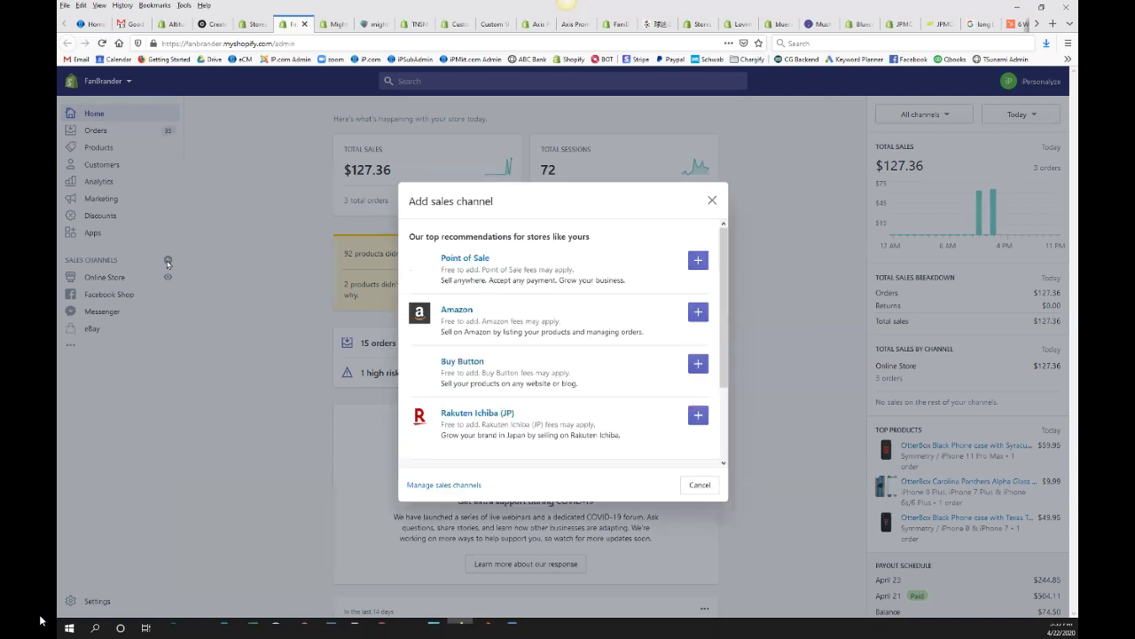
left_click_drag(721, 244, 718, 301)
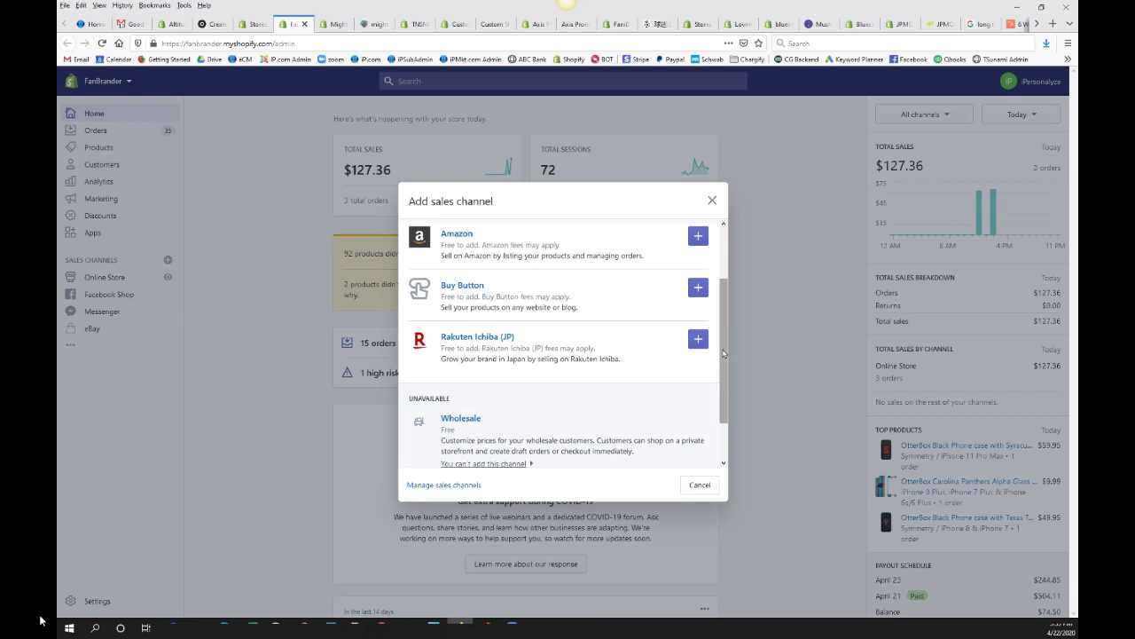
left_click_drag(720, 351, 731, 384)
scroll(457, 317, "up", 3)
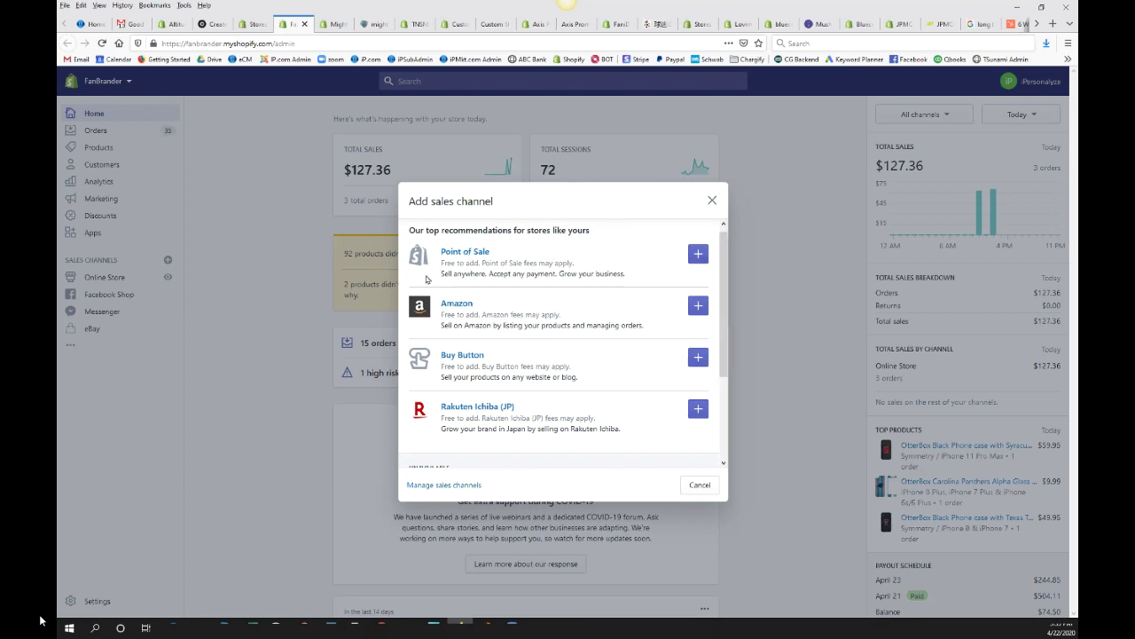
mouse_move(725, 289)
left_mouse_down()
mouse_move(729, 353)
mouse_move(728, 272)
left_mouse_up()
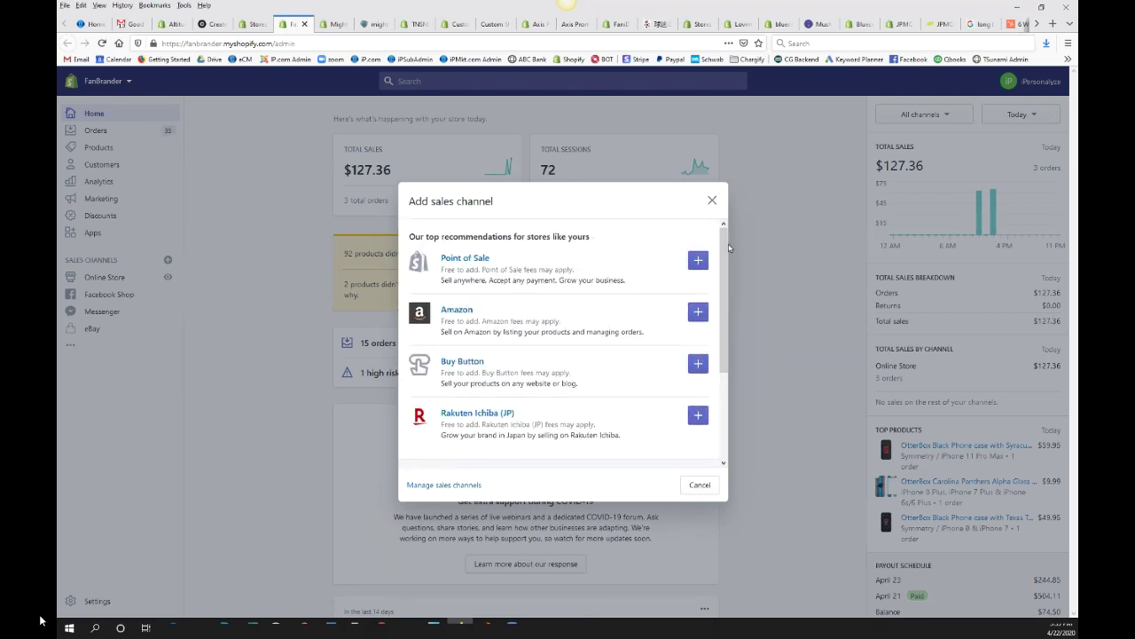
left_click(712, 201)
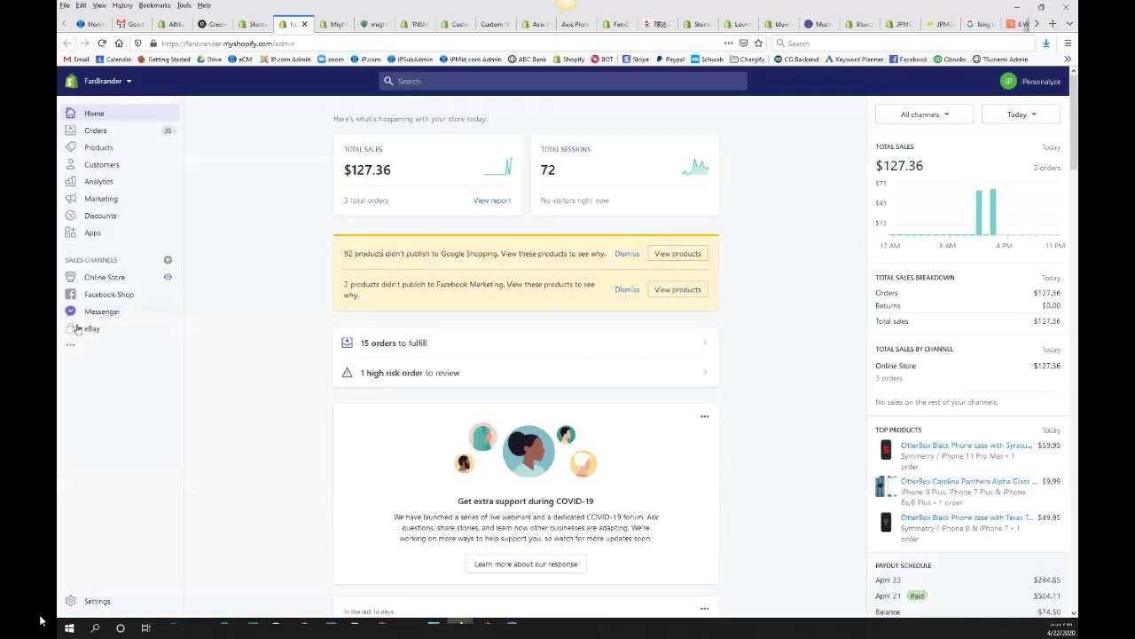
View the FanBrander online storefront and open the OtterBox Otter + Pop phone case with the Ohio State Buckeyes Polka Dots design.
left_click(167, 276)
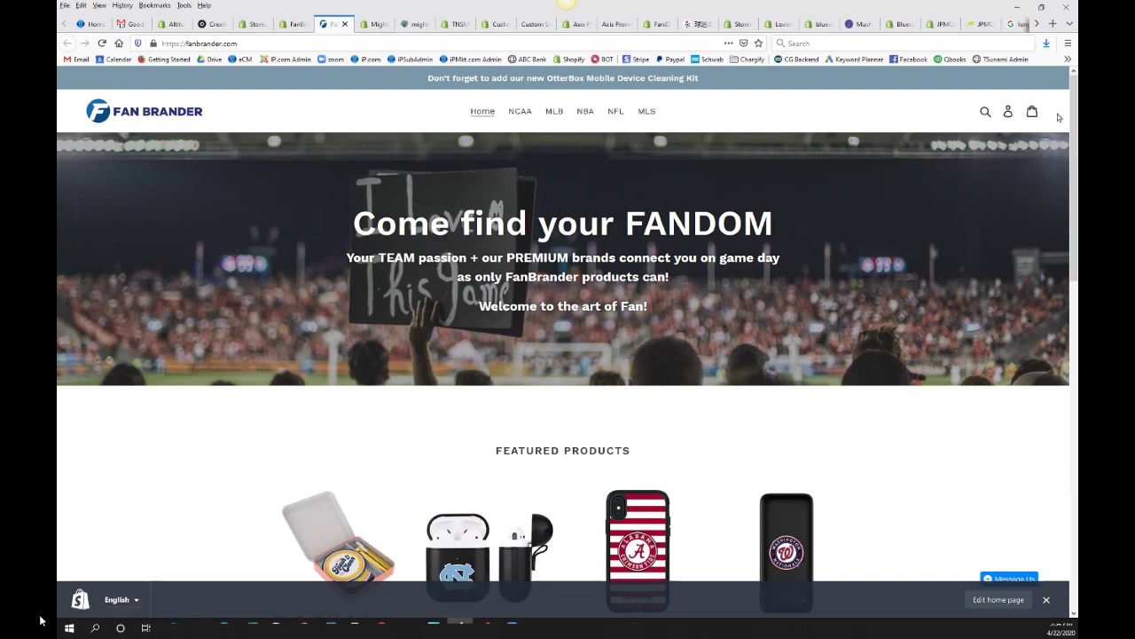
left_click_drag(1076, 126, 1076, 268)
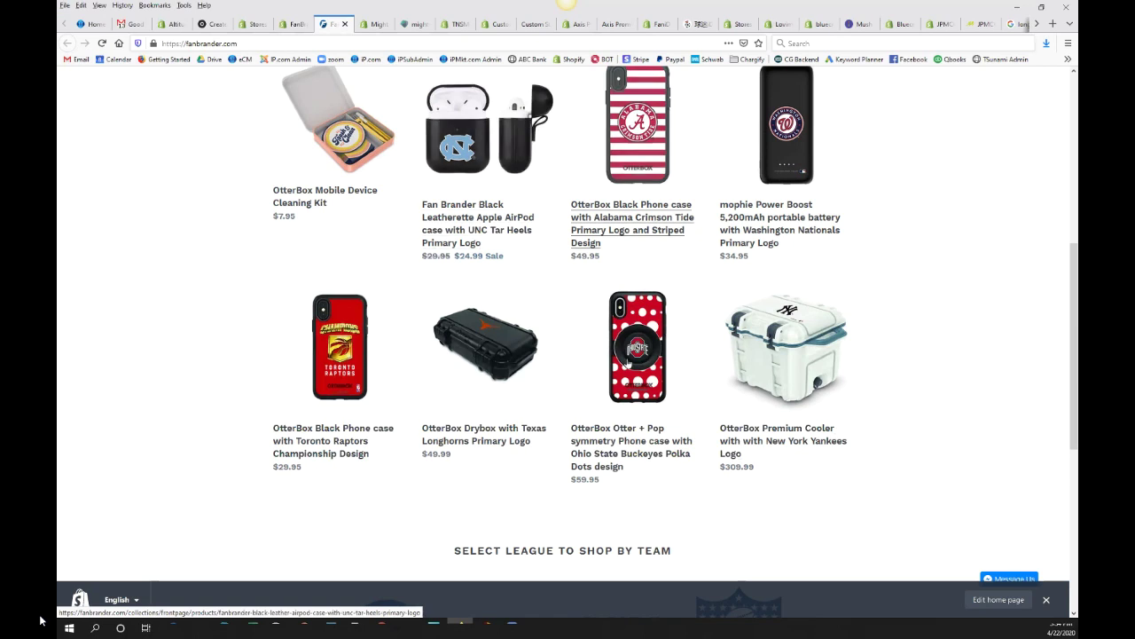
left_click(629, 364)
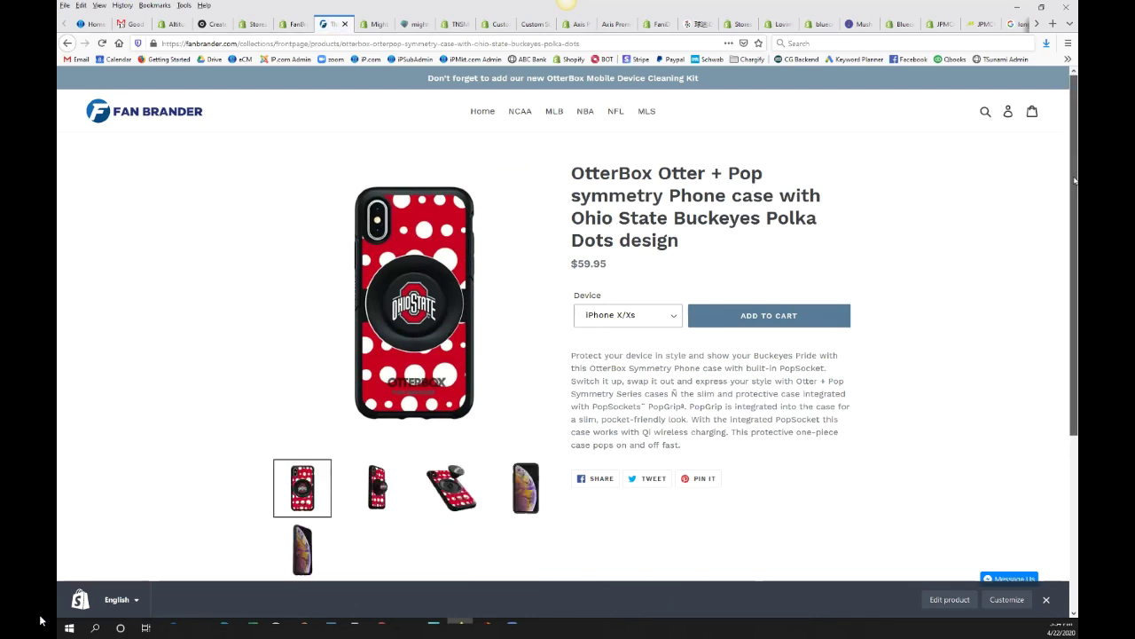
Set the phone case's device to iPhone 8 Plus & iPhone 7 Plus and look over its product page.
scroll(1073, 181, "down", 1)
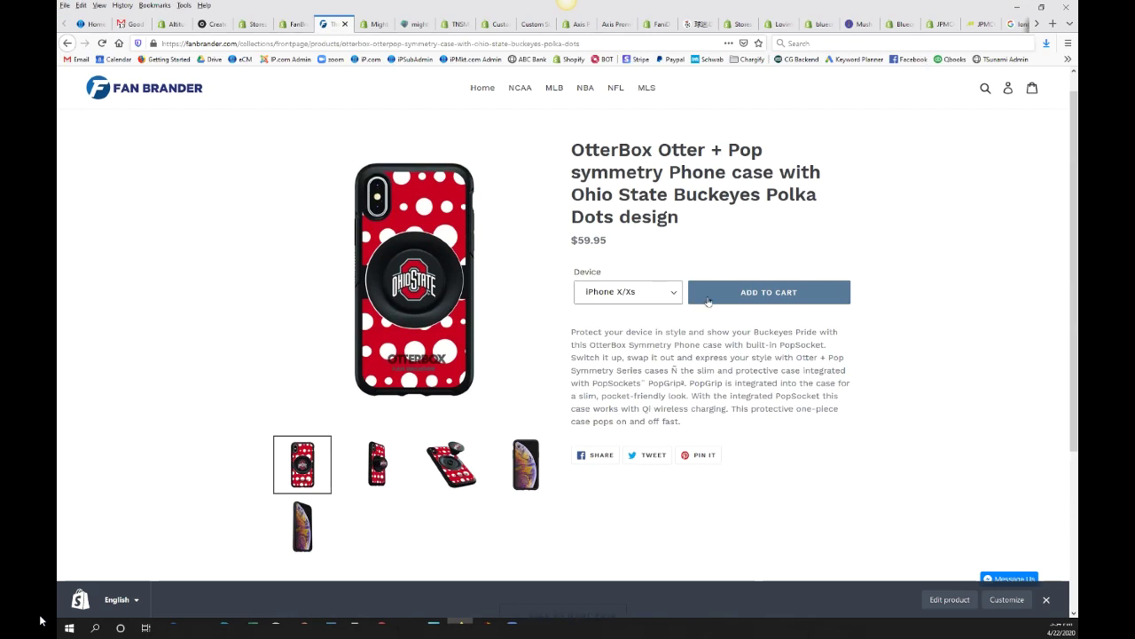
left_click(673, 296)
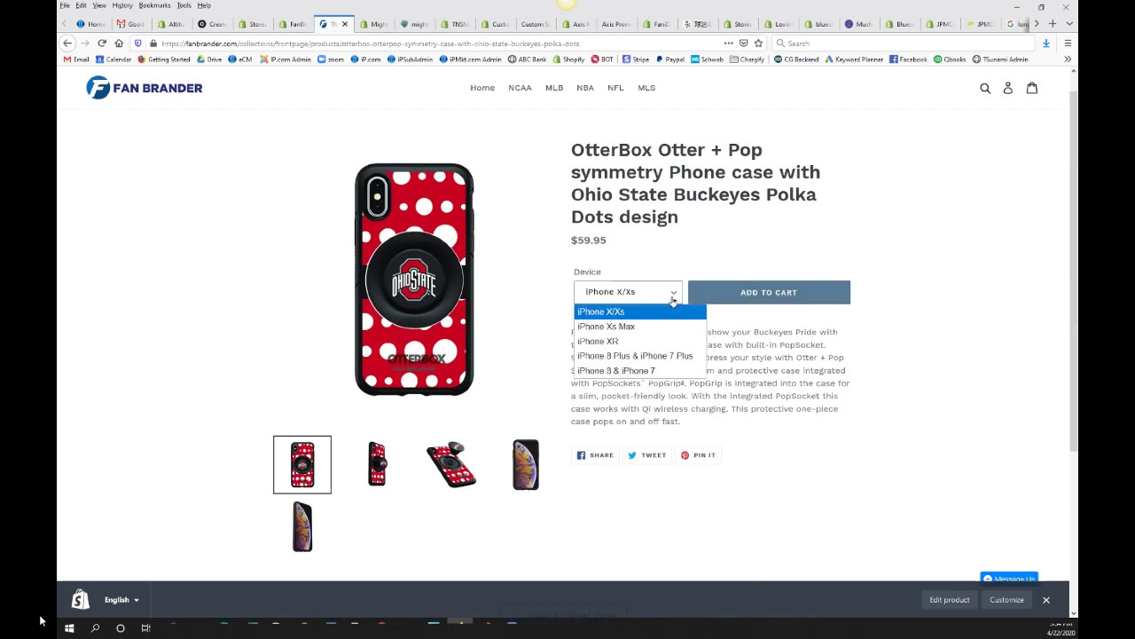
left_click(607, 359)
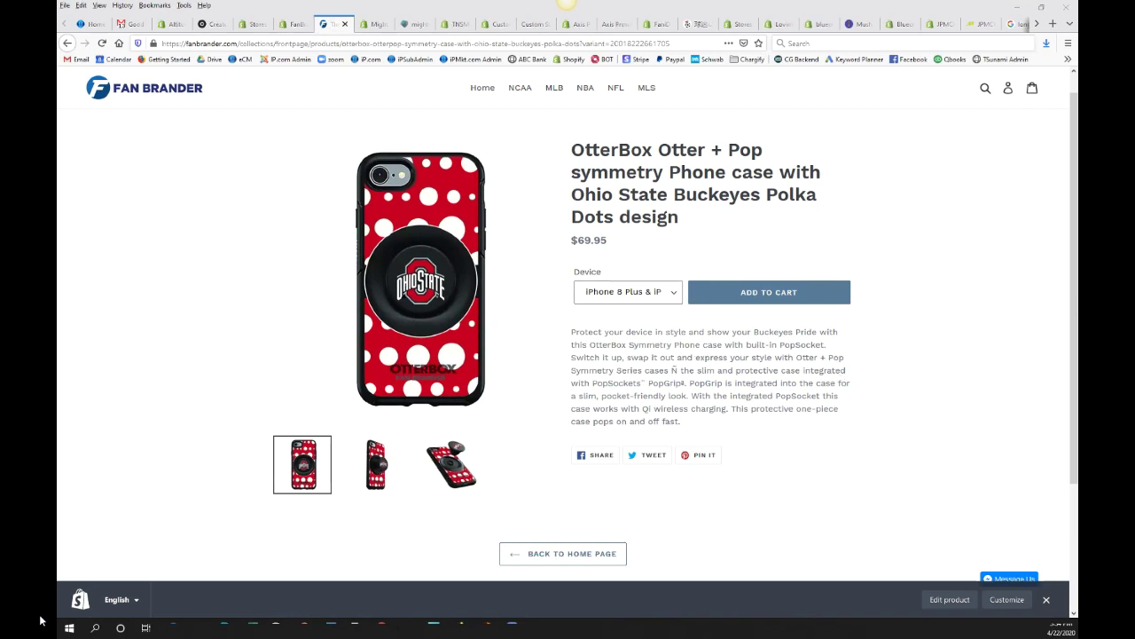
scroll(1073, 233, "down", 2)
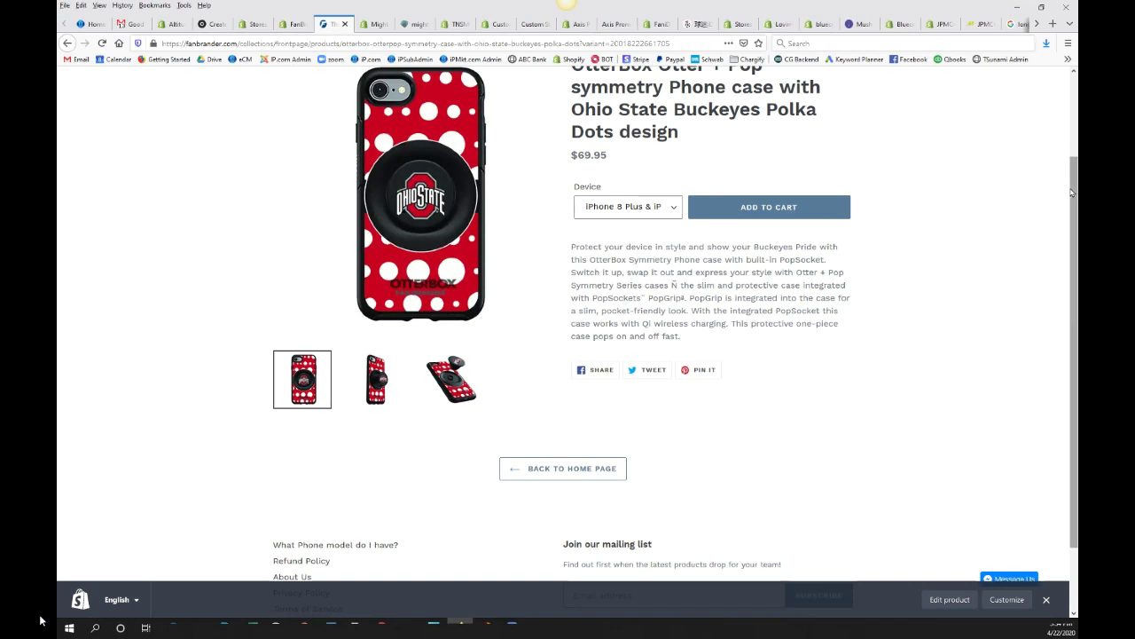
left_click_drag(1071, 193, 1073, 173)
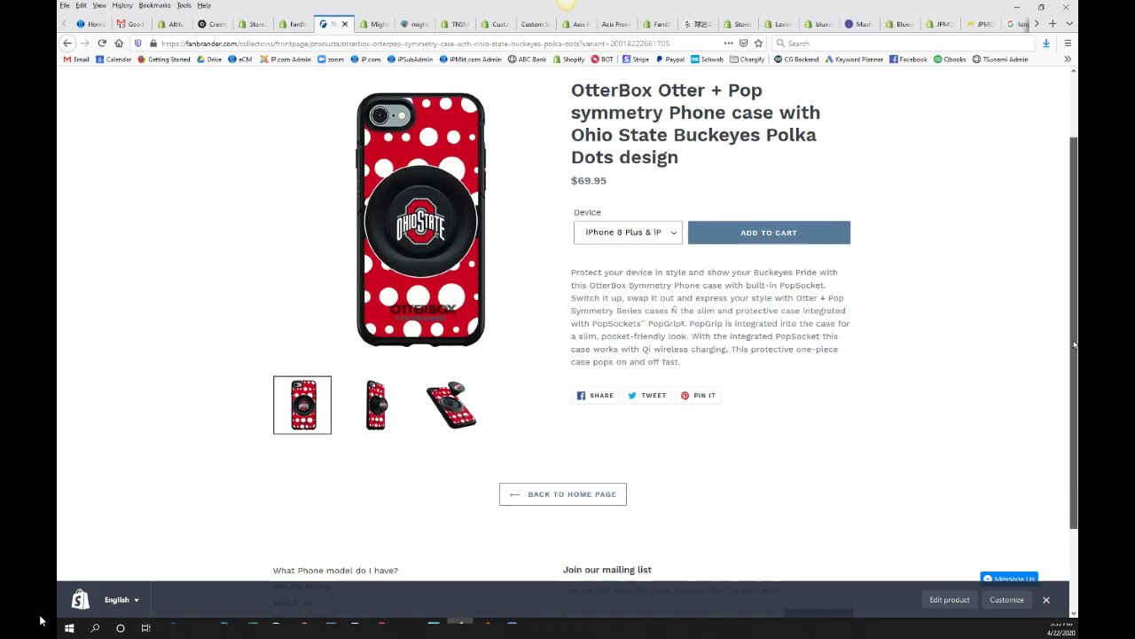
scroll(1074, 344, "up", 1)
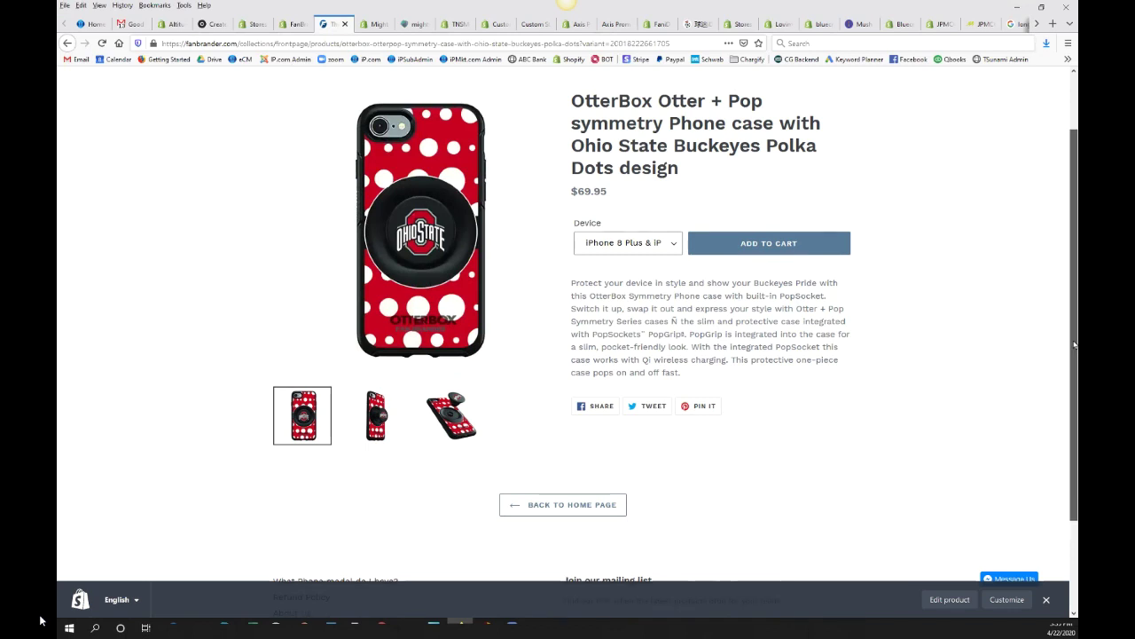
scroll(1074, 339, "up", 2)
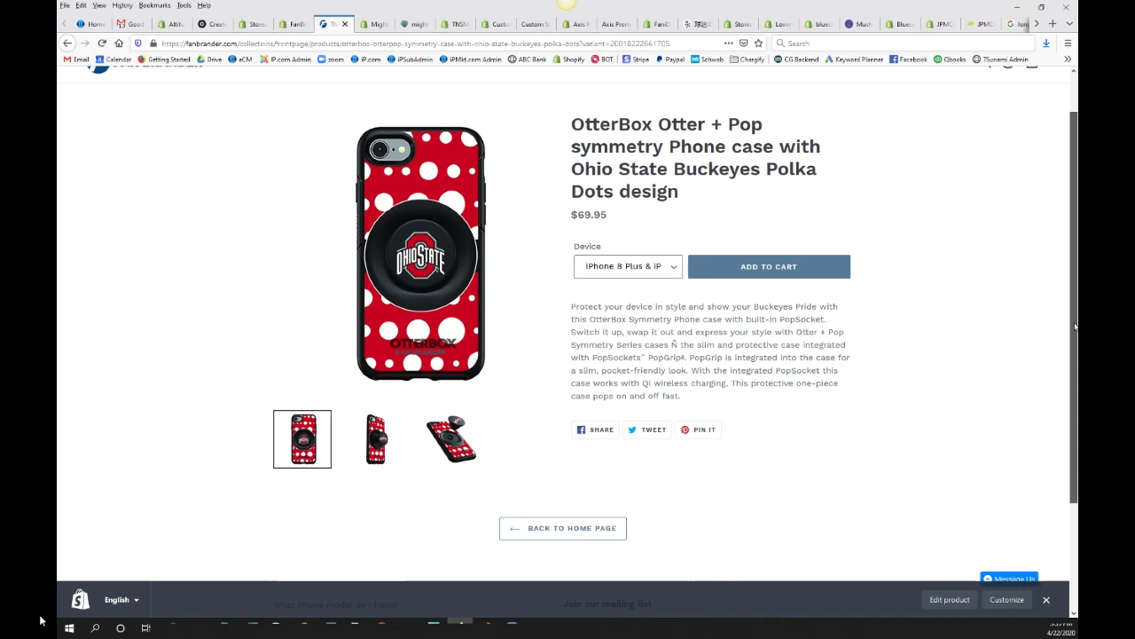
scroll(1075, 326, "up", 1)
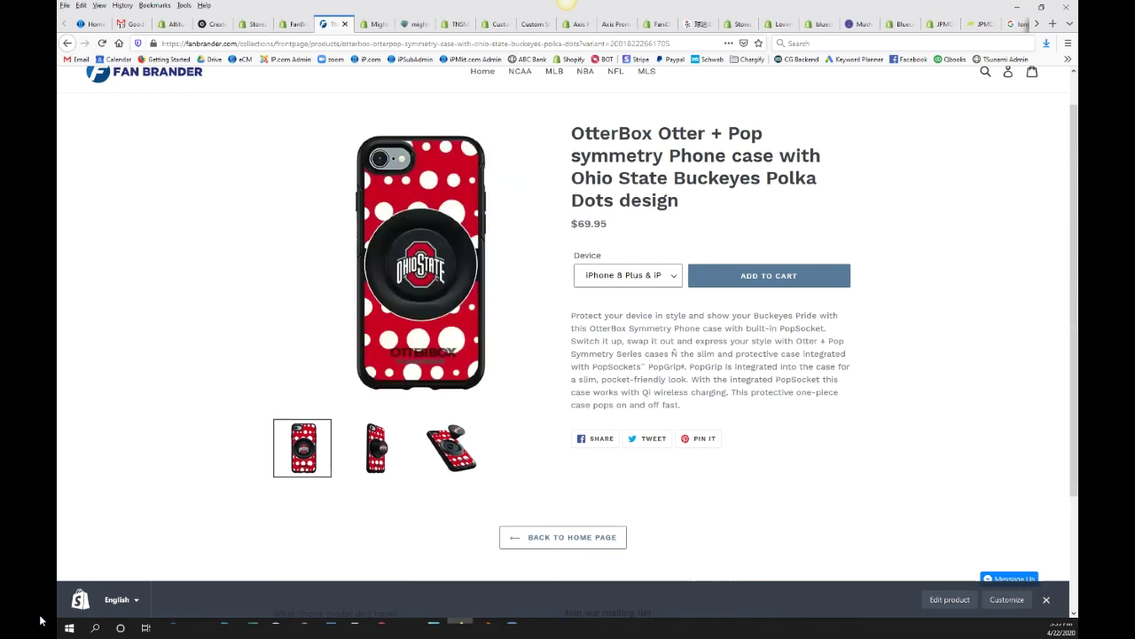
Return to the storefront's home page and shop by NBA team to open the Los Angeles Lakers collection.
left_click(65, 43)
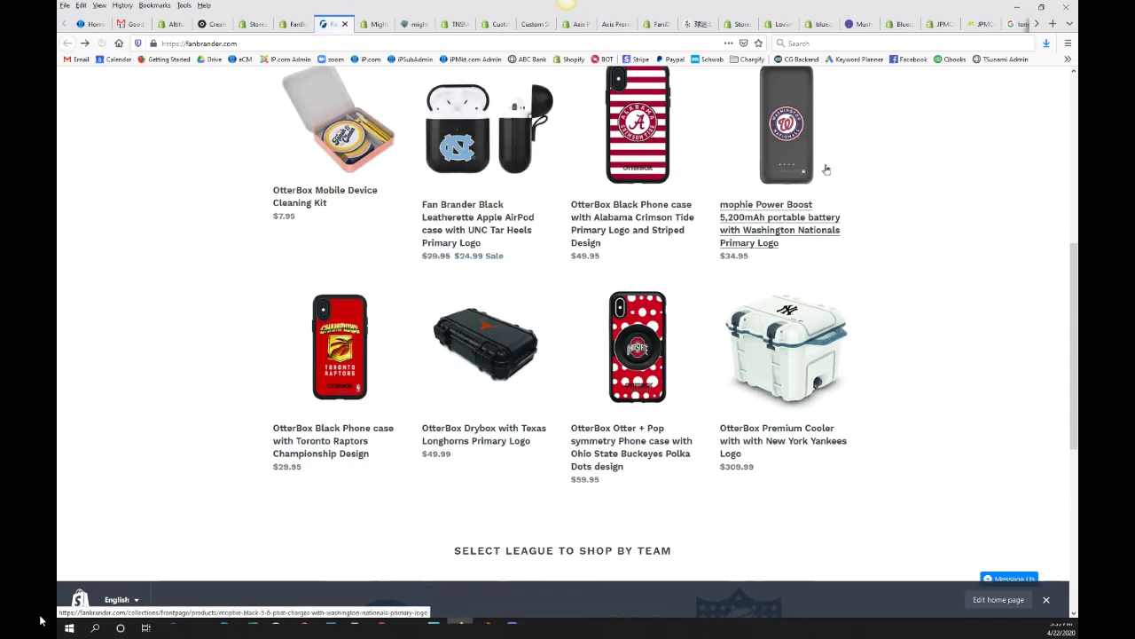
scroll(1058, 296, "up", 5)
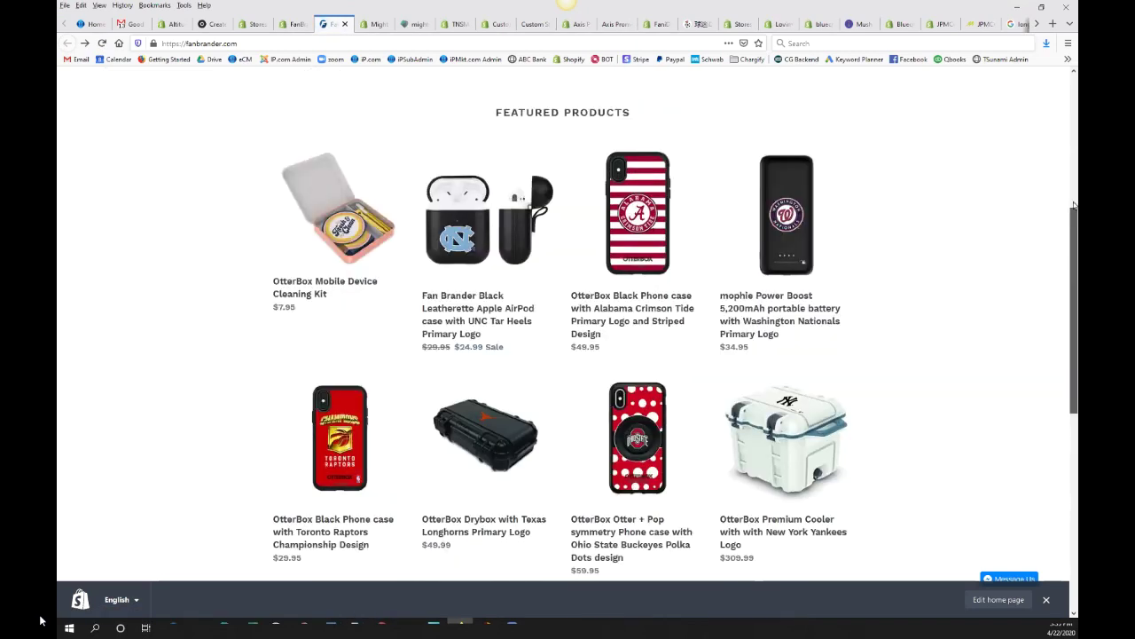
scroll(632, 337, "down", 10)
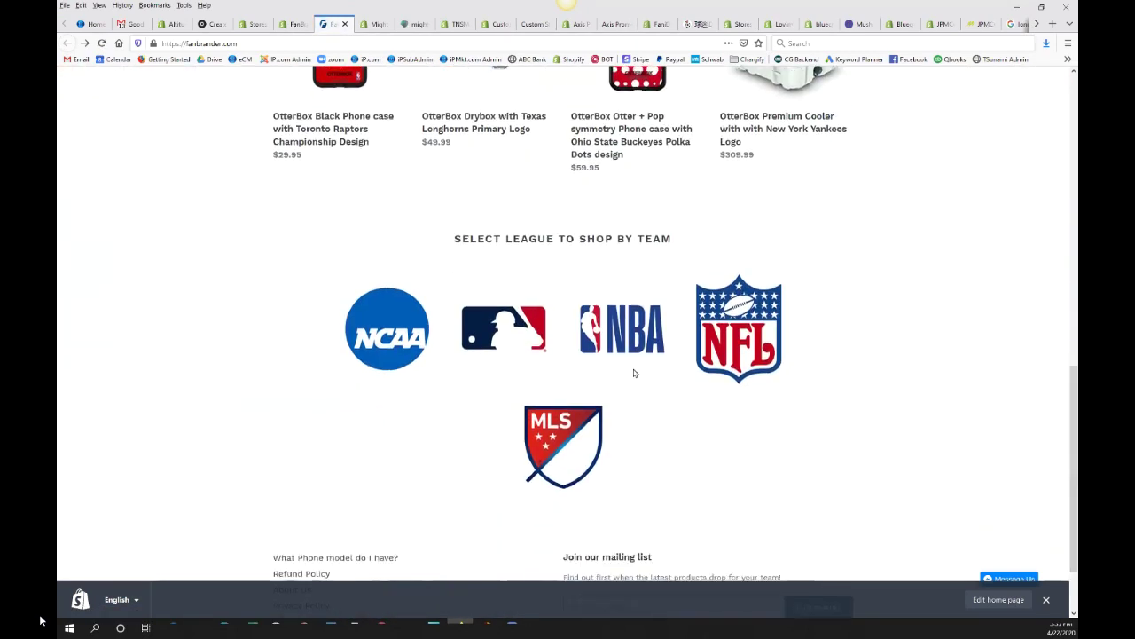
left_click(629, 338)
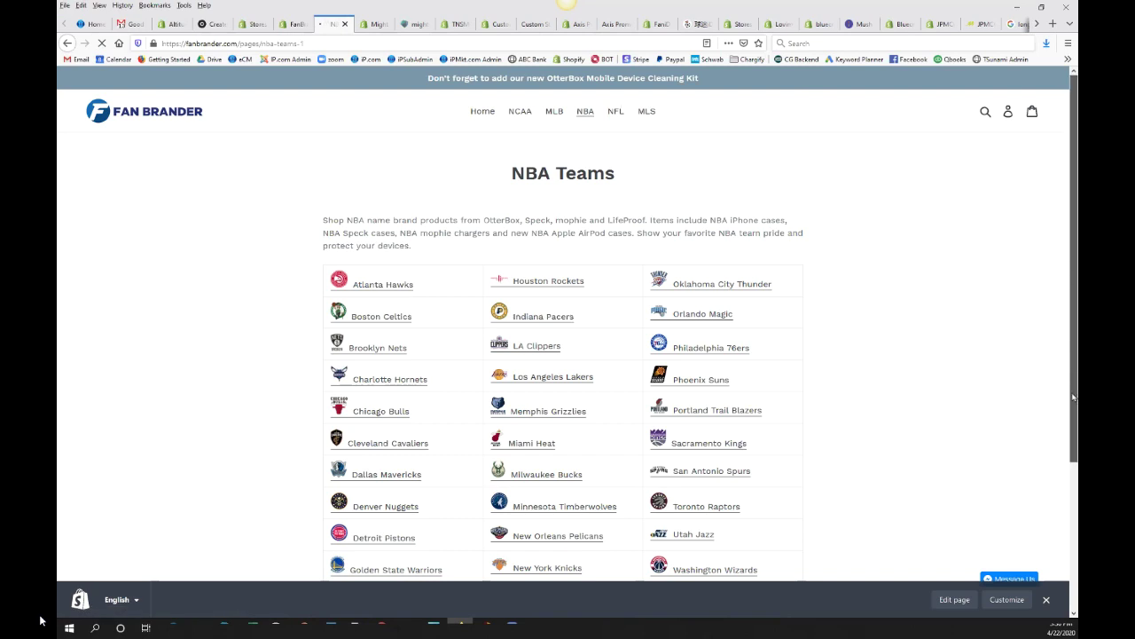
scroll(1073, 396, "down", 4)
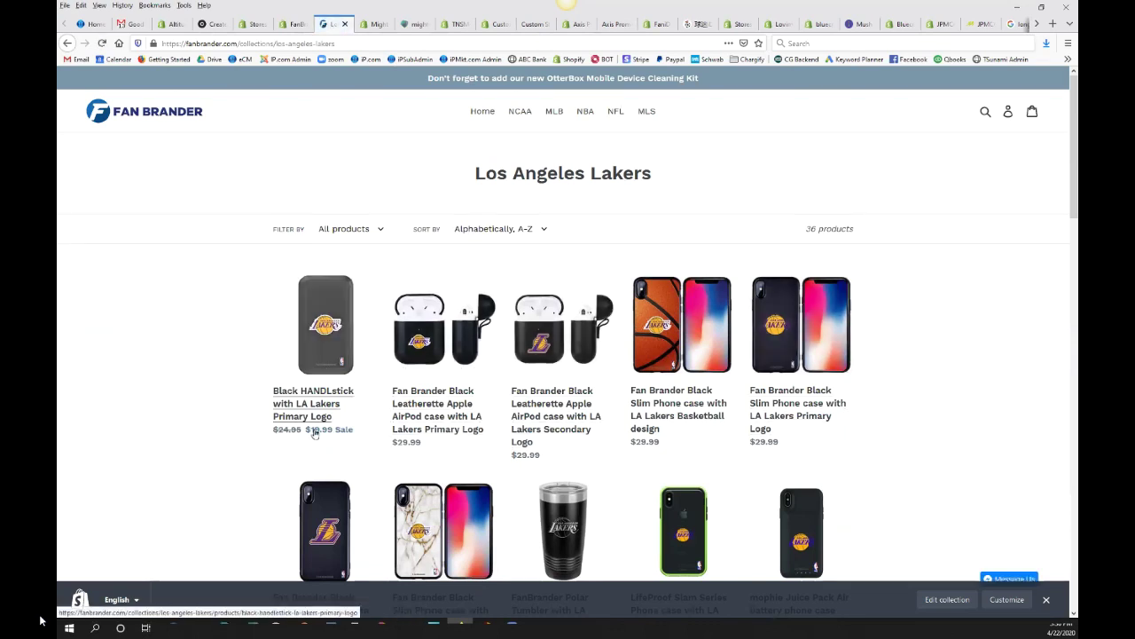
Open the Fan Brander Black Leatherette Apple AirPod case with LA Lakers Primary Logo and review its product details.
left_click(315, 374)
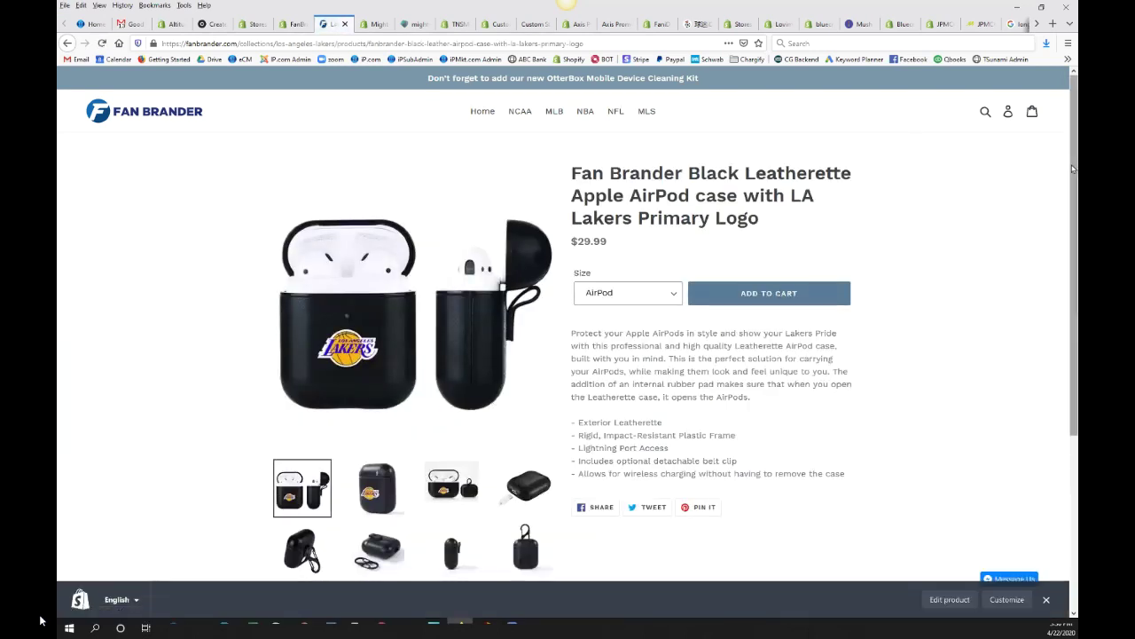
scroll(501, 233, "down", 1)
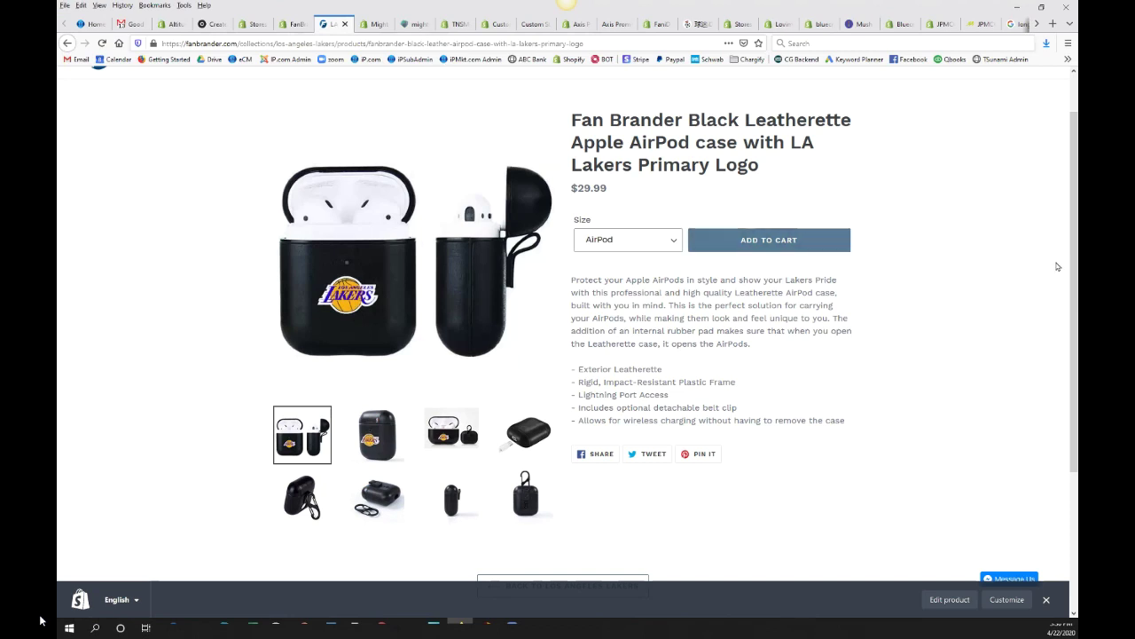
left_click_drag(1072, 275, 1071, 225)
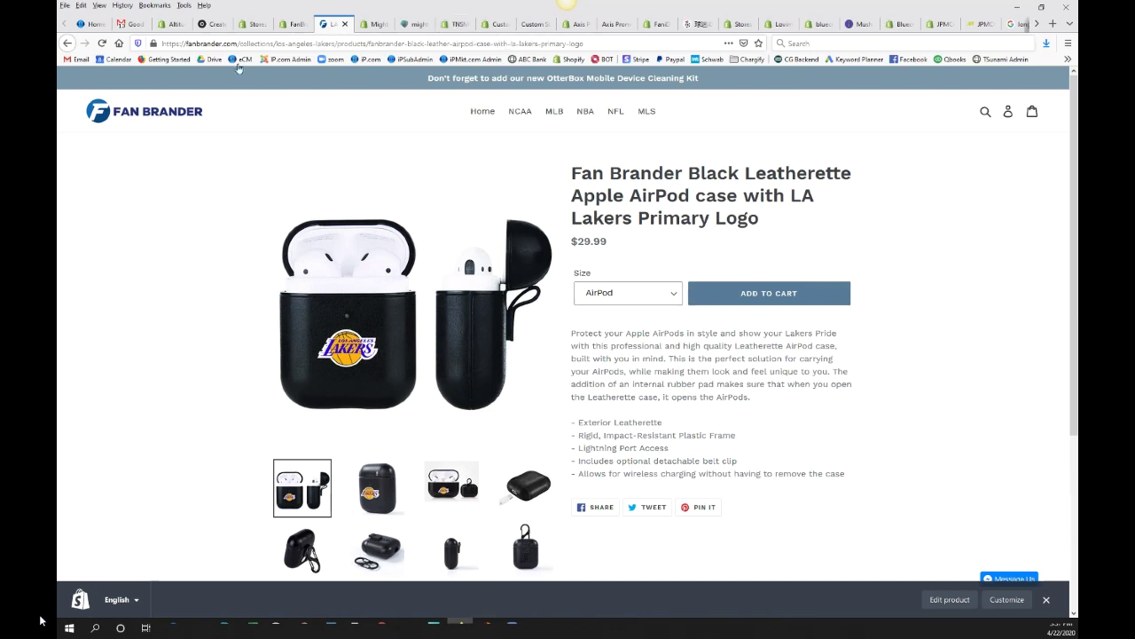
Return to the Shopify Partners store list, log in to the Lovimalsuk store and view its online storefront.
left_click(295, 25)
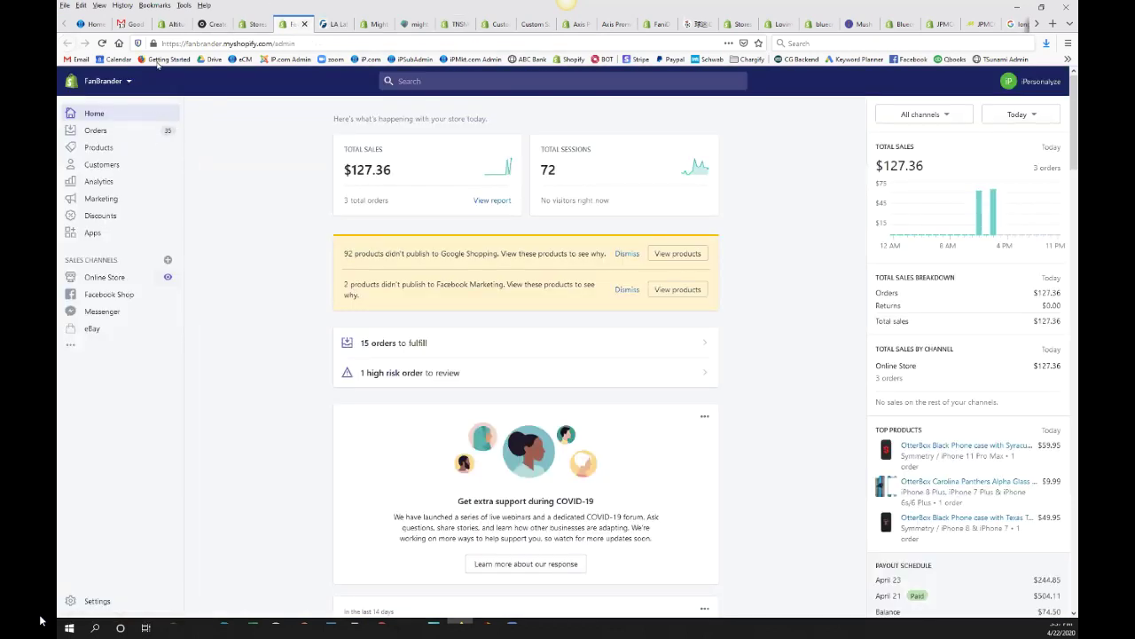
left_click(255, 24)
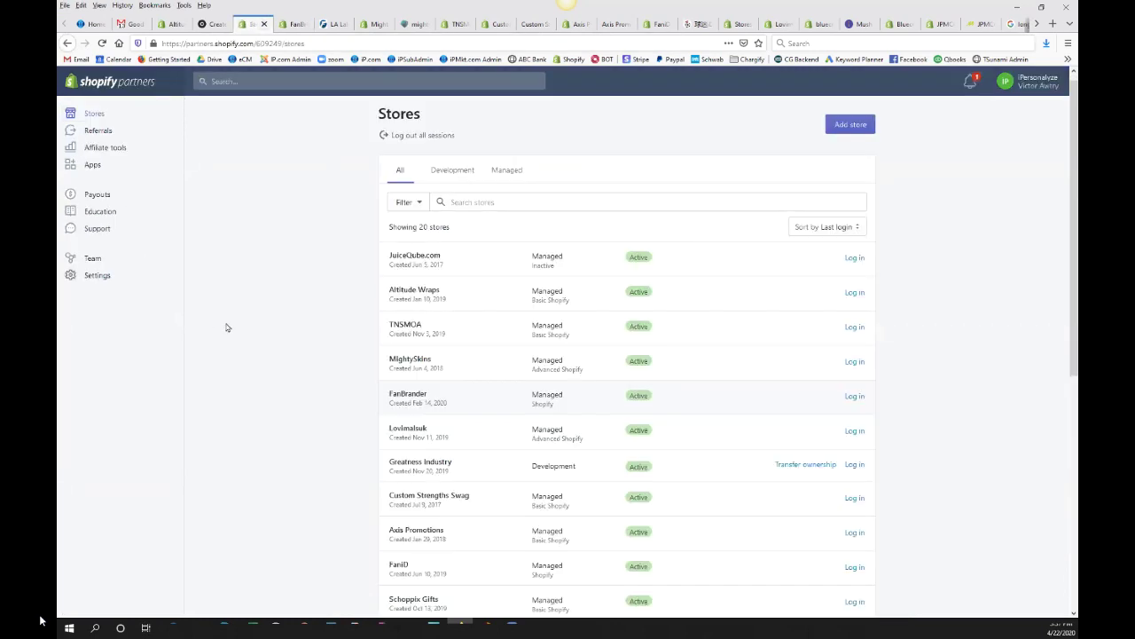
left_click(853, 432)
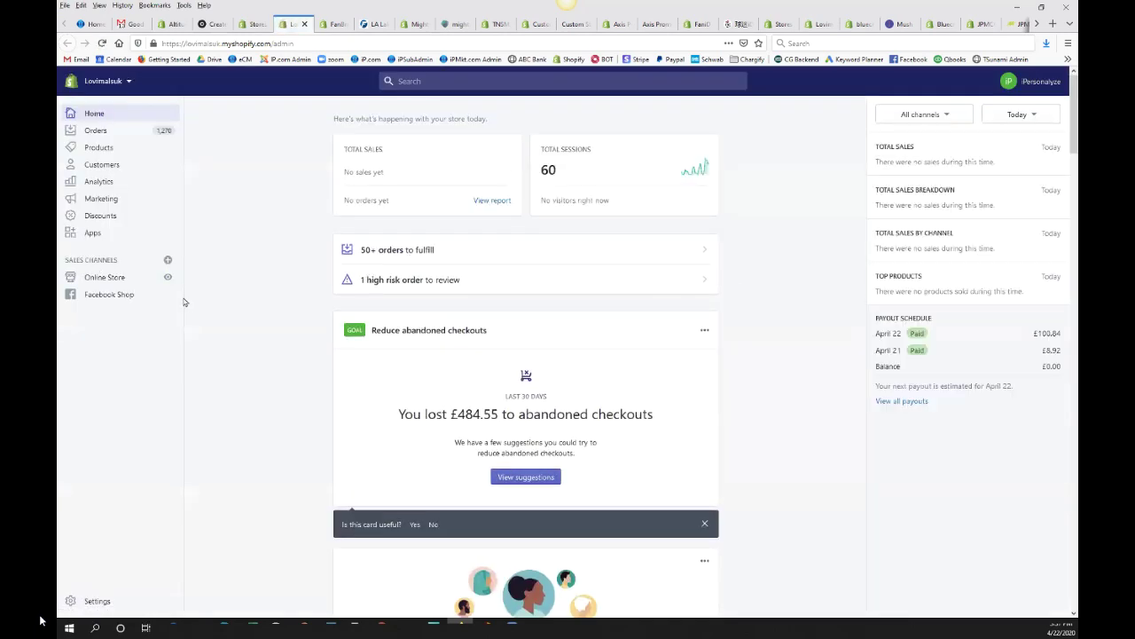
left_click(169, 280)
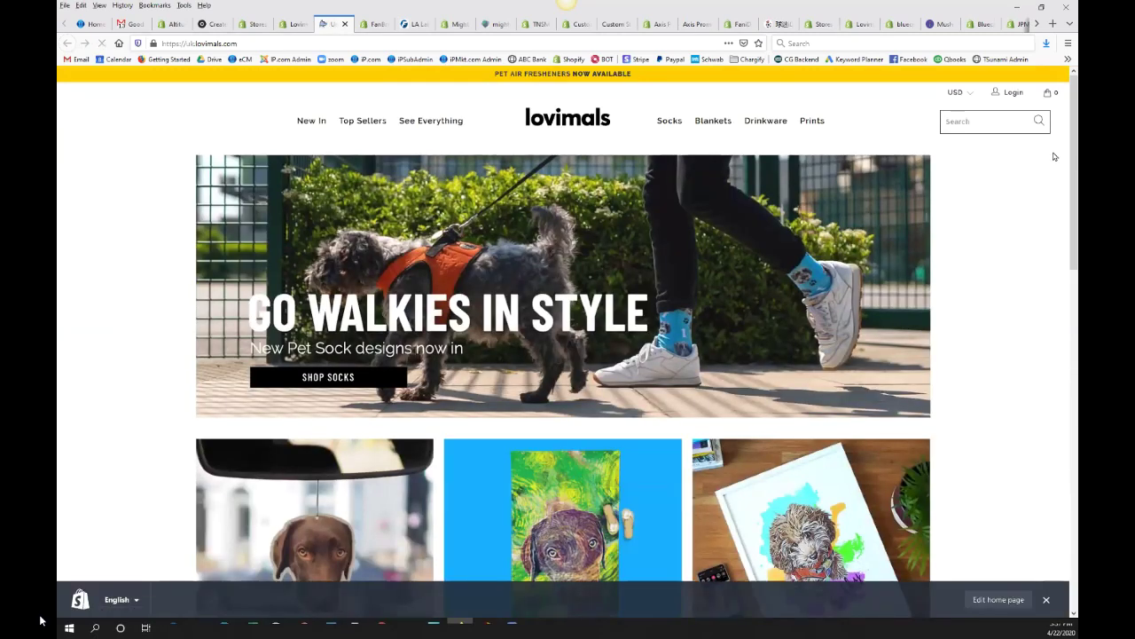
Browse the lovimals Top Sellers collection and open the Custom Pet Mug product page.
scroll(1070, 176, "down", 1)
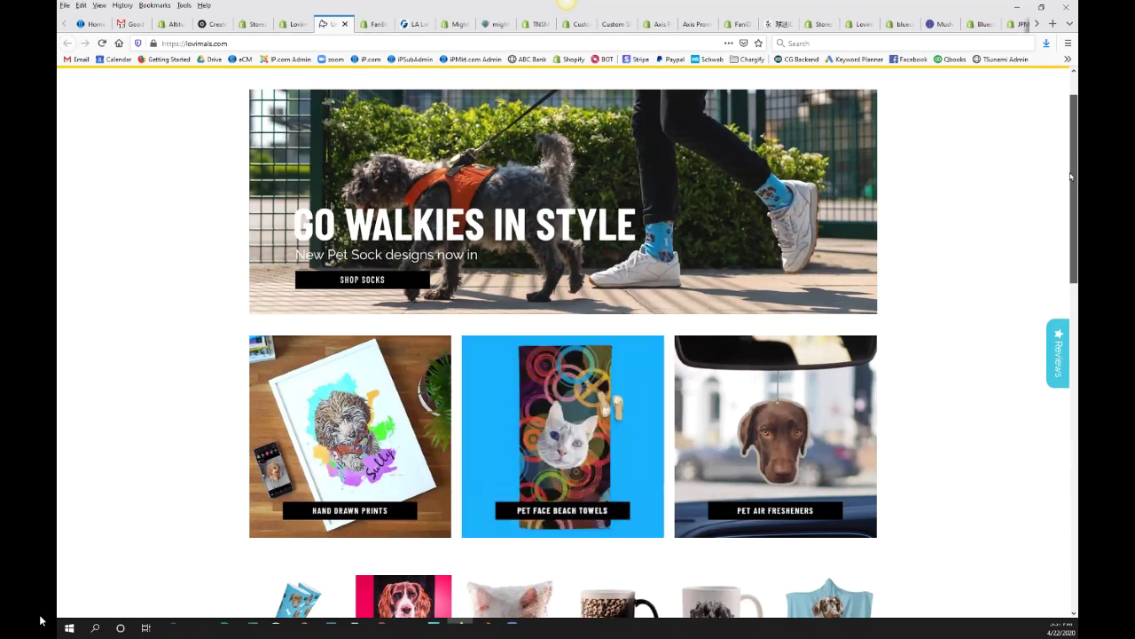
scroll(1070, 177, "up", 1)
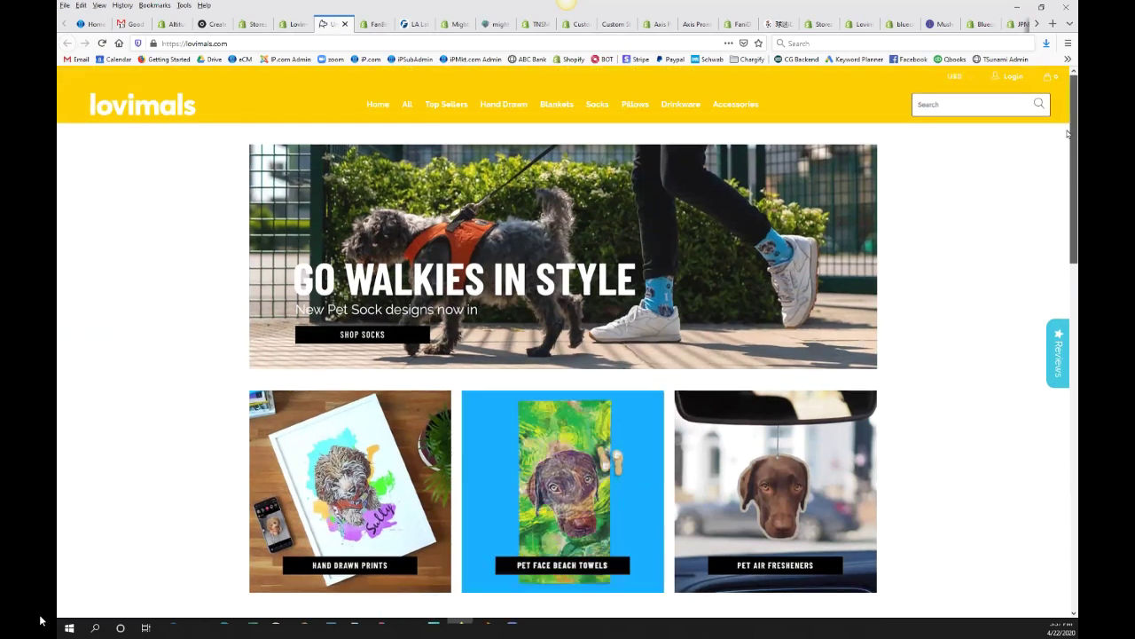
left_click(446, 106)
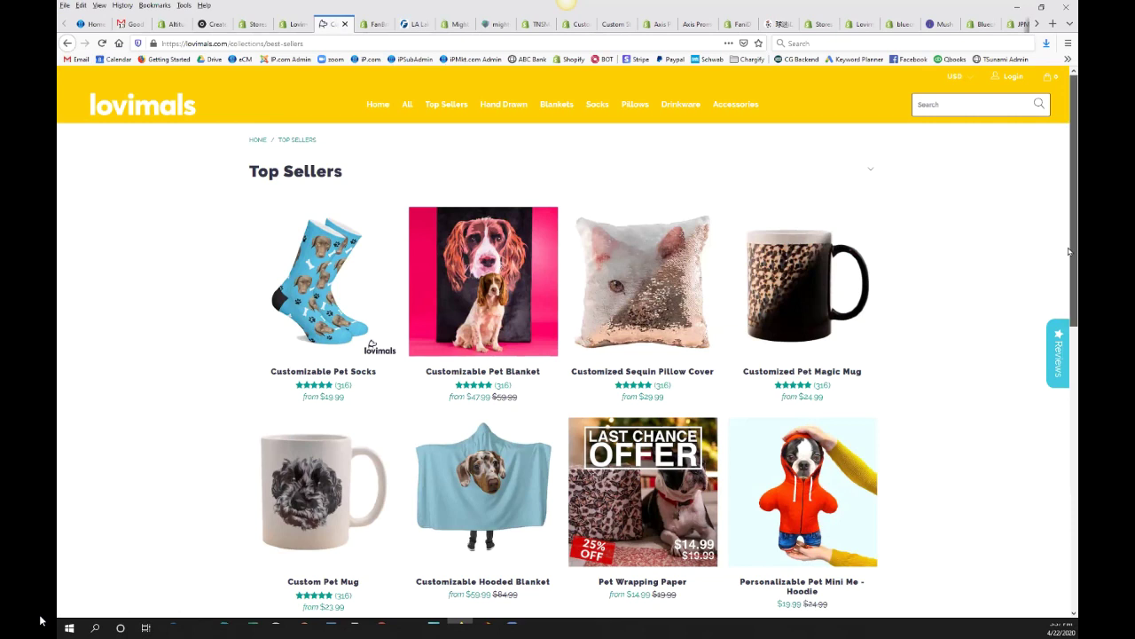
scroll(891, 302, "down", 1)
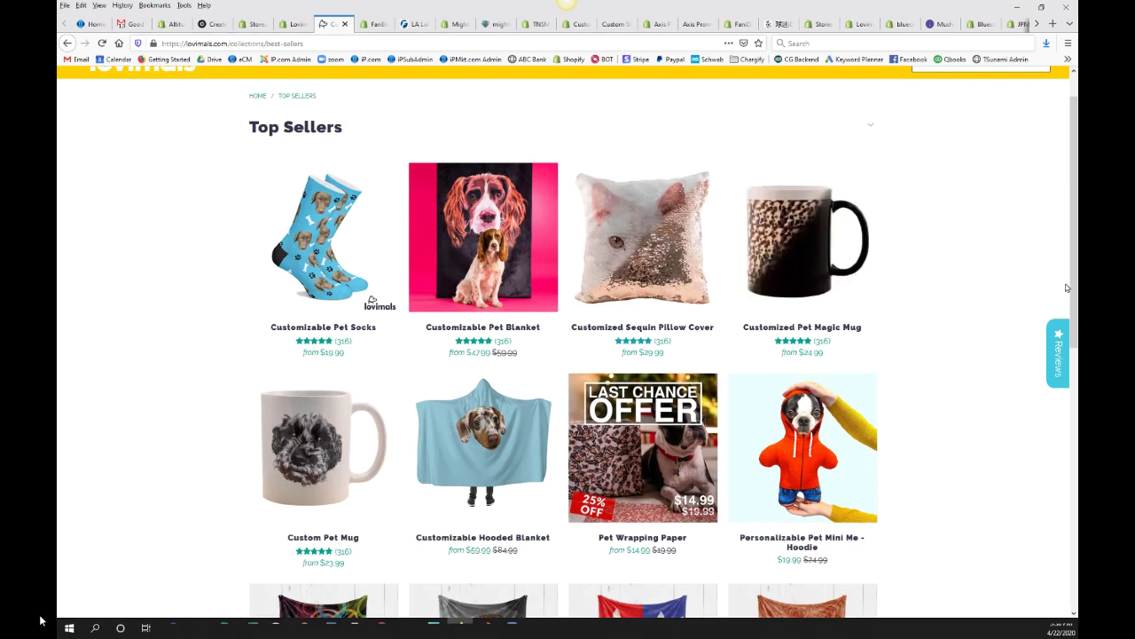
scroll(1073, 296, "down", 3)
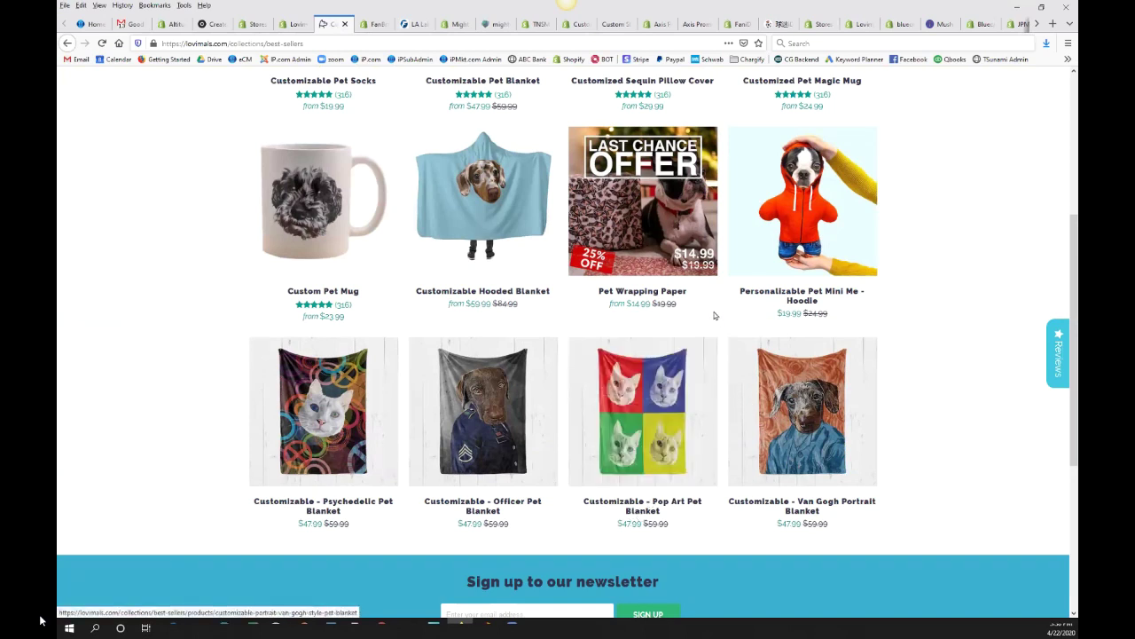
left_click(317, 249)
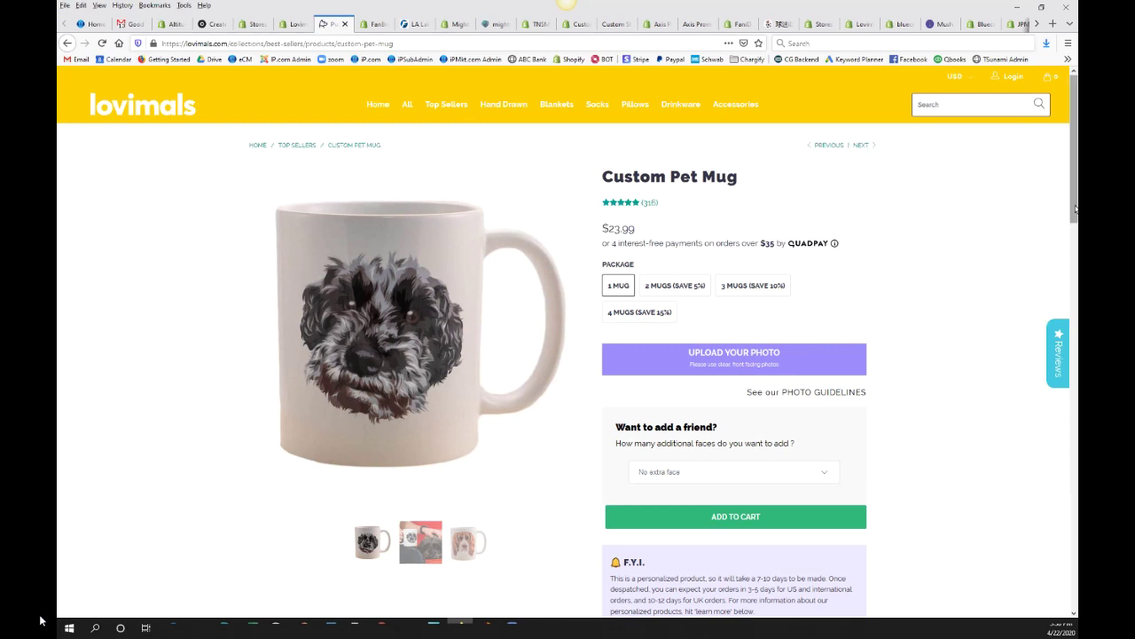
mouse_move(1072, 207)
left_mouse_down()
mouse_move(1072, 248)
mouse_move(1072, 207)
left_mouse_up()
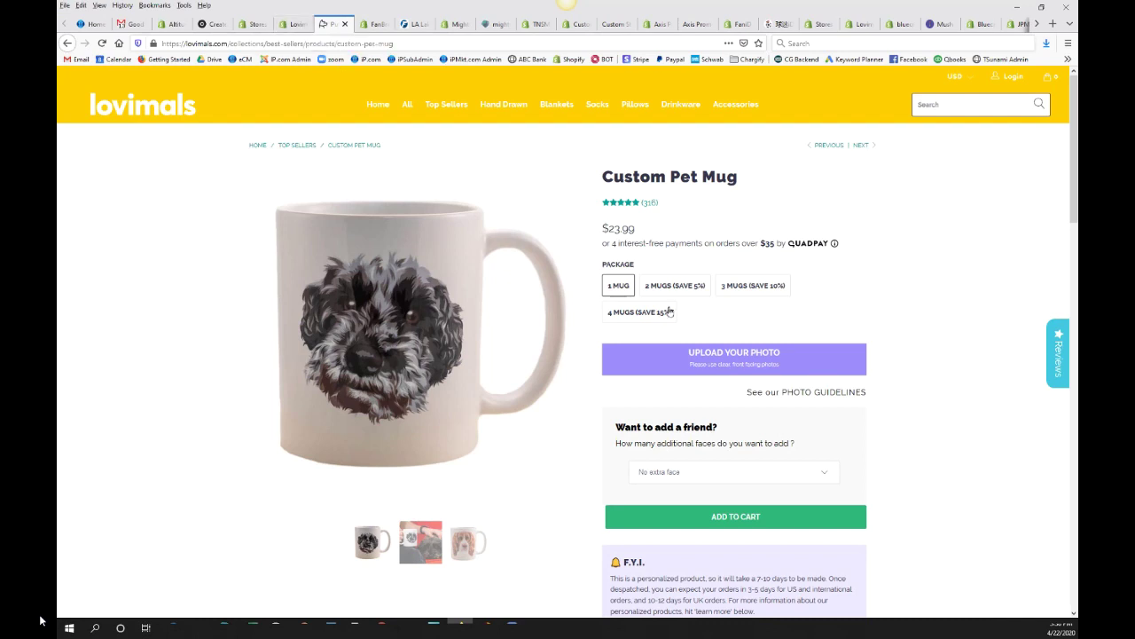
Upload the photo baby-356192.jpeg to the Custom Pet Mug and review the uploaded picture on the product page.
left_click(710, 359)
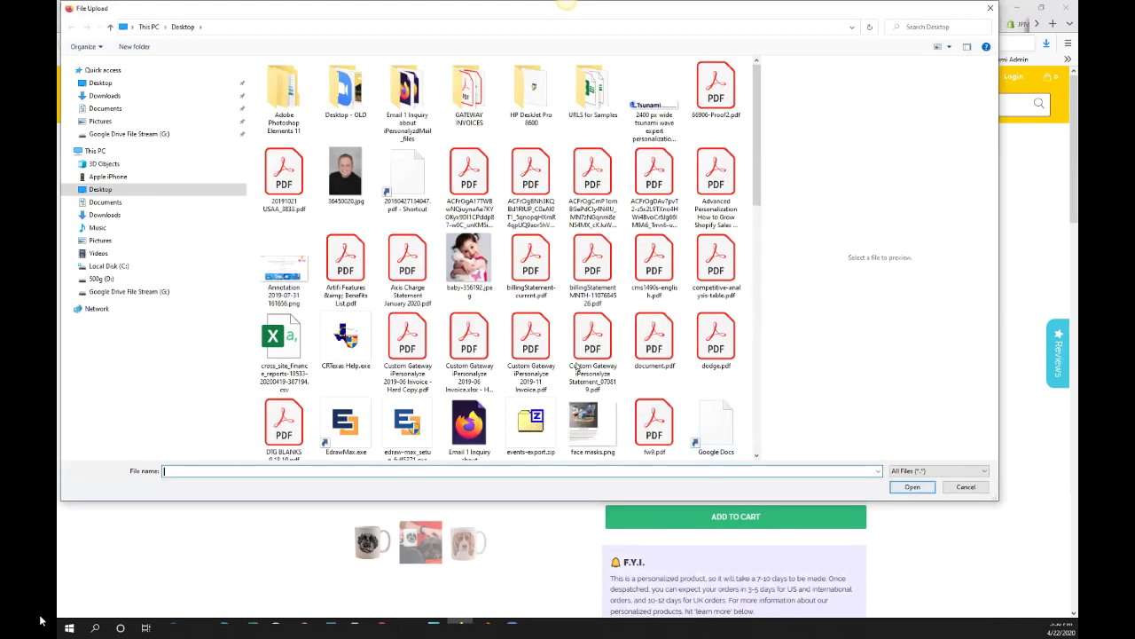
left_click(484, 286)
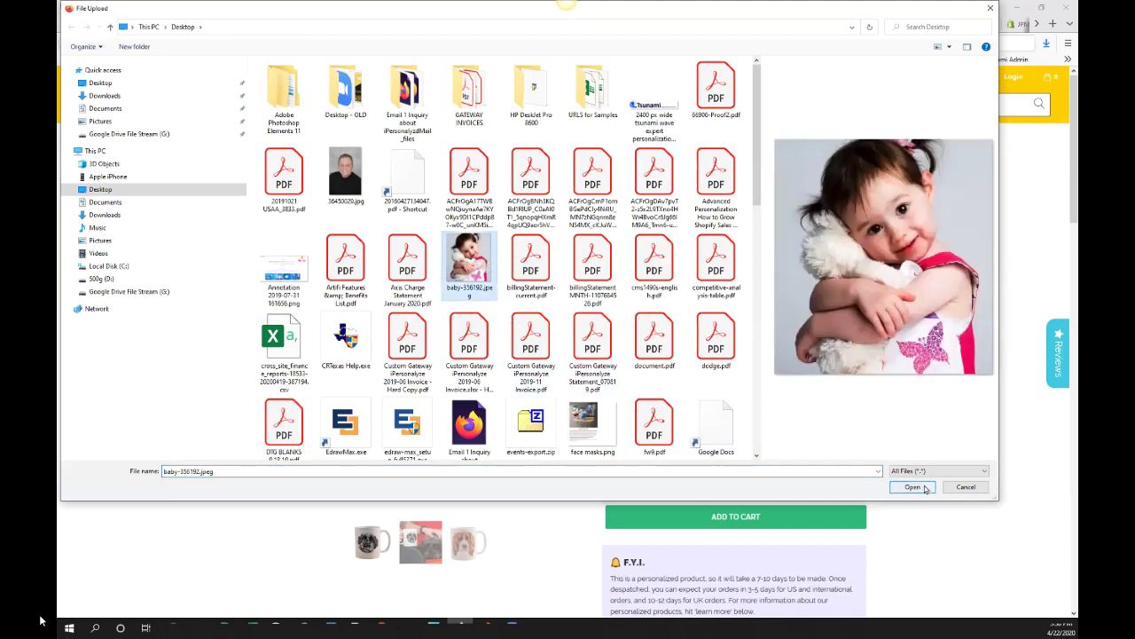
left_click(923, 488)
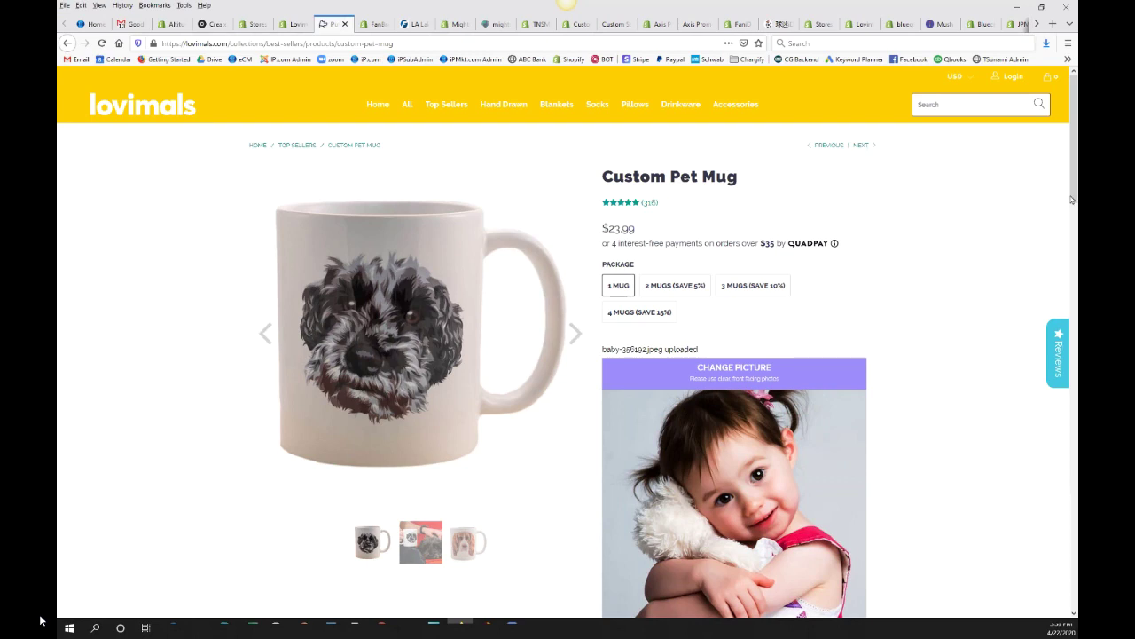
left_click_drag(1071, 200, 1074, 220)
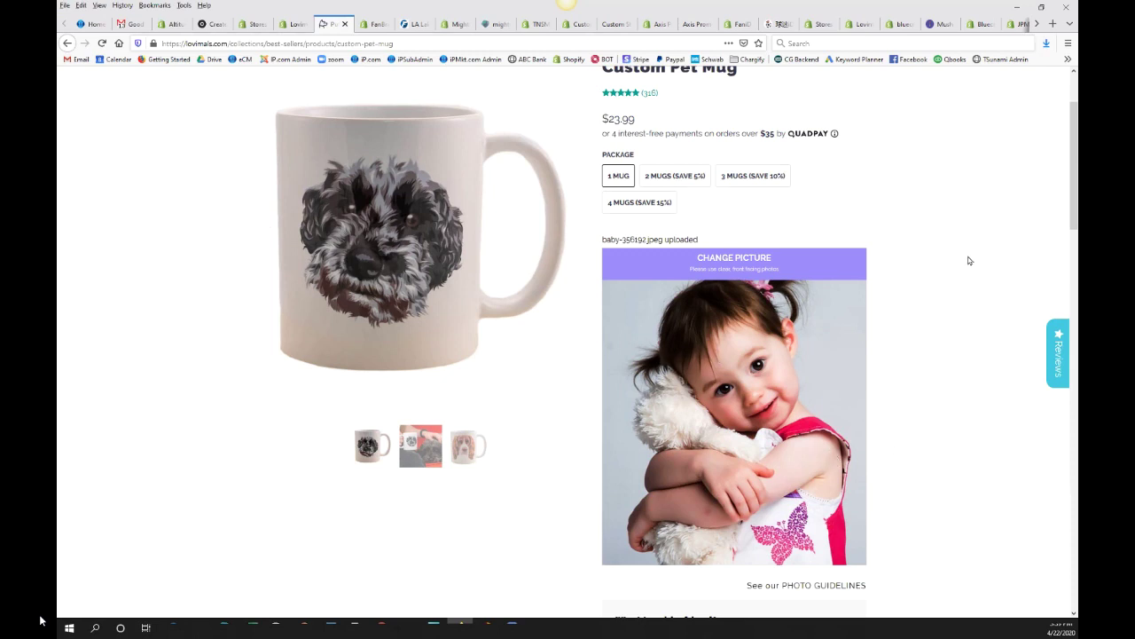
left_click_drag(1071, 197, 1073, 164)
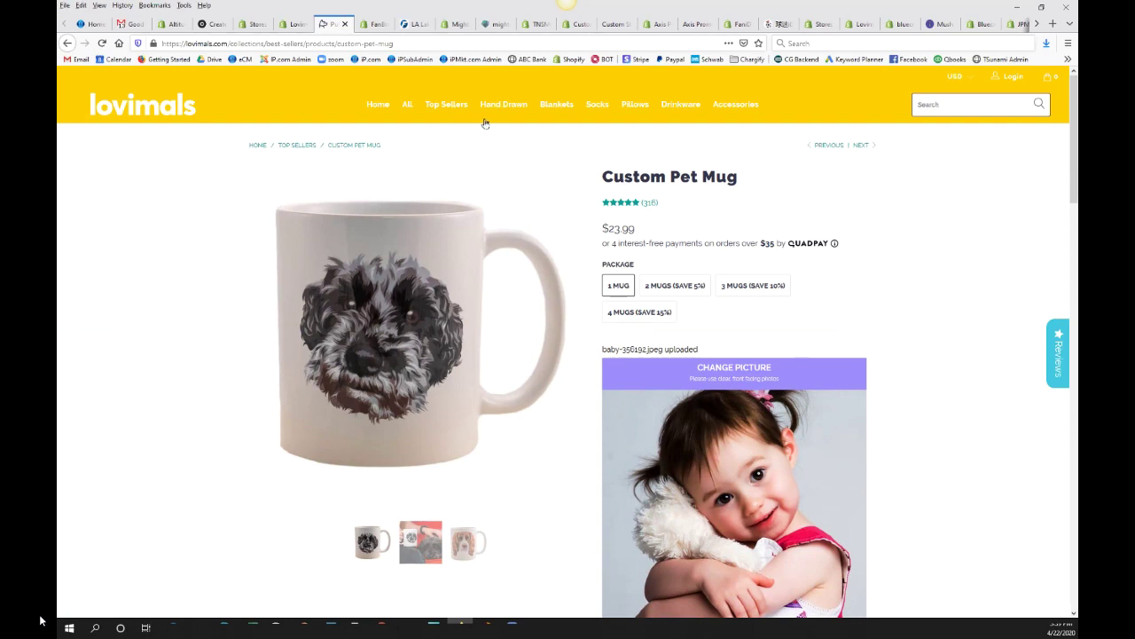
Return to the Shopify Partners store list, log in to the Custom Strengths Swag store and view its online storefront.
left_click(304, 31)
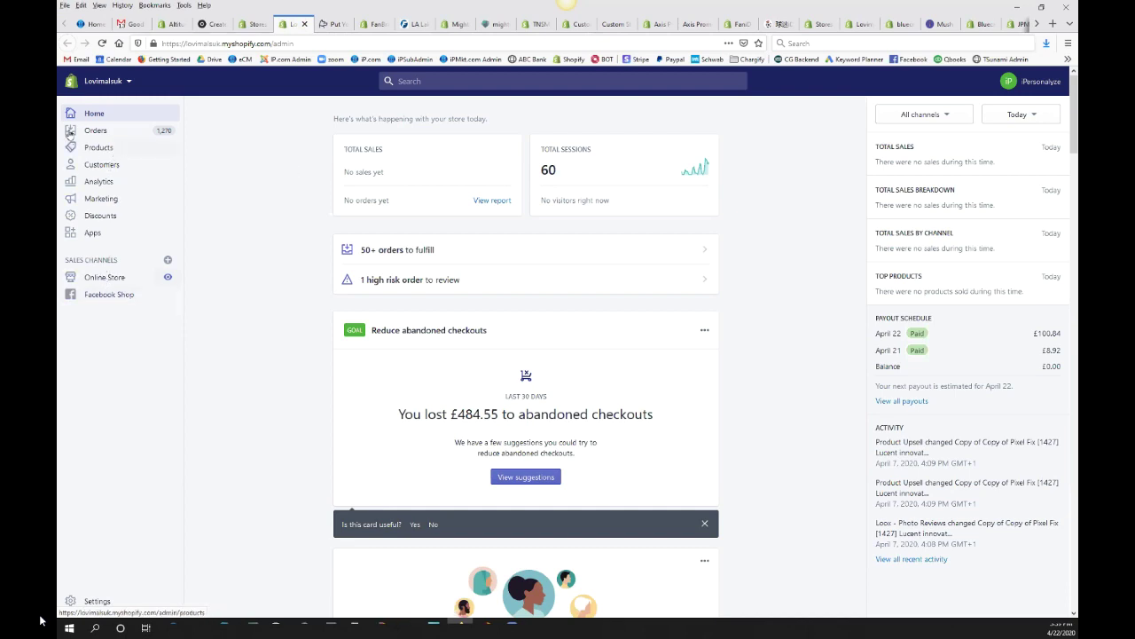
left_click(254, 25)
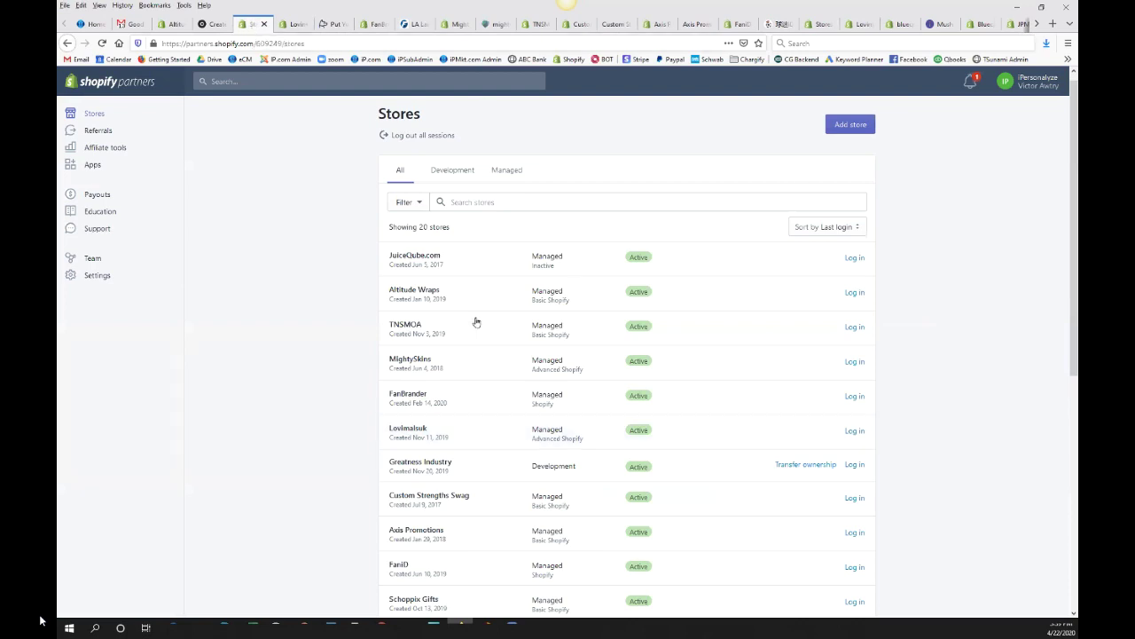
left_click(856, 498)
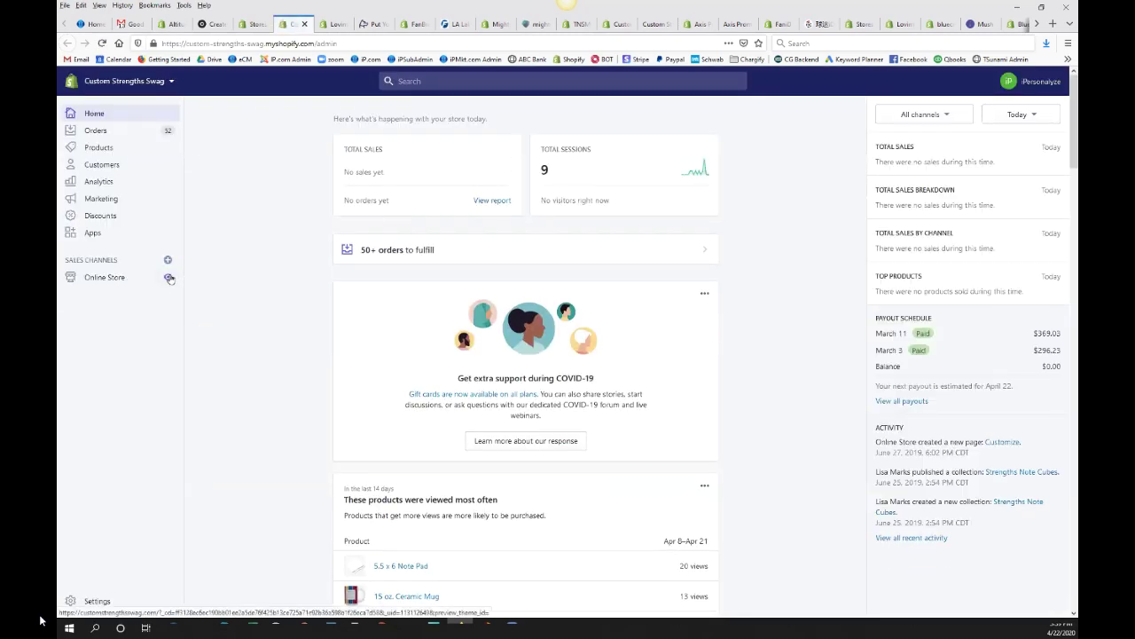
left_click(169, 278)
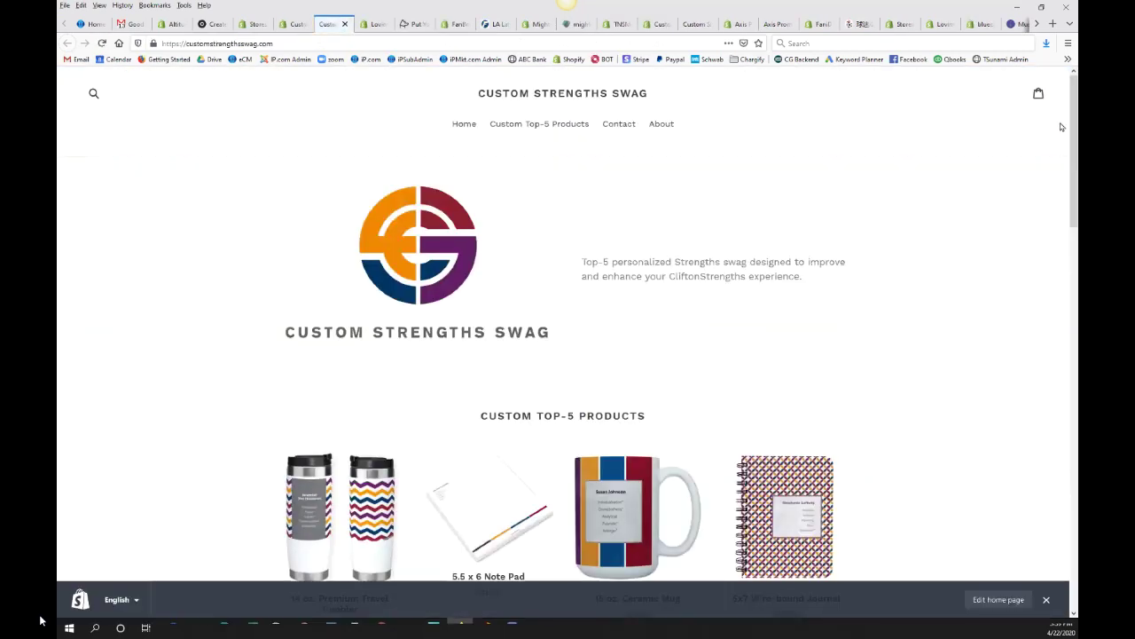
Browse the Custom Top-5 Products and start personalizing the 14 oz. Premium Travel Tumbler in the Chevron design.
scroll(1075, 148, "down", 1)
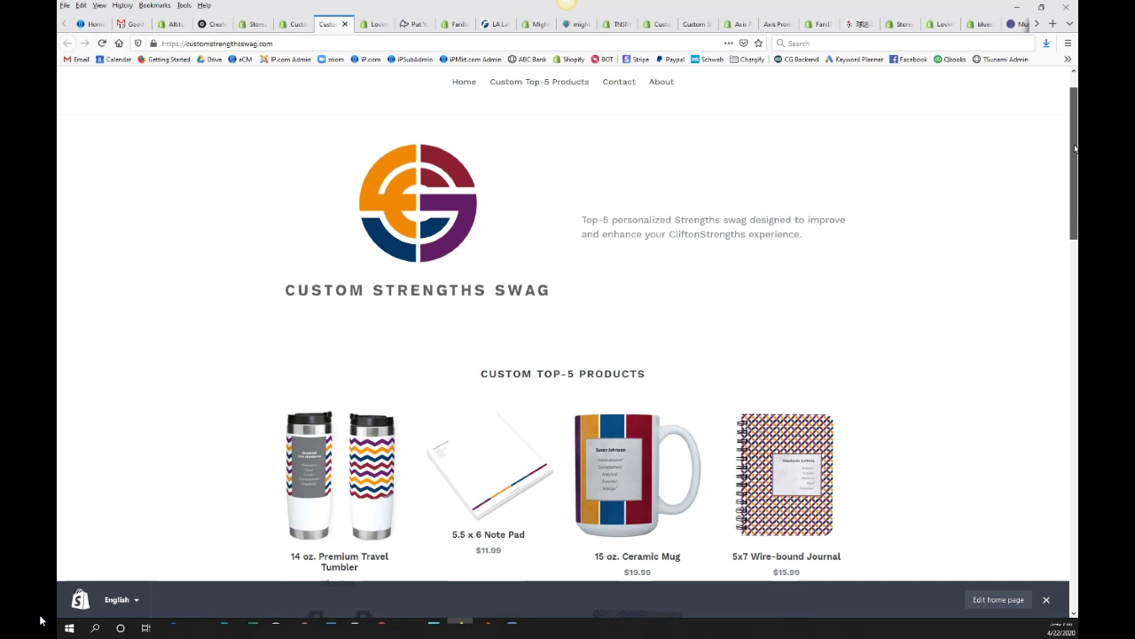
left_click_drag(1075, 148, 1075, 163)
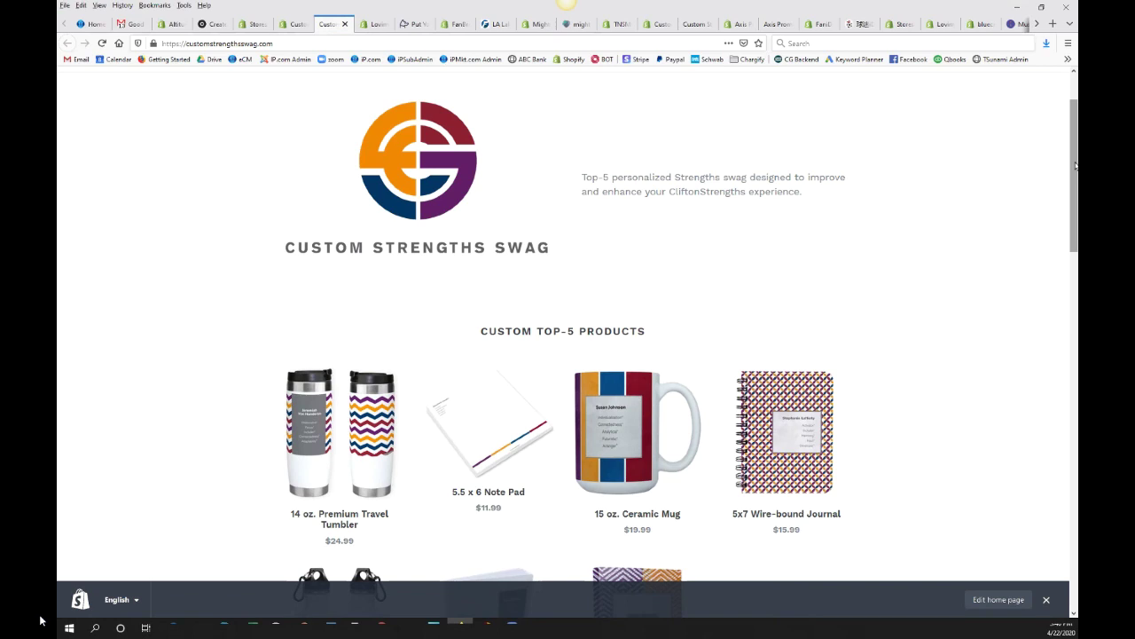
scroll(976, 204, "down", 2)
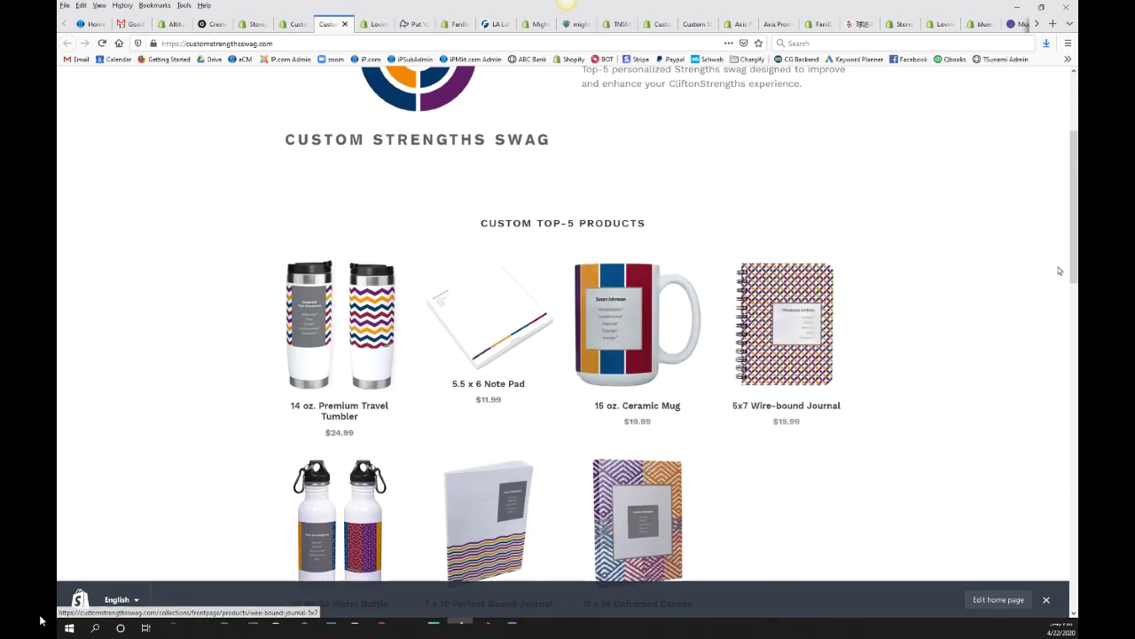
left_click_drag(1073, 270, 1074, 410)
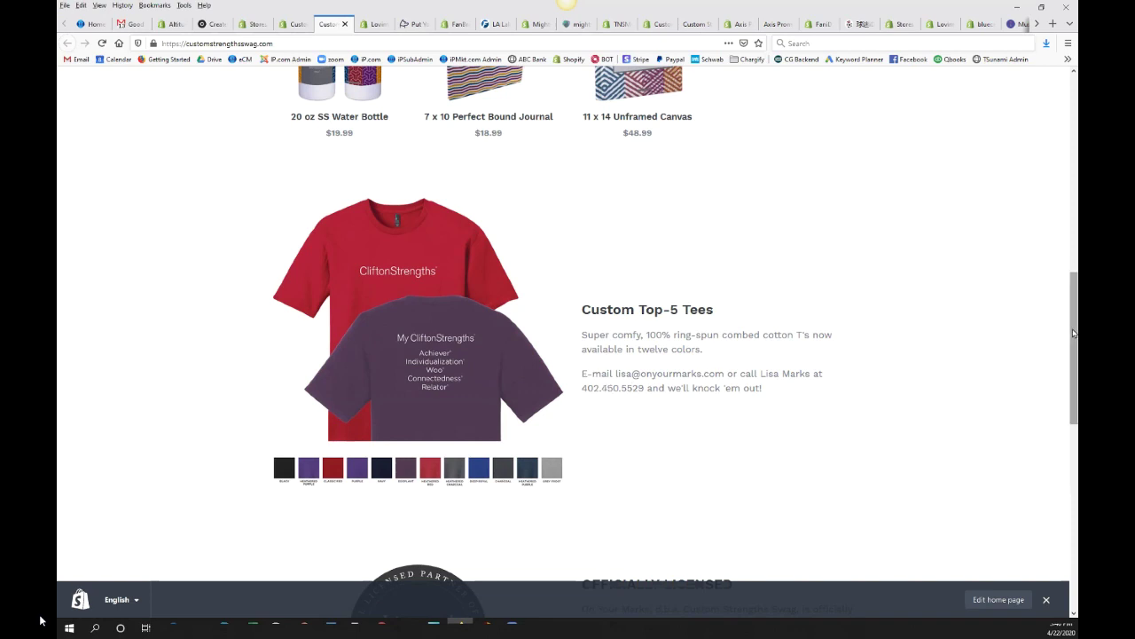
scroll(1072, 330, "up", 3)
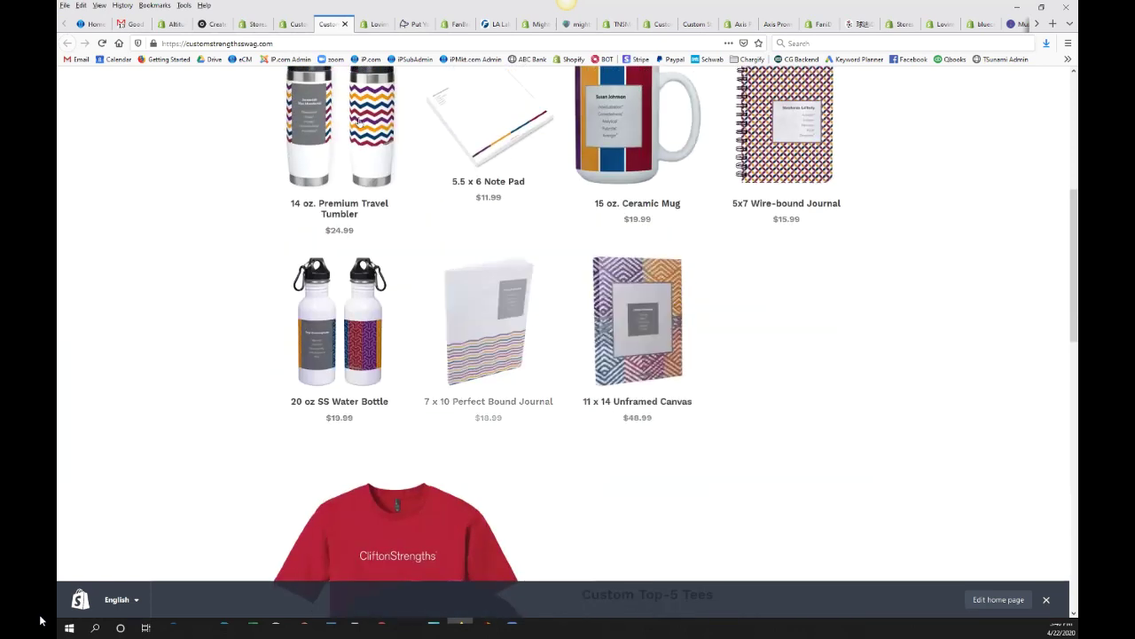
left_click(360, 133)
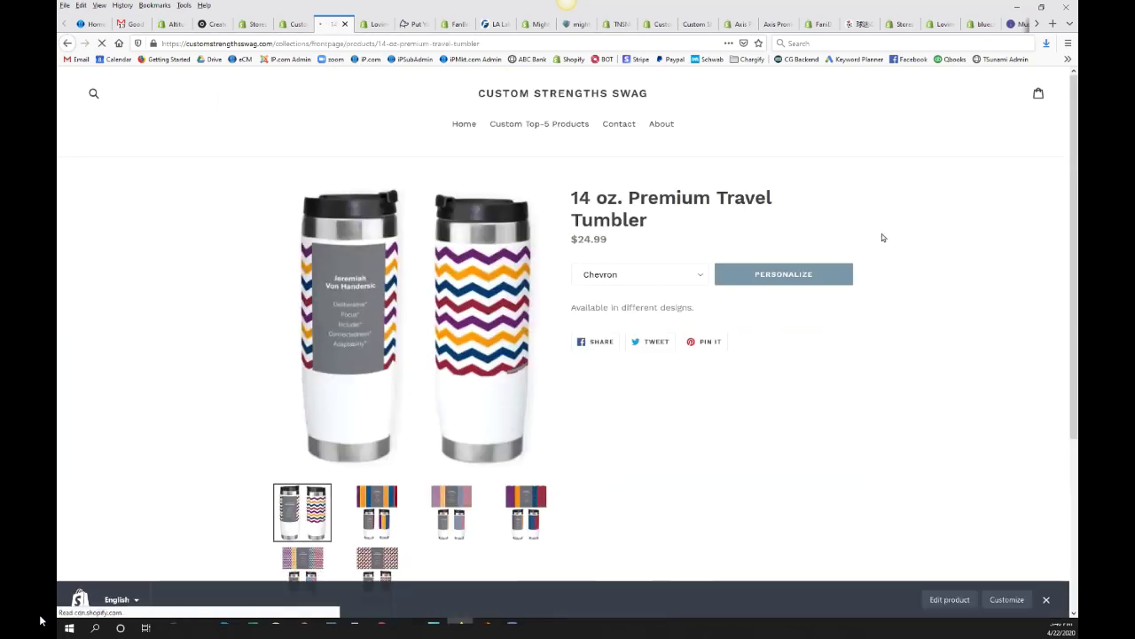
left_click(762, 278)
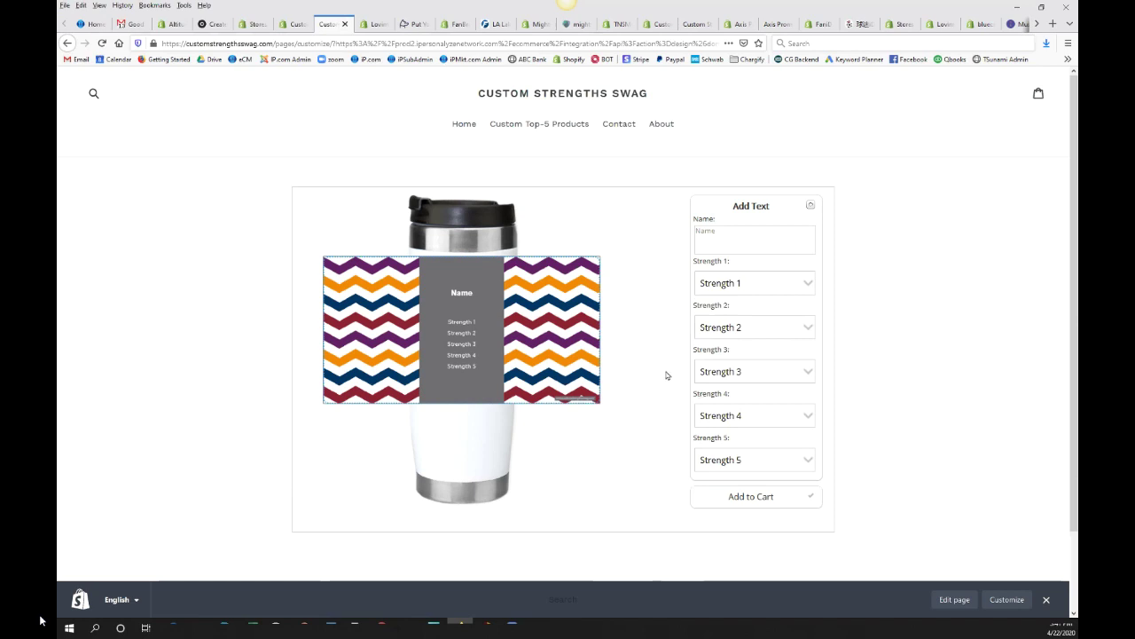
Set the tumbler's Strength 1 to Achiever, Strength 2 to Adaptability and Strength 4 to Futuristic.
left_click(811, 283)
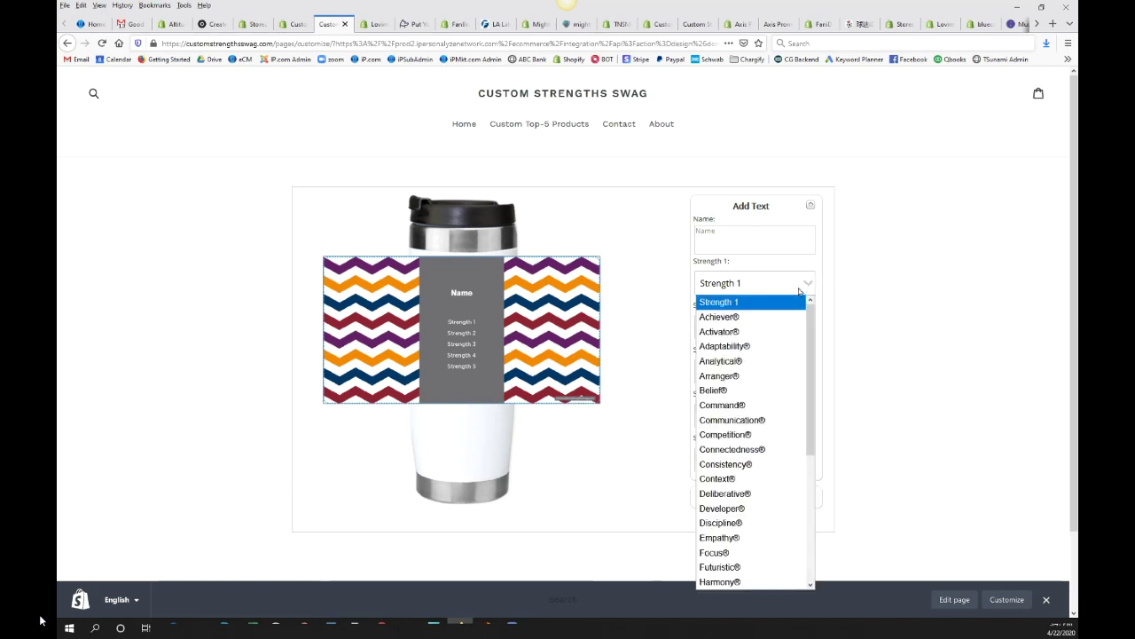
left_click(736, 321)
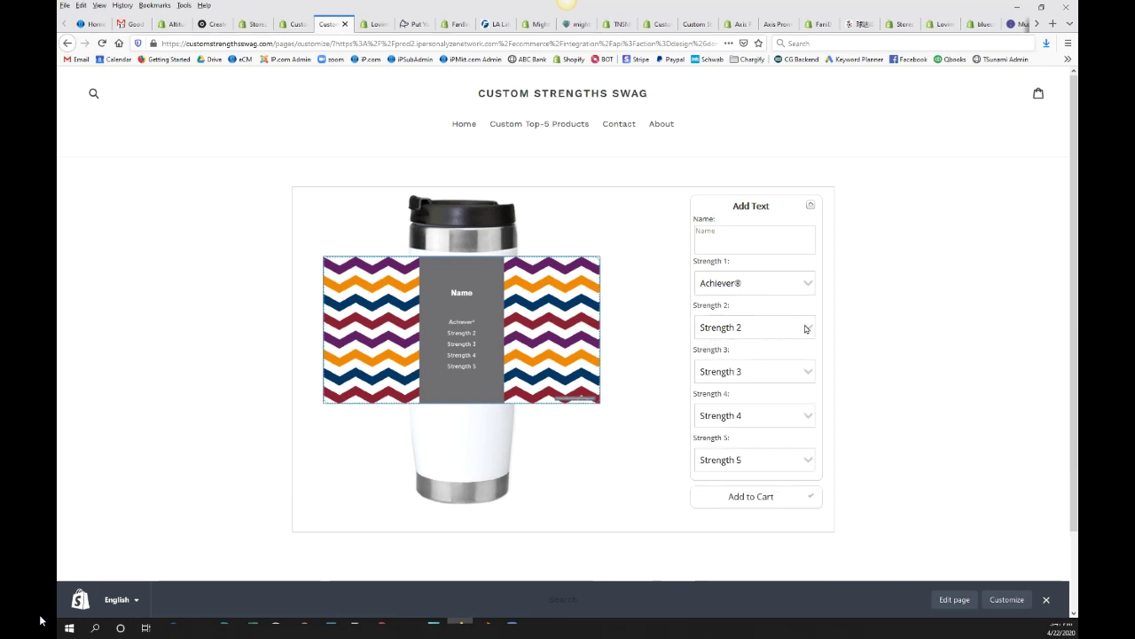
left_click(805, 328)
left_click(752, 391)
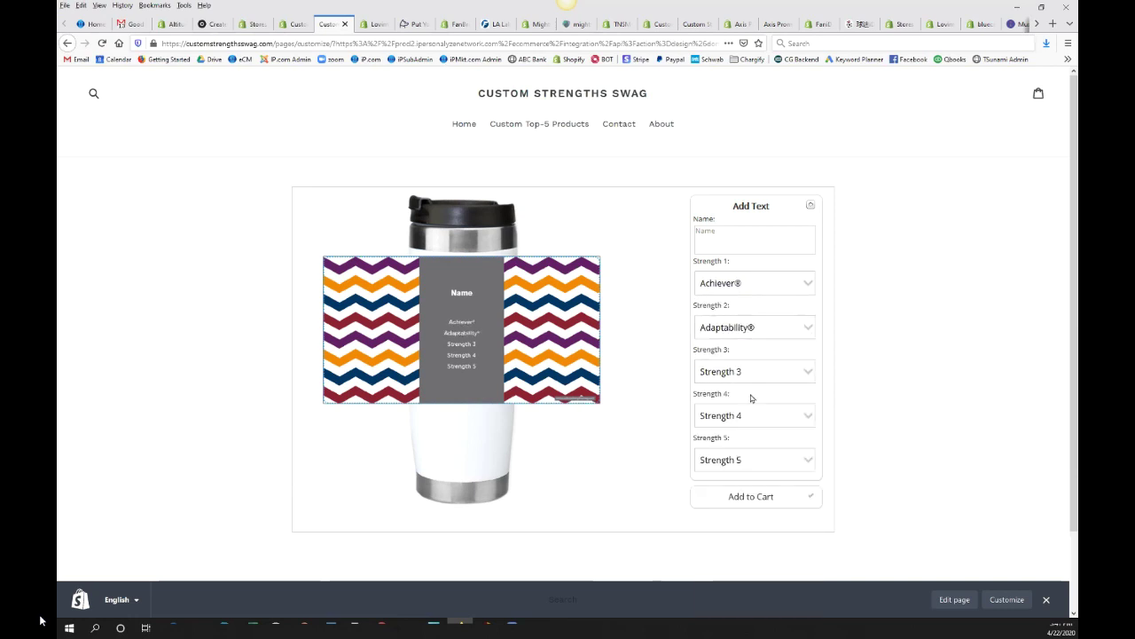
left_click(807, 415)
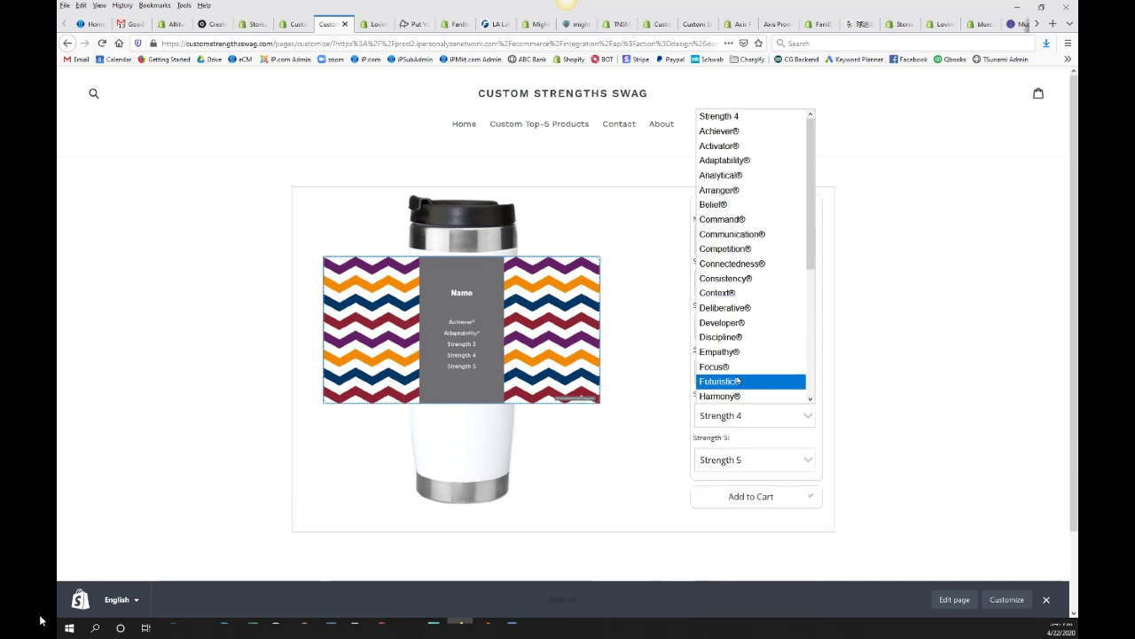
left_click(741, 383)
Change the tumbler's Strength 2 to Command and Strength 5 to Futuristic, and add the tumbler to the cart.
left_click(800, 332)
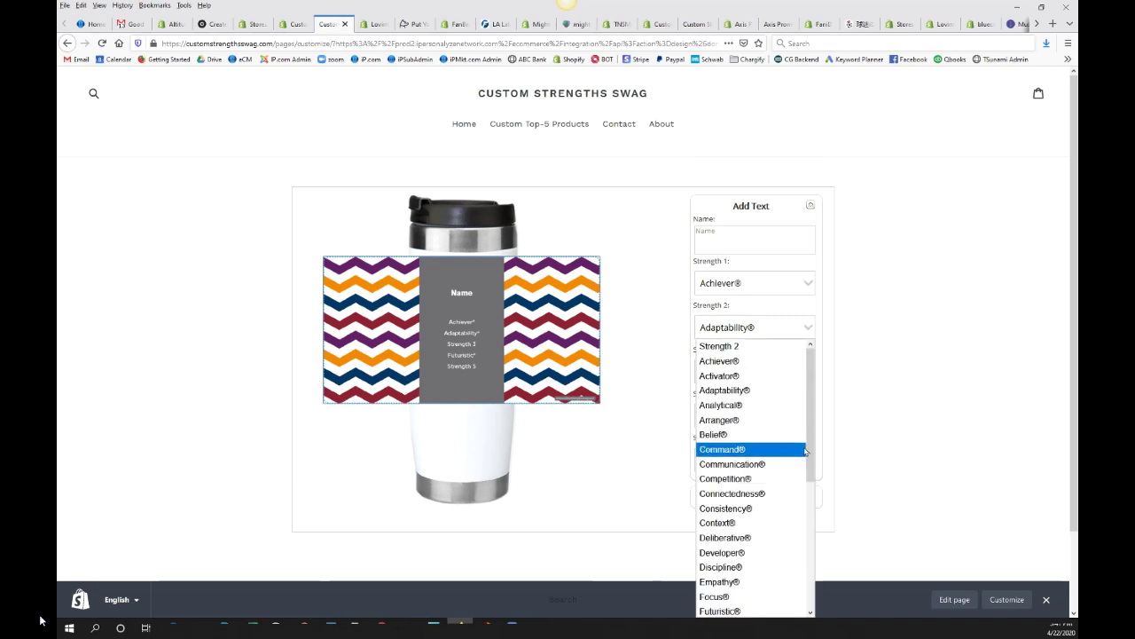
left_click(763, 452)
left_click(797, 463)
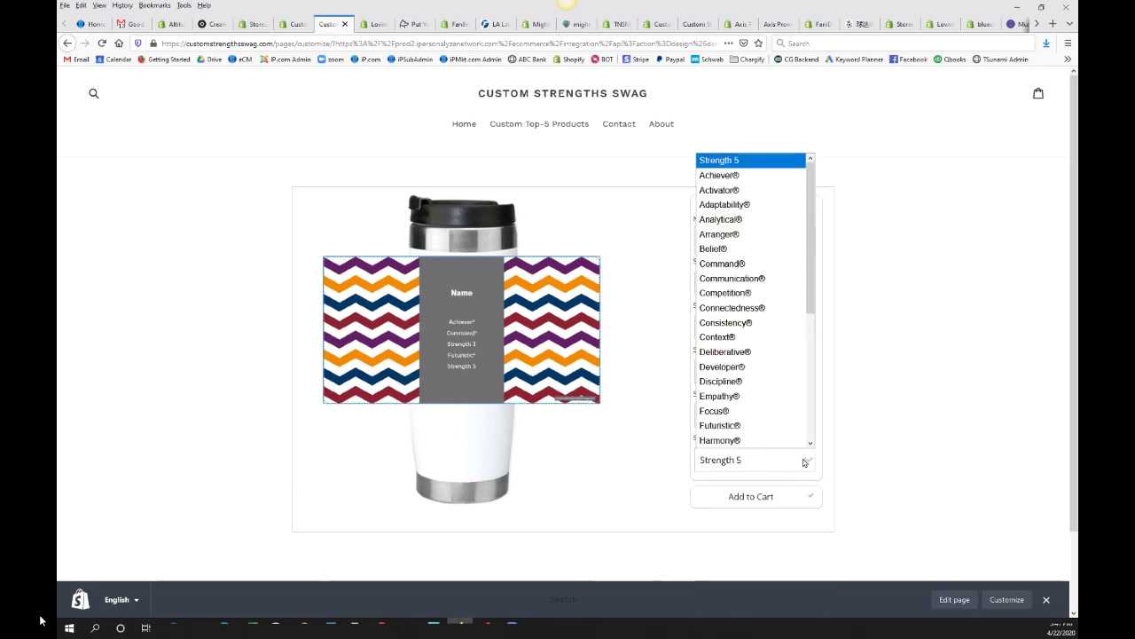
left_click(760, 427)
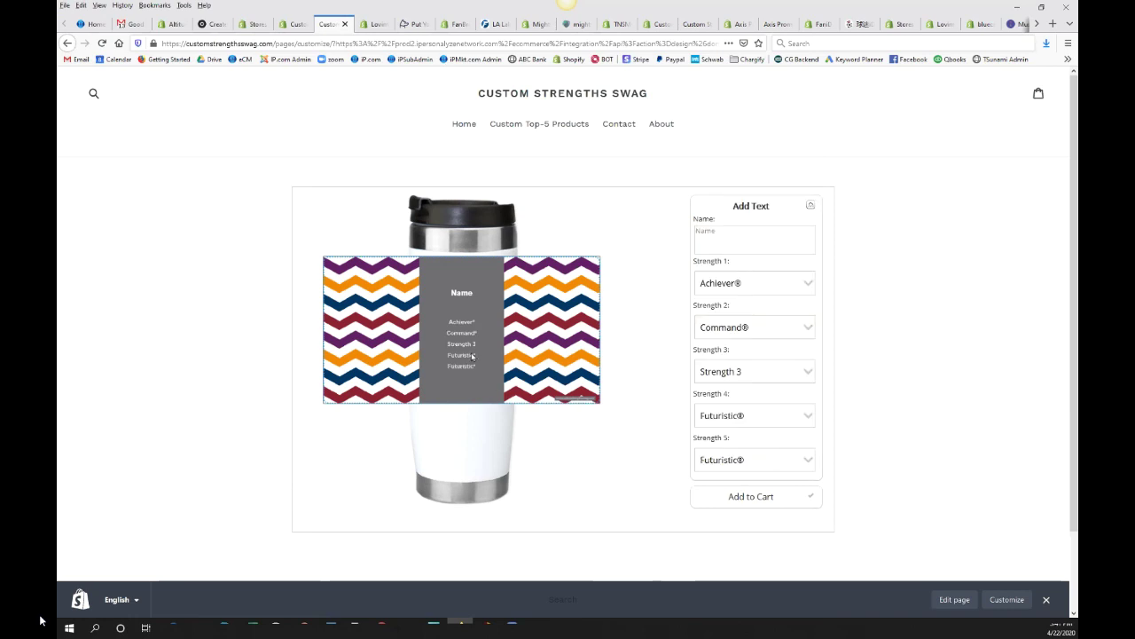
left_click(748, 498)
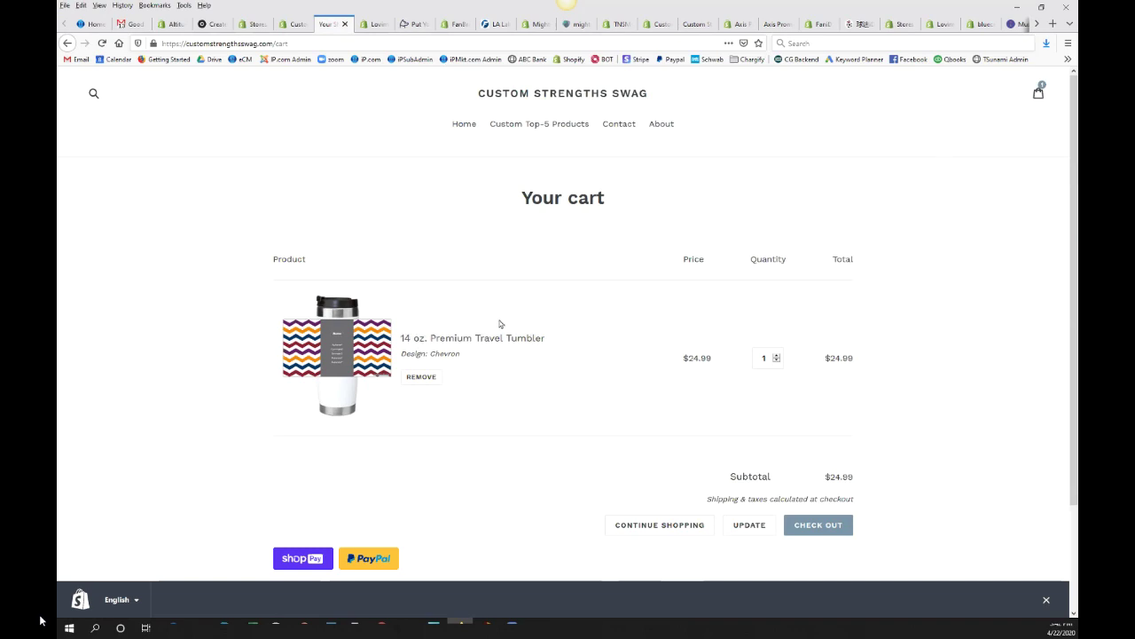
mouse_move(1074, 324)
left_mouse_down()
mouse_move(1076, 366)
mouse_move(1076, 322)
left_mouse_up()
Return to the Shopify Partners store list, log in to the Bluecrate store and view its storefront, dismissing the newsletter offer.
left_click(294, 25)
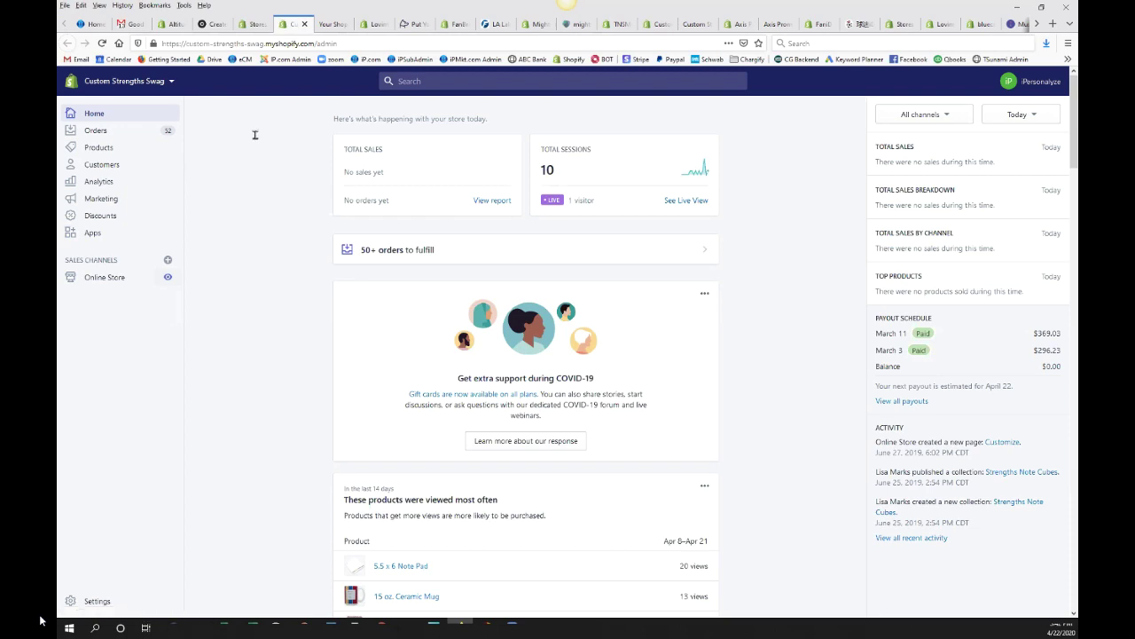
left_click(256, 23)
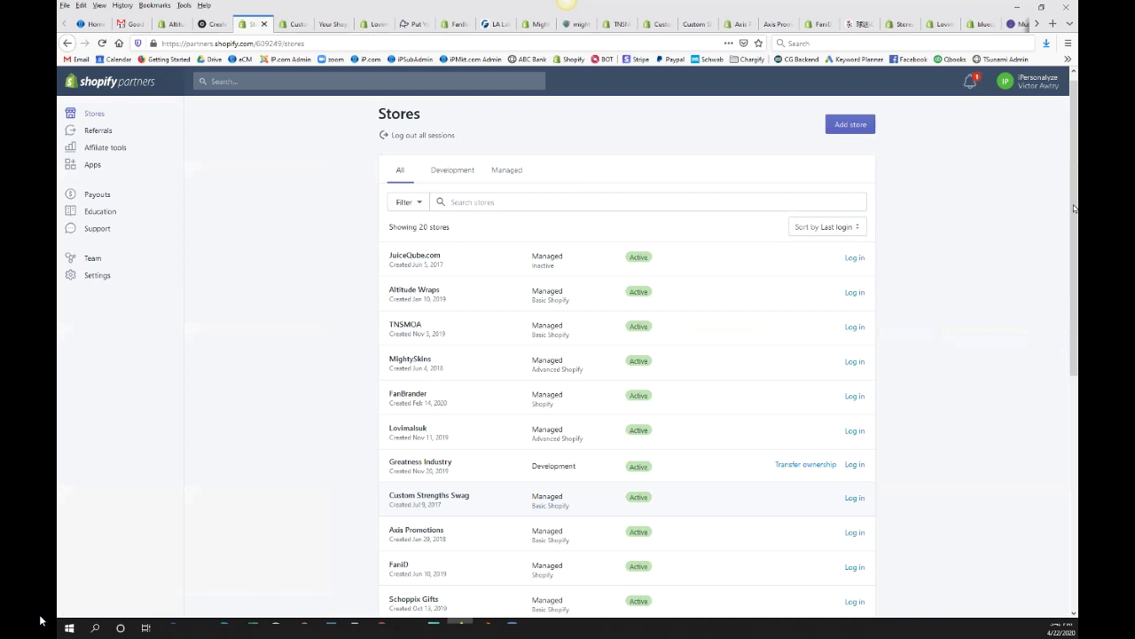
scroll(1073, 230, "down", 1)
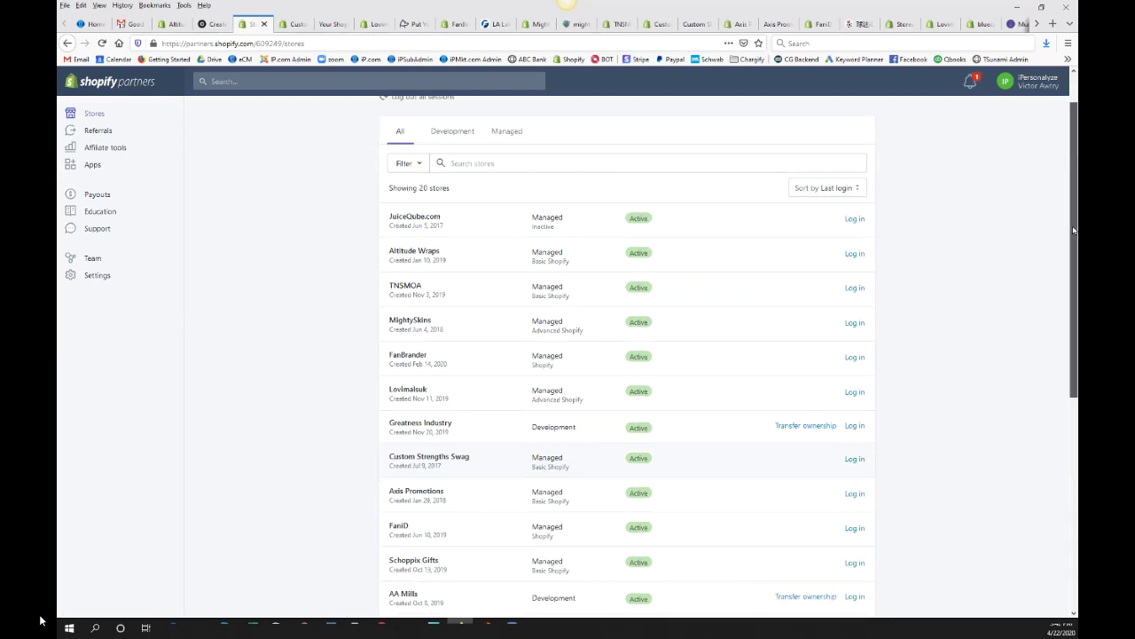
left_click_drag(1073, 231, 1076, 392)
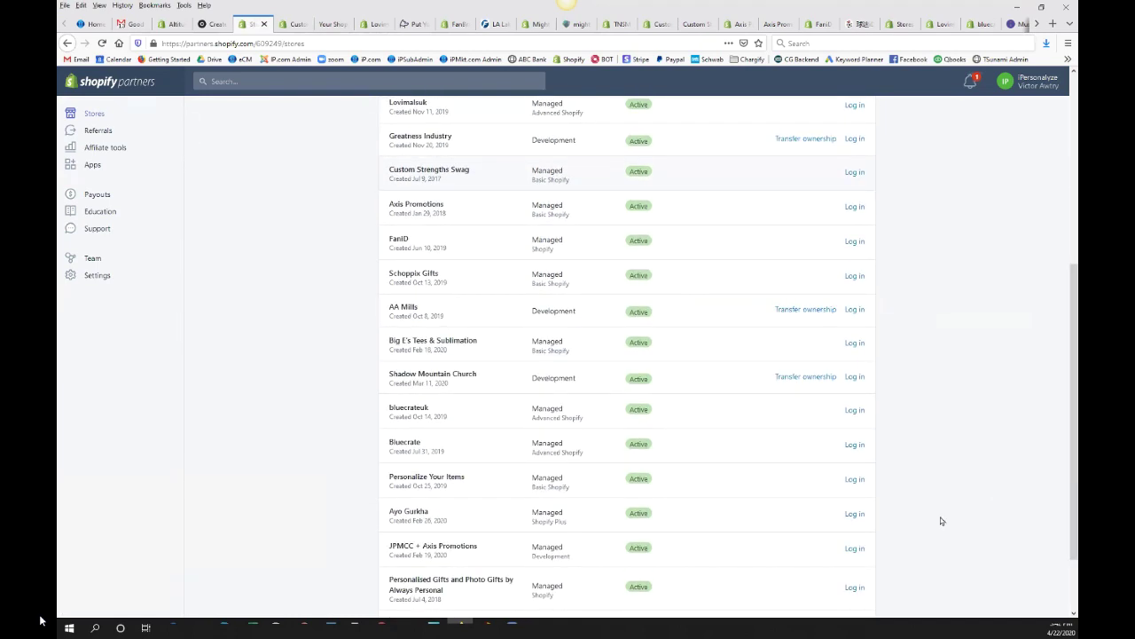
left_click(855, 446)
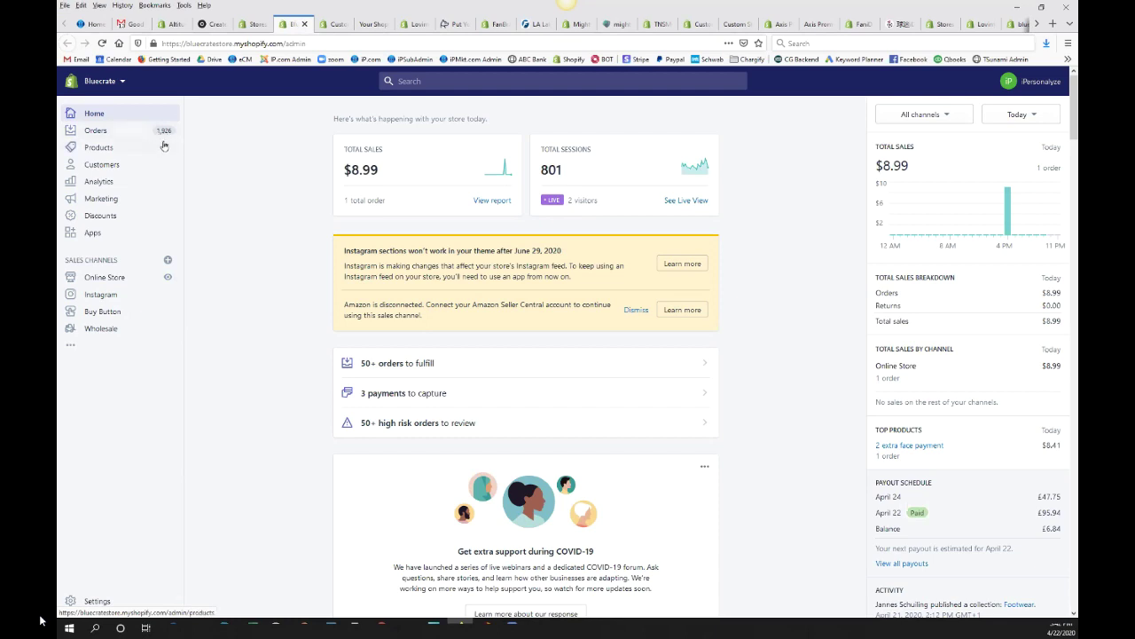
left_click(168, 279)
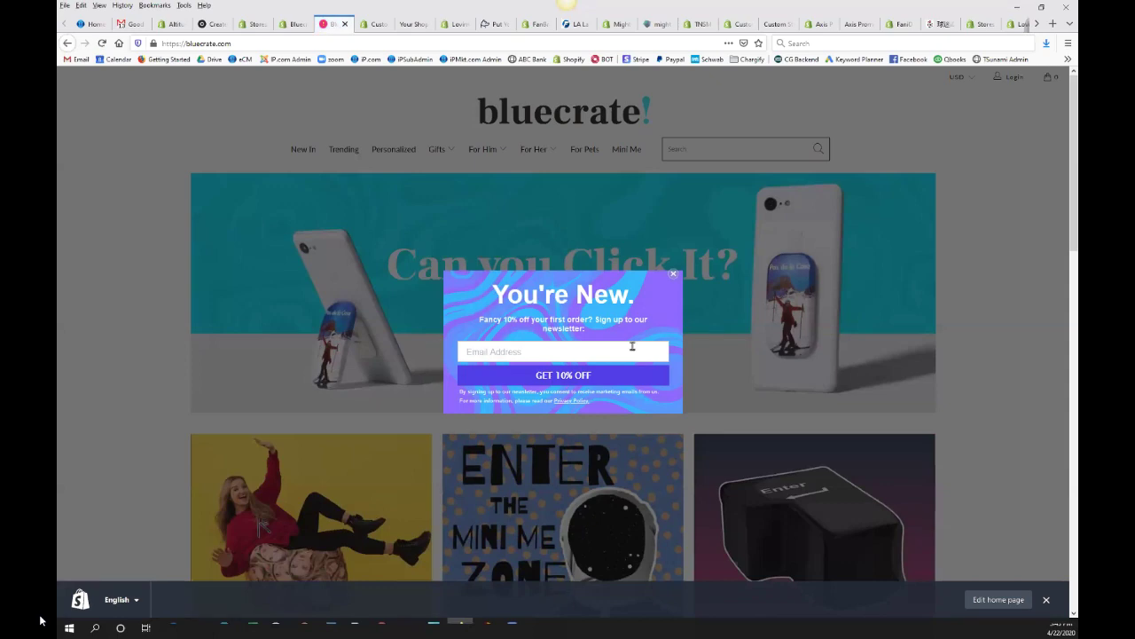
left_click(674, 274)
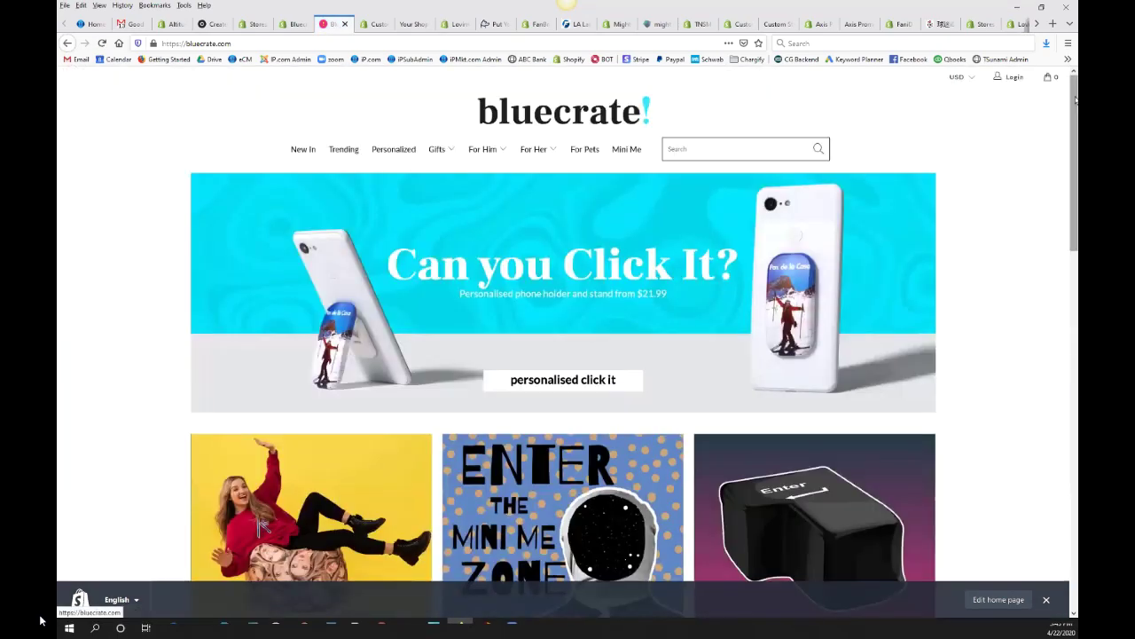
Browse the Bluecrate homepage, open the Donut Cushion from the This Just In products and select its Sprinkles style.
left_click_drag(1076, 142, 1076, 212)
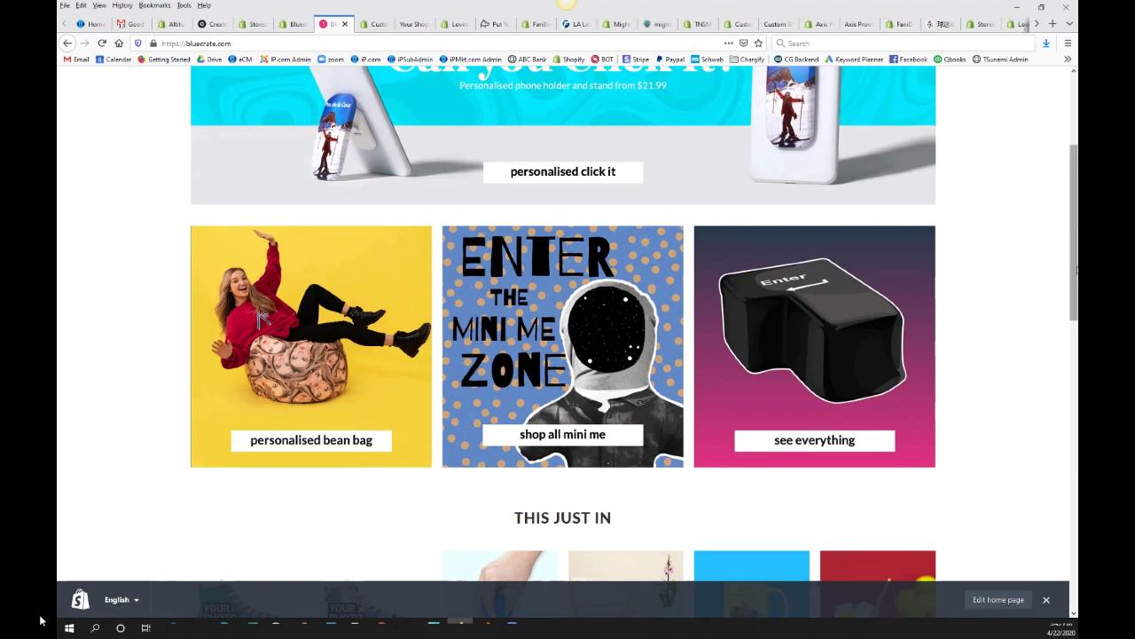
scroll(1076, 269, "down", 3)
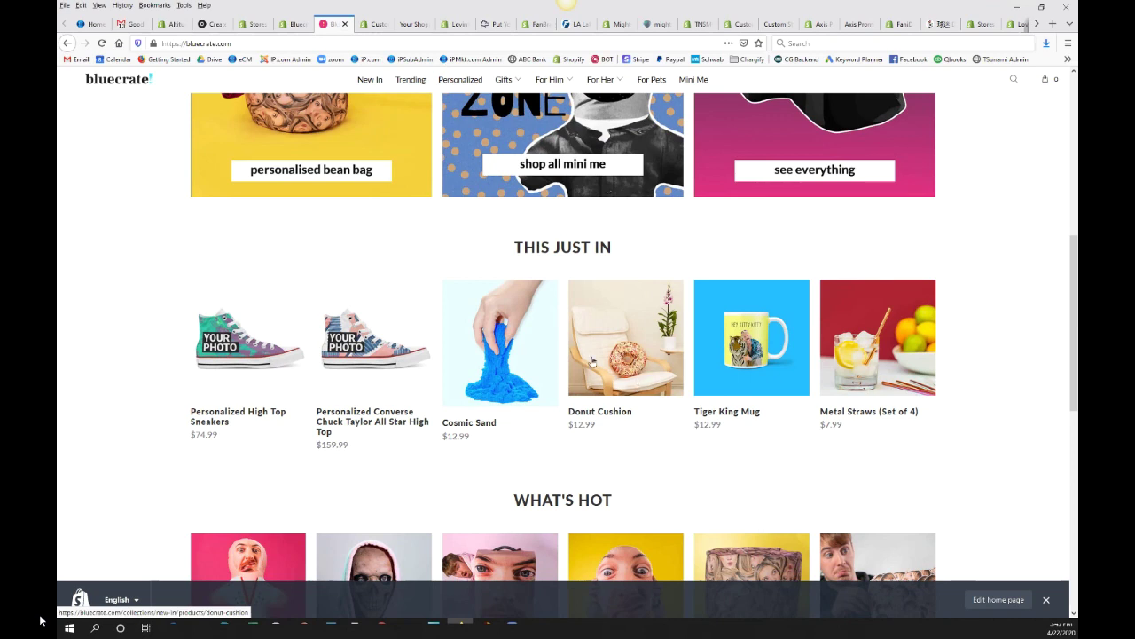
left_click(621, 368)
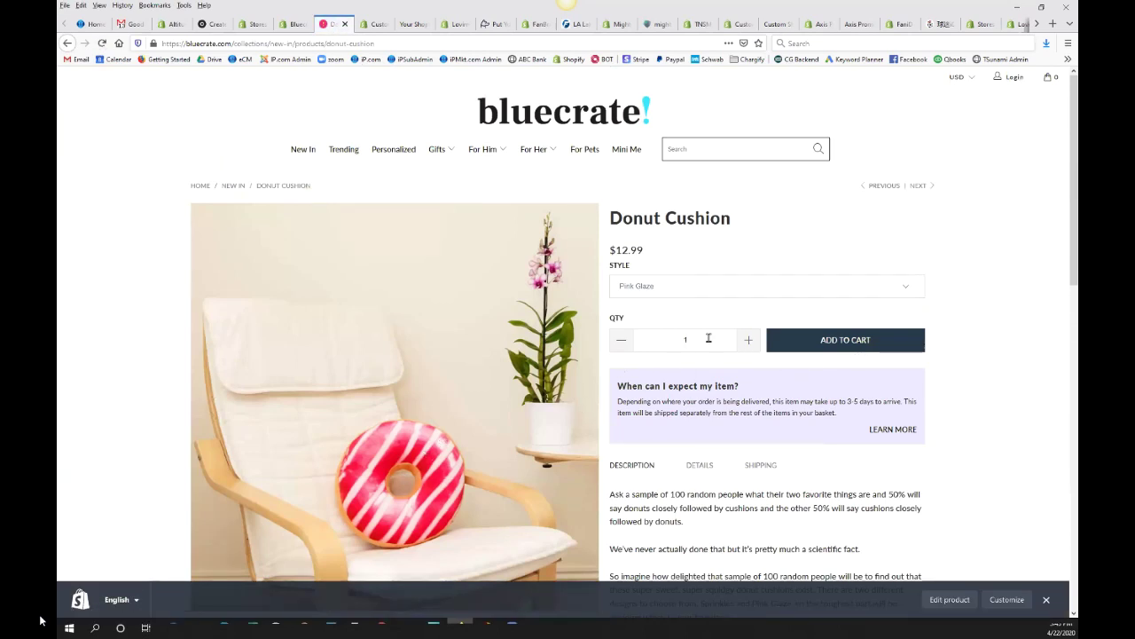
left_click(905, 288)
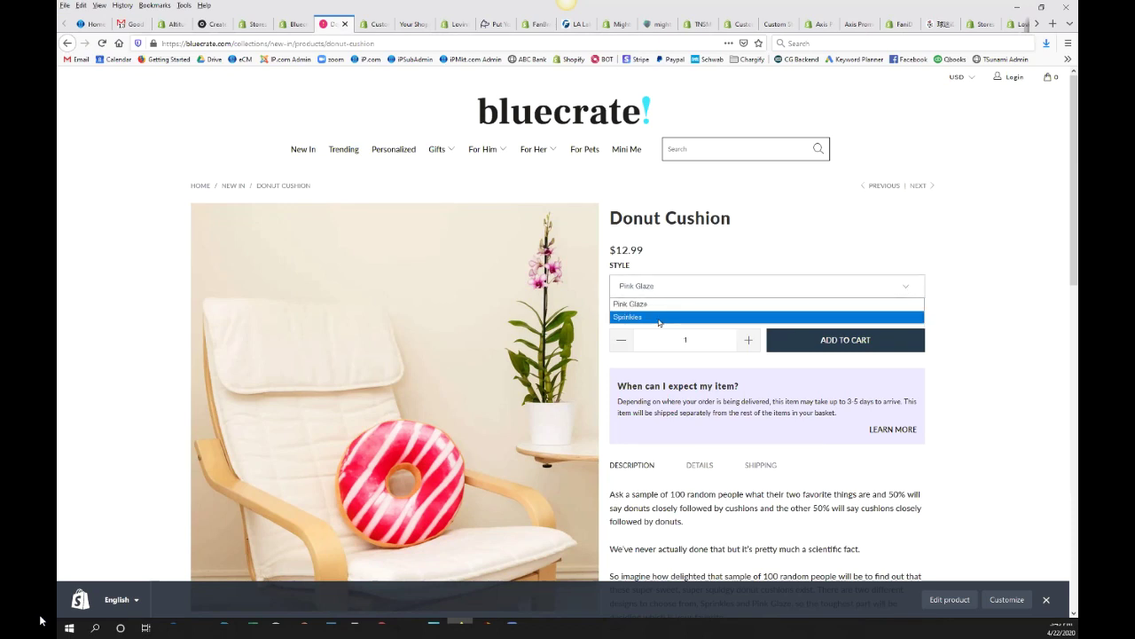
left_click(664, 317)
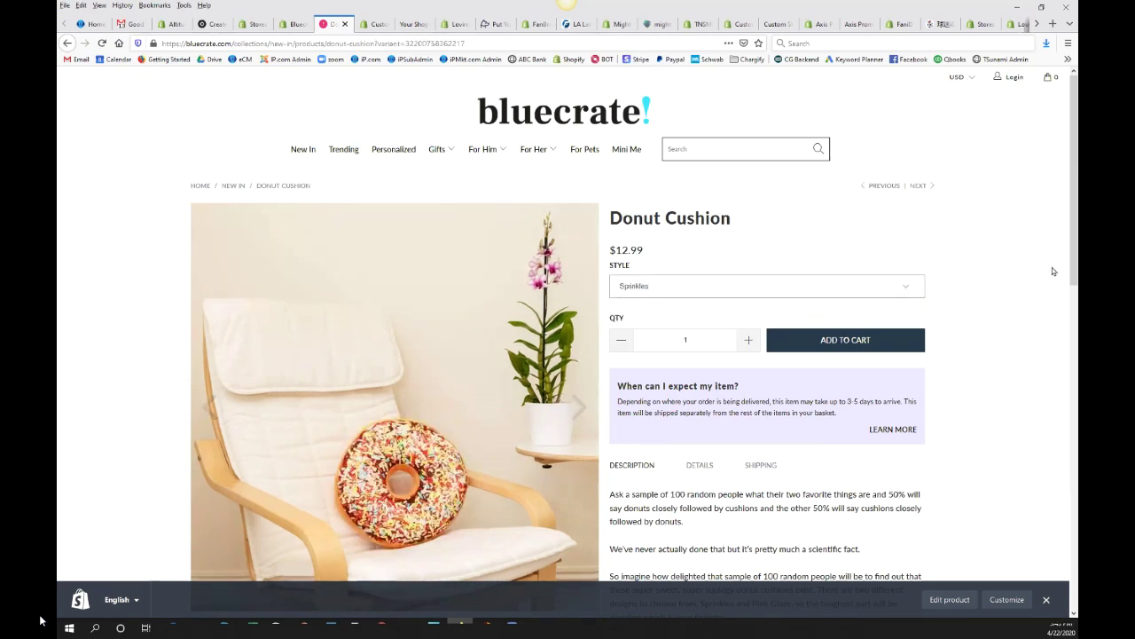
scroll(1070, 311, "down", 2)
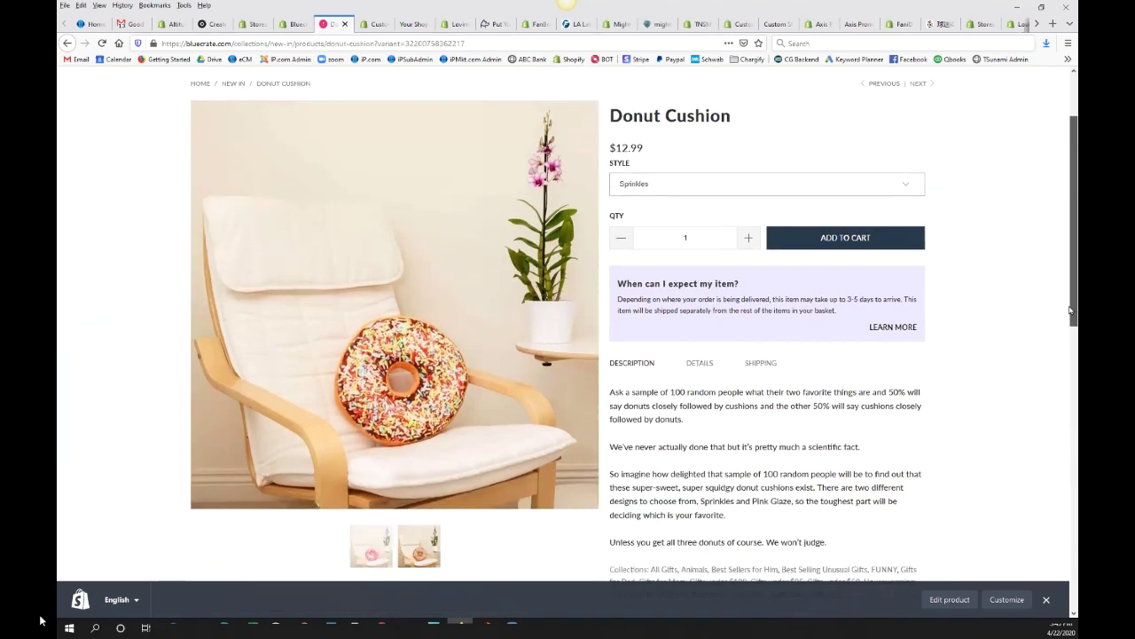
scroll(1073, 312, "up", 1)
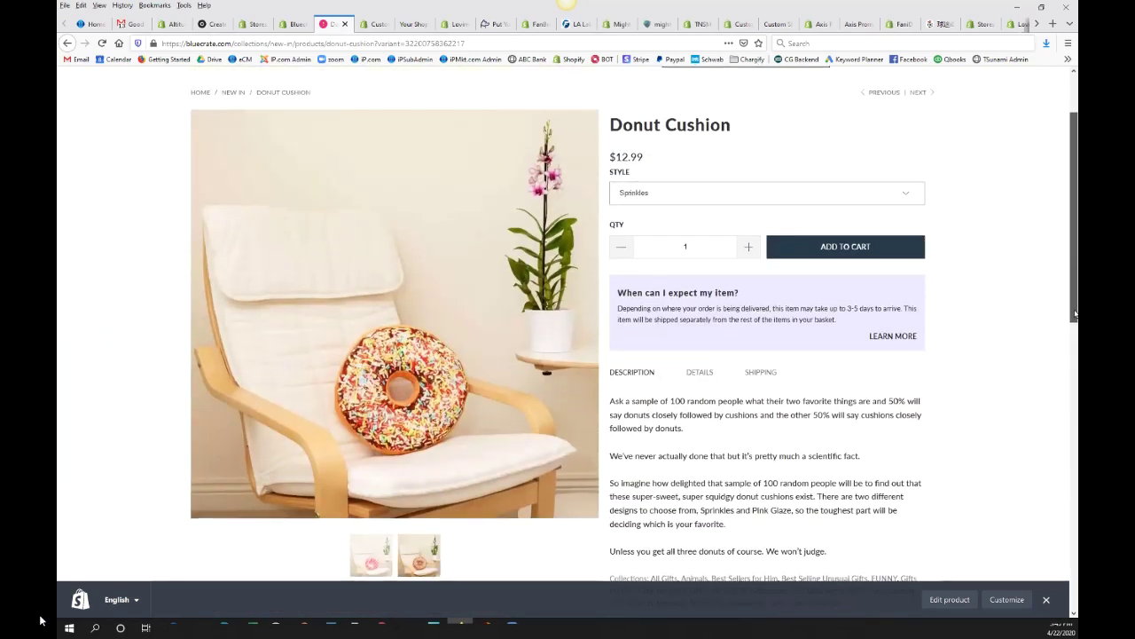
left_click_drag(1075, 312, 1075, 306)
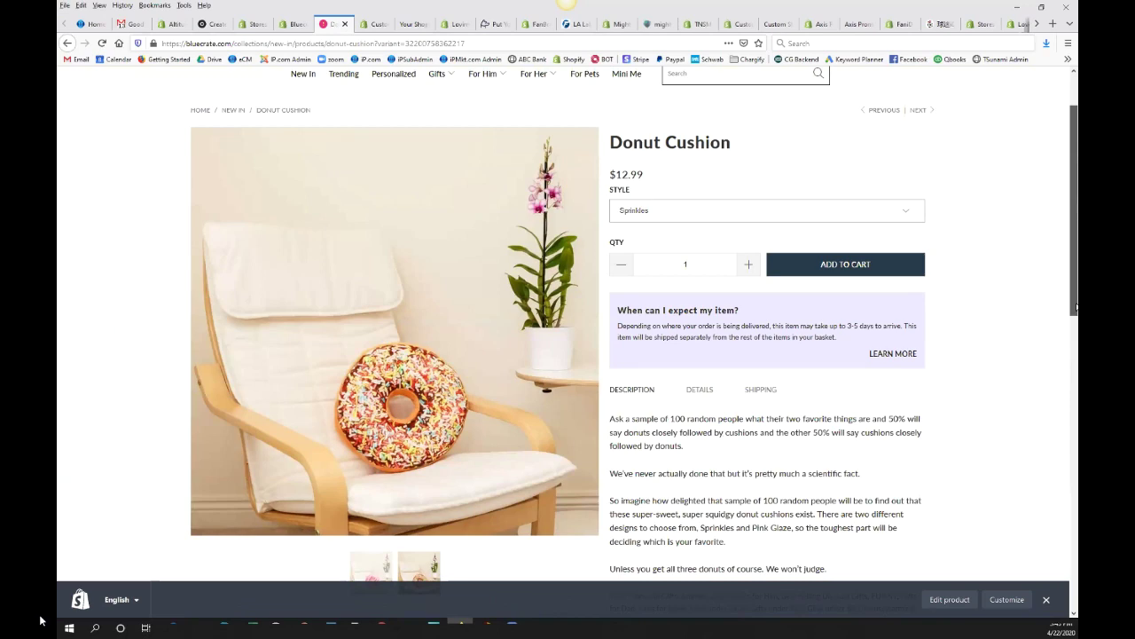
scroll(526, 124, "up", 2)
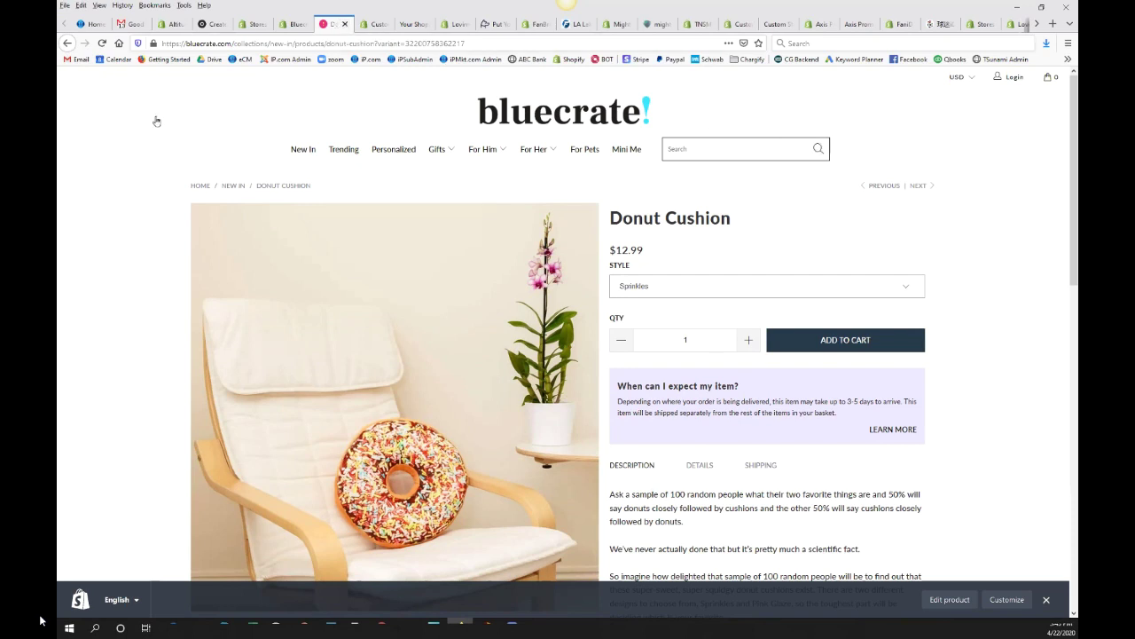
Return to the Shopify Partners store list, log in to the Personalize Your Items store and view its online storefront.
left_click(346, 25)
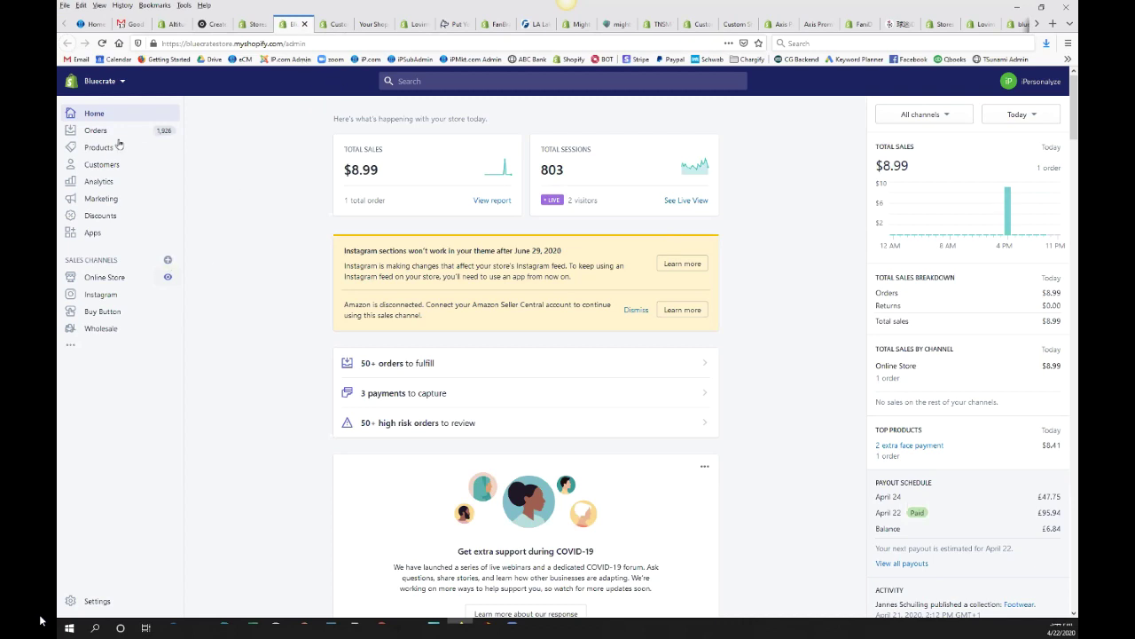
left_click(257, 26)
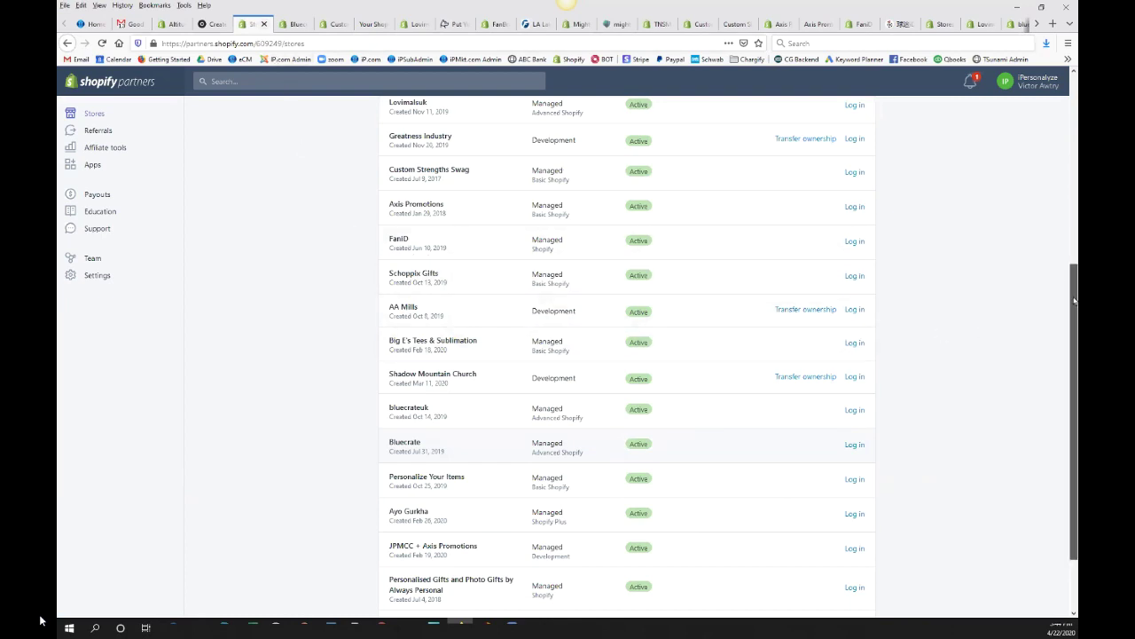
left_click_drag(1074, 299, 1074, 354)
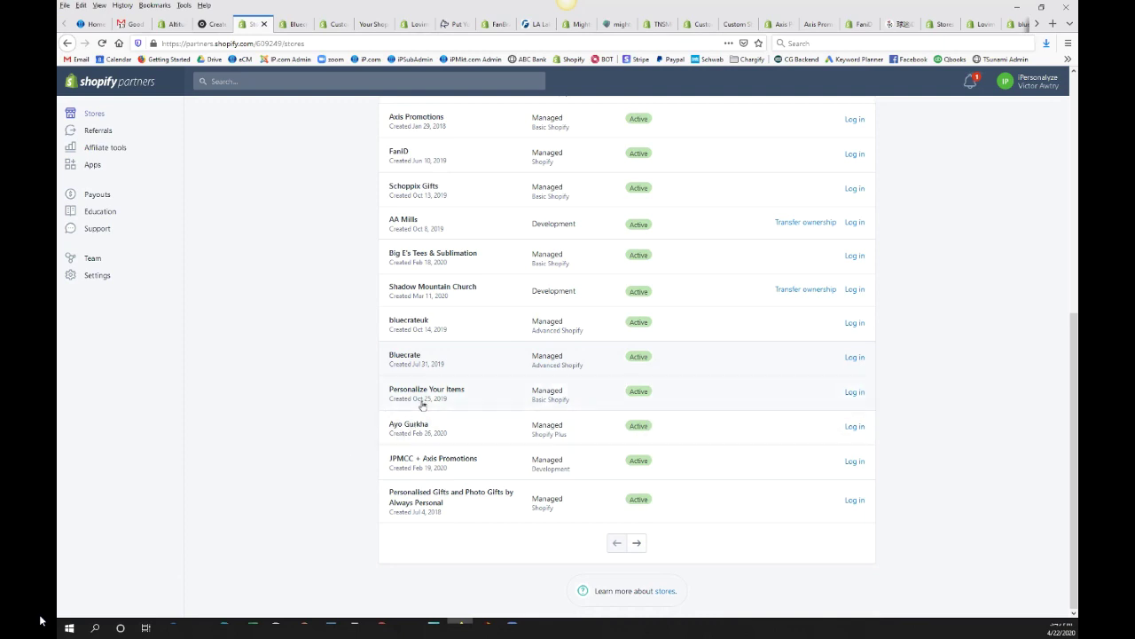
left_click(857, 394)
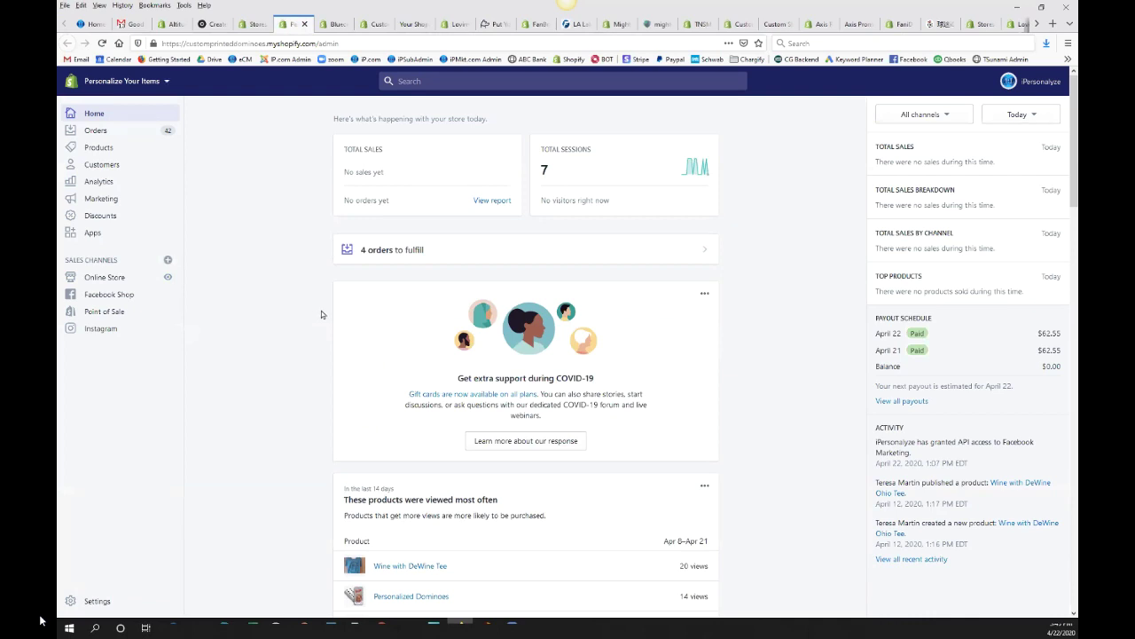
left_click(168, 278)
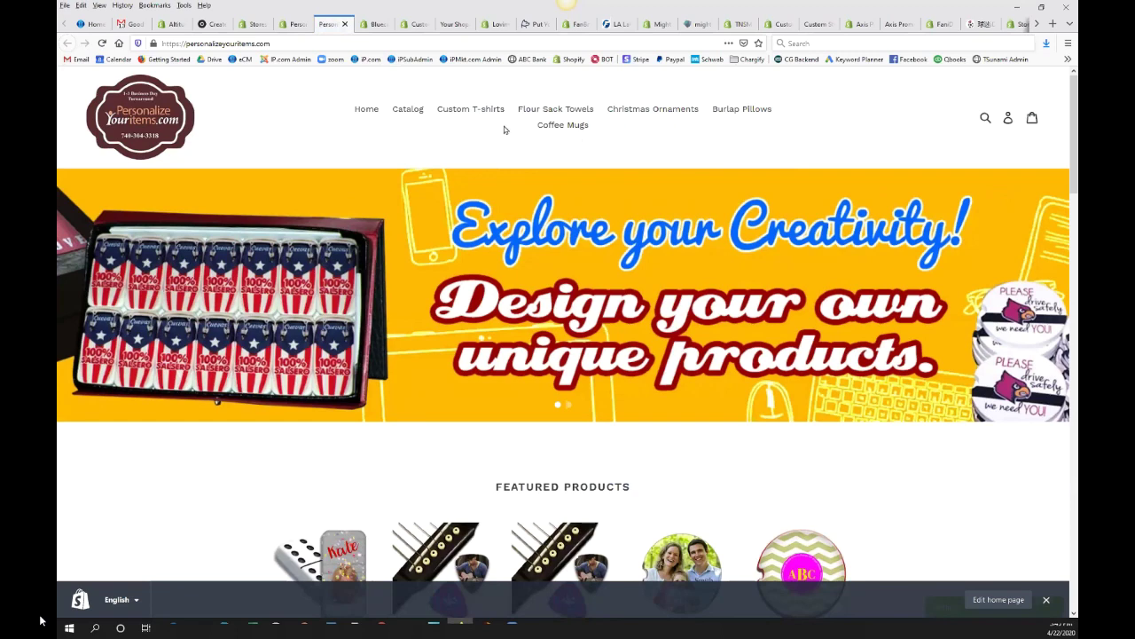
Look through the Featured Products and Featured Collections on the Personalize Your Items homepage.
left_click_drag(1074, 158, 1075, 213)
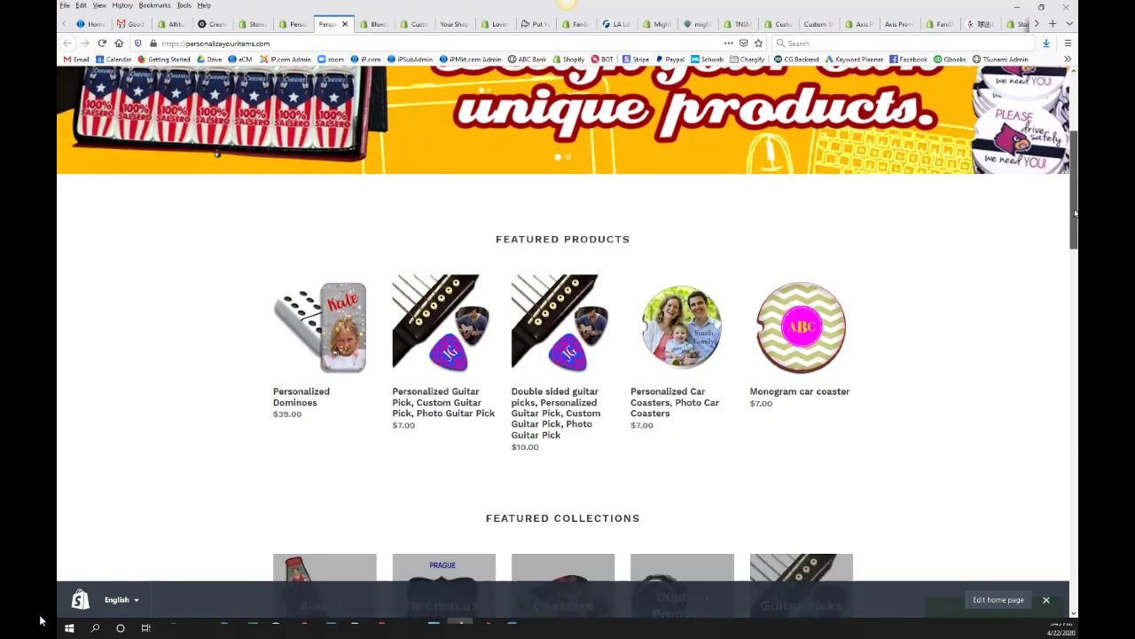
scroll(567, 337, "down", 1)
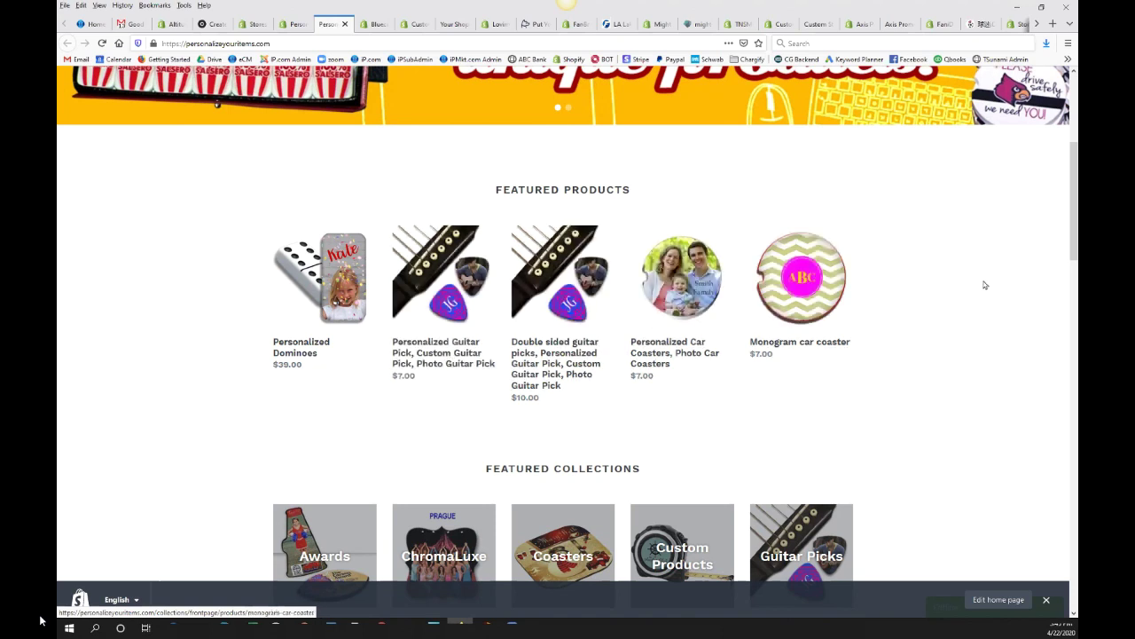
scroll(1057, 252, "down", 1)
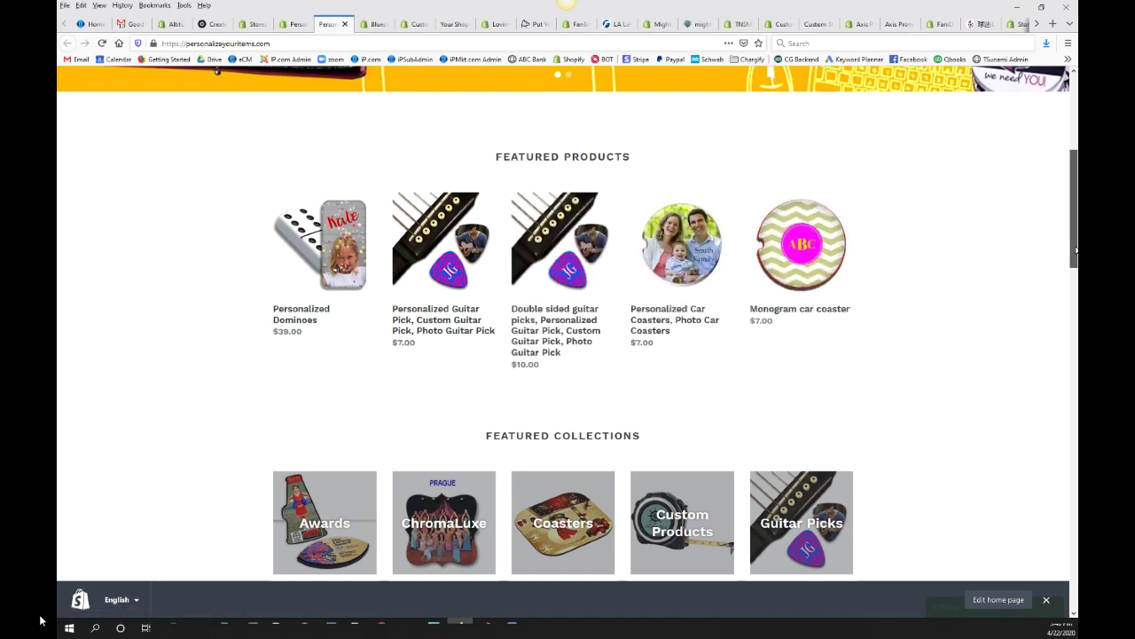
left_click_drag(1075, 251, 1076, 263)
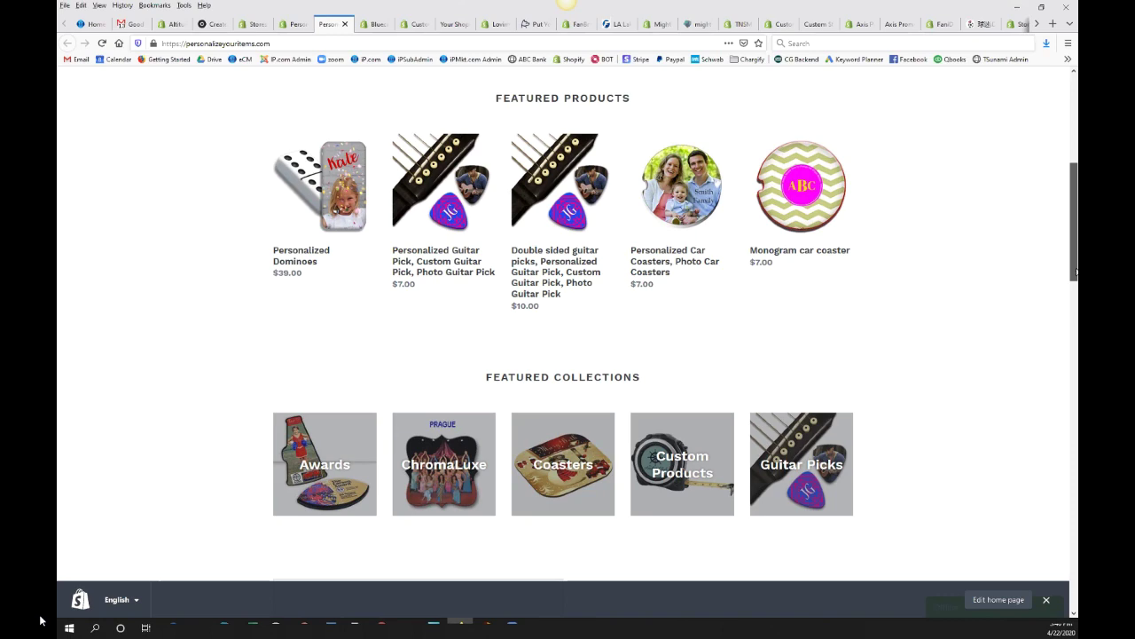
mouse_move(1076, 271)
left_mouse_down()
mouse_move(1074, 344)
mouse_move(1067, 284)
left_mouse_up()
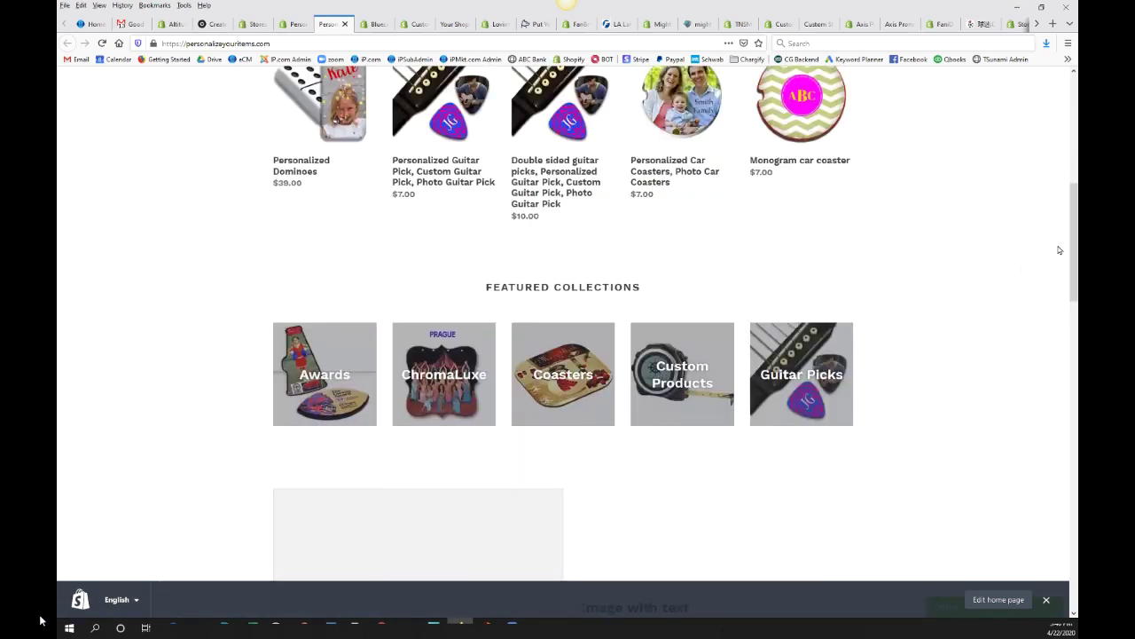
scroll(306, 177, "up", 8)
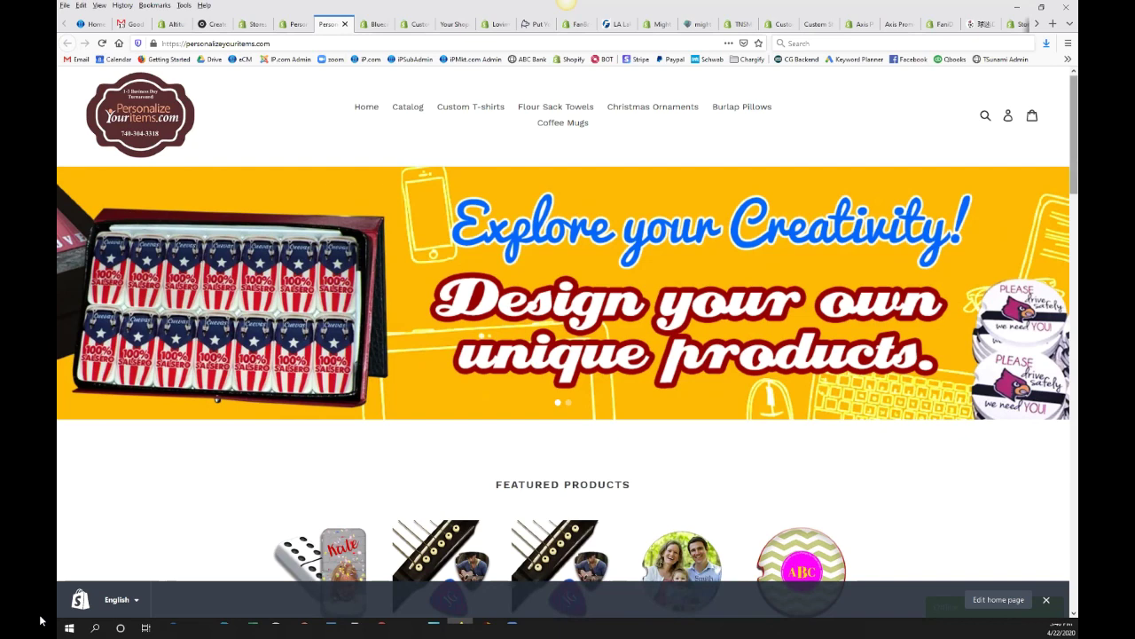
Open the single-sided Personalized Guitar Pick from the featured products, set its quantity to 3 and start personalizing it.
scroll(740, 337, "down", 3)
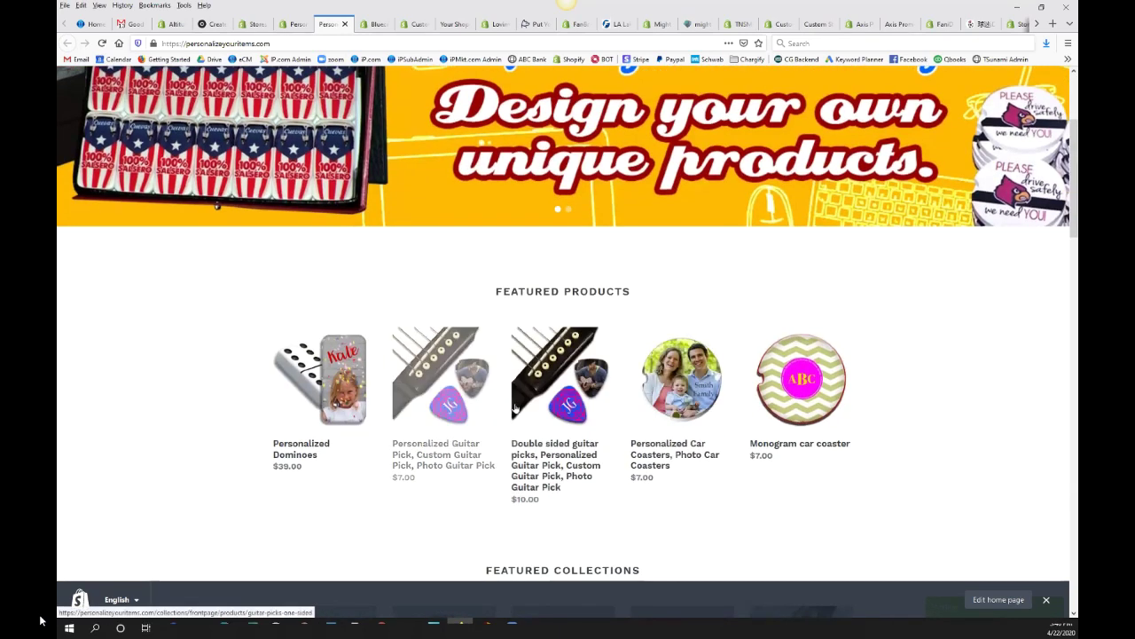
left_click(458, 405)
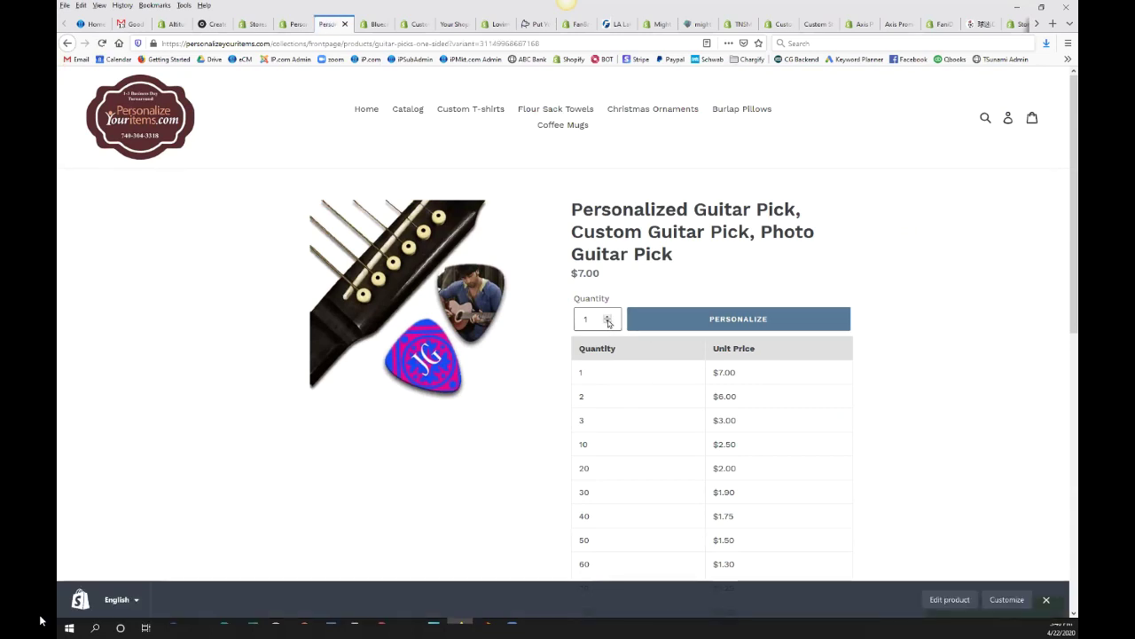
left_click(609, 318)
left_click(609, 318)
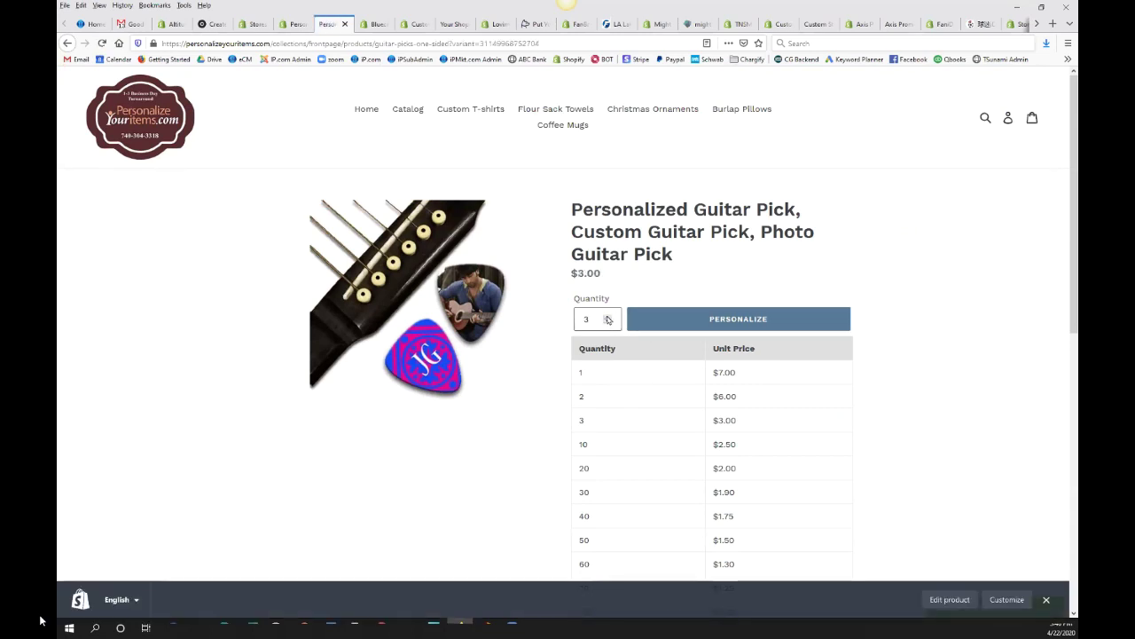
left_click(670, 326)
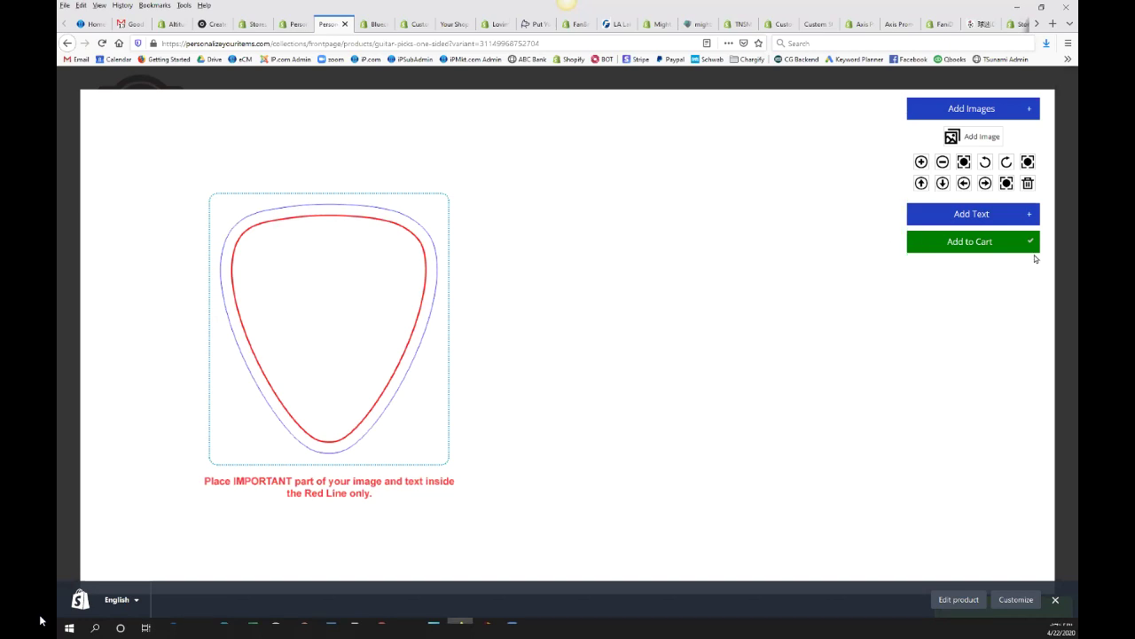
Add the image IMAG0192-1 (3).jpg from the computer's Pictures folder to the guitar pick.
left_click(962, 140)
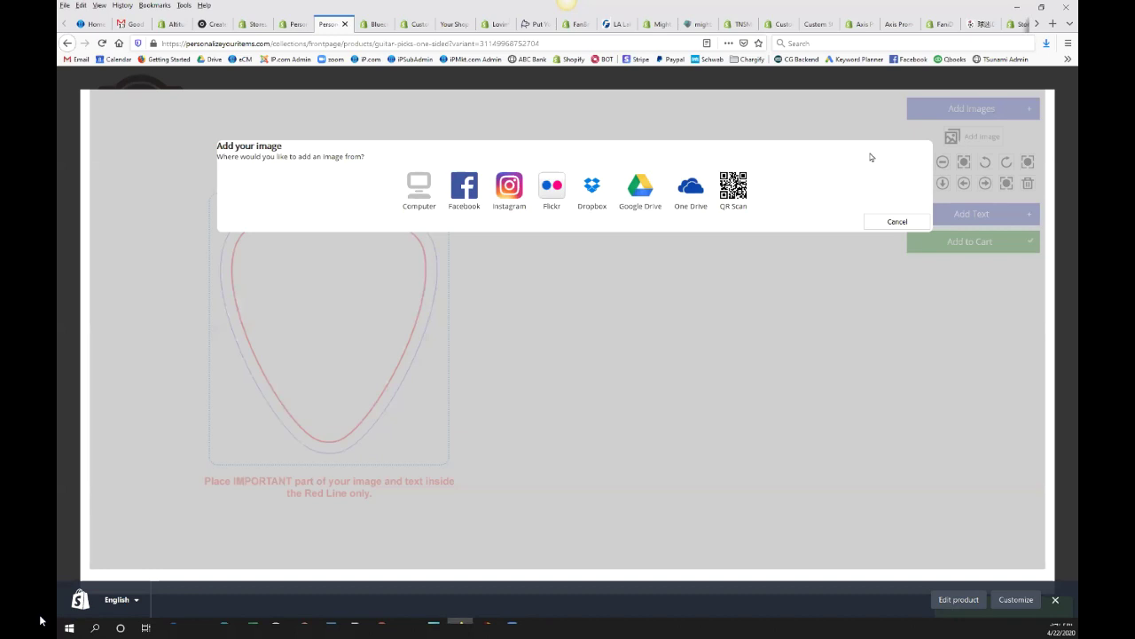
left_click(430, 190)
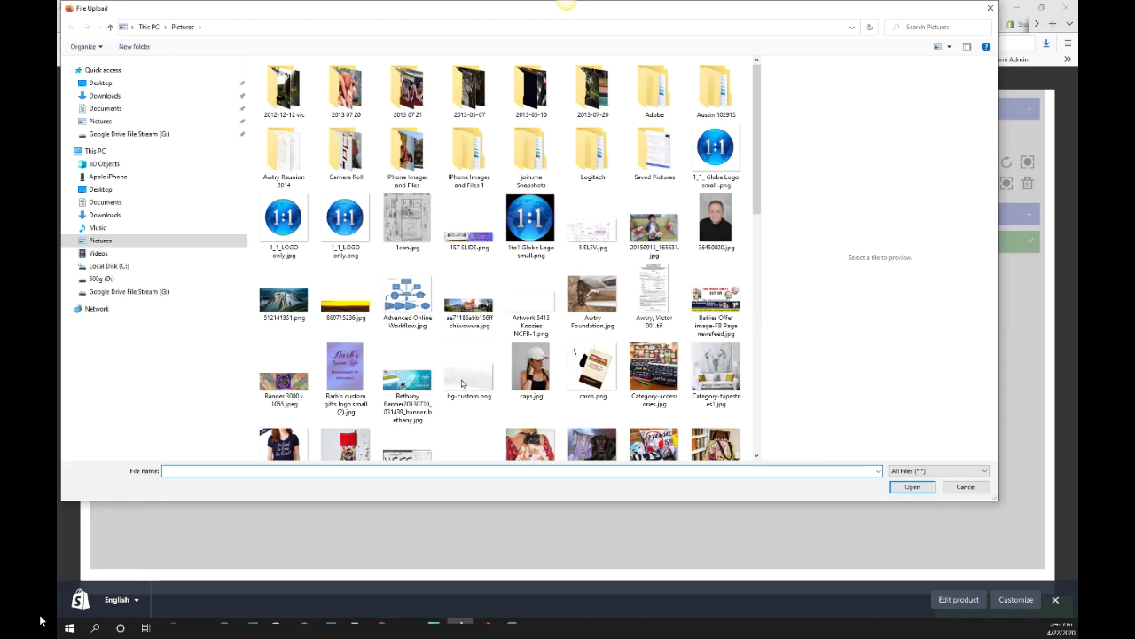
left_click_drag(757, 215, 757, 338)
left_click(654, 236)
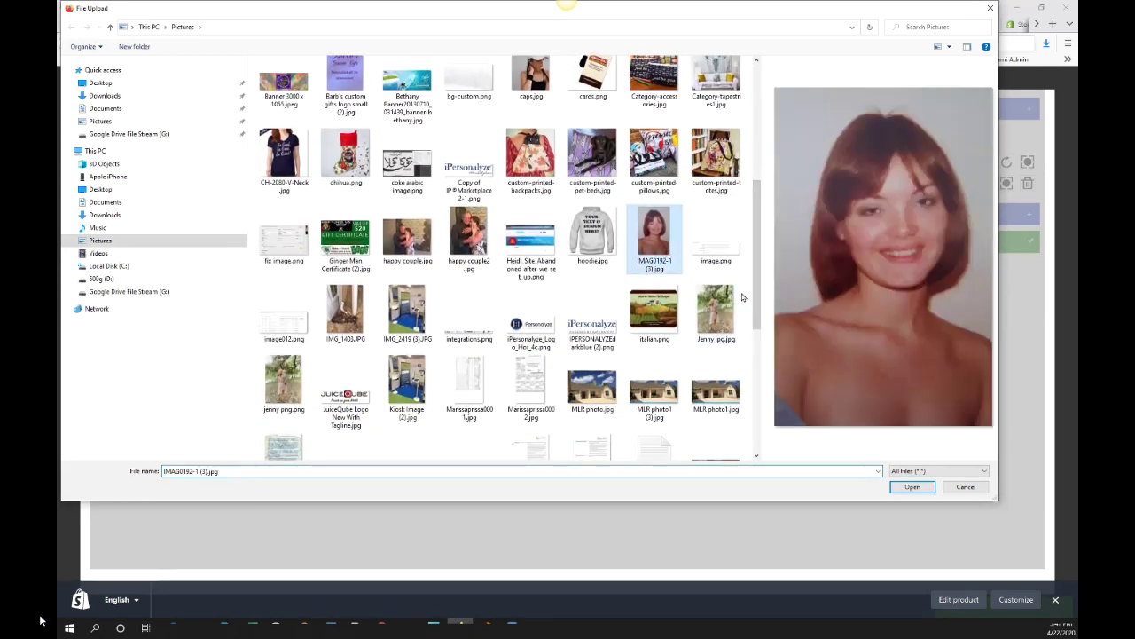
left_click(913, 486)
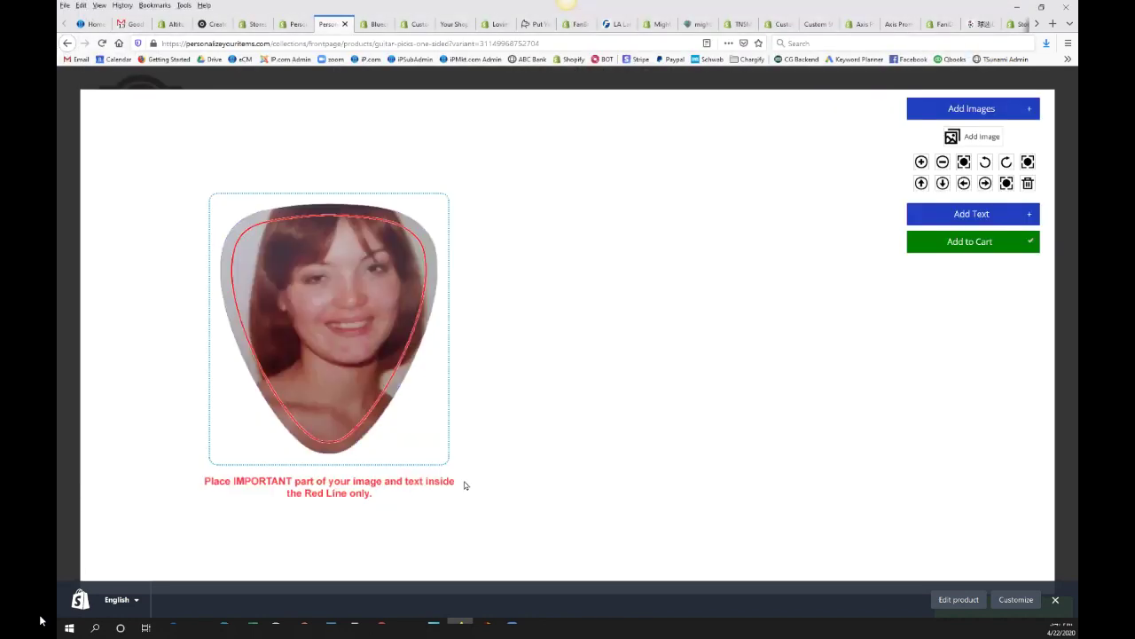
Move the photo down within the guitar pick outline and scale it down in several increments.
left_click(387, 414)
left_click_drag(340, 354, 330, 402)
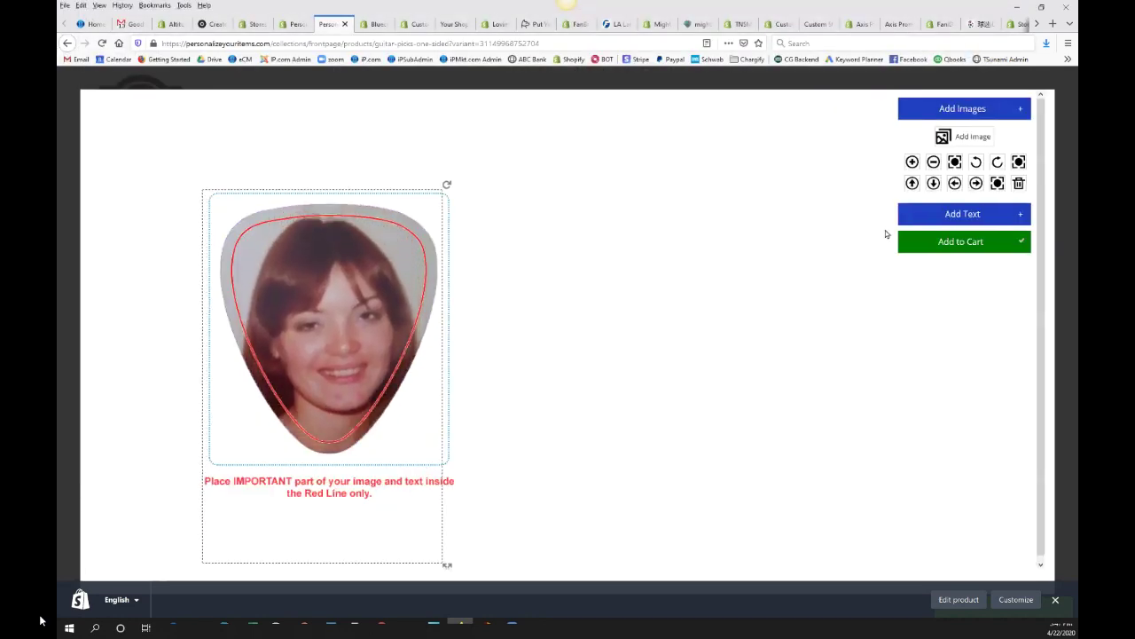
left_click(932, 166)
left_click(933, 166)
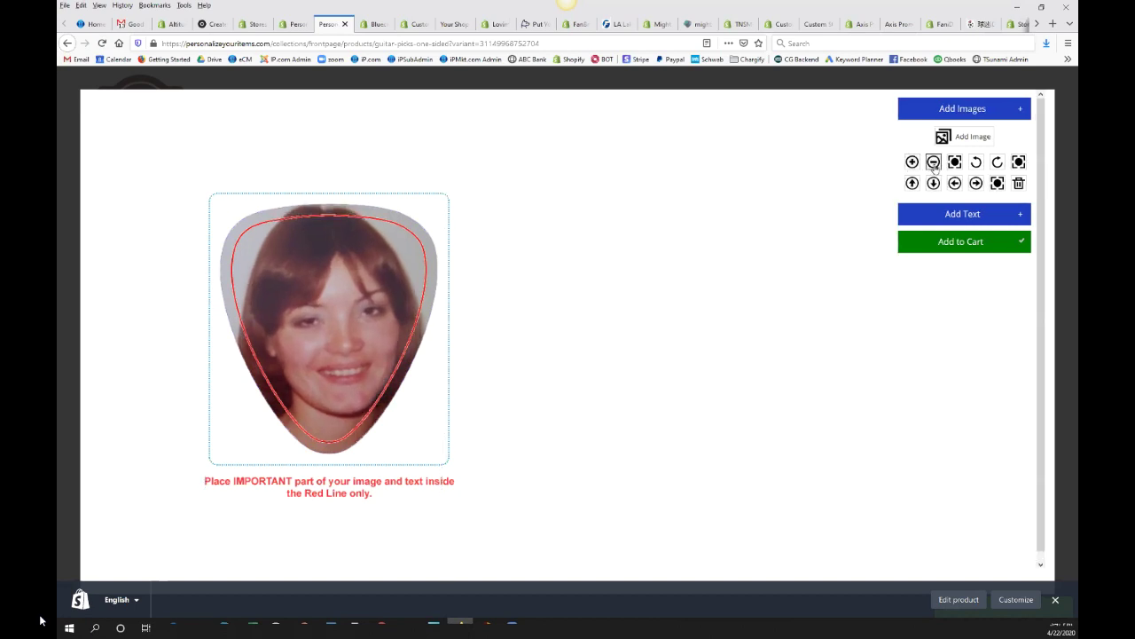
left_click(934, 167)
left_click(934, 168)
left_click(935, 169)
left_click(936, 168)
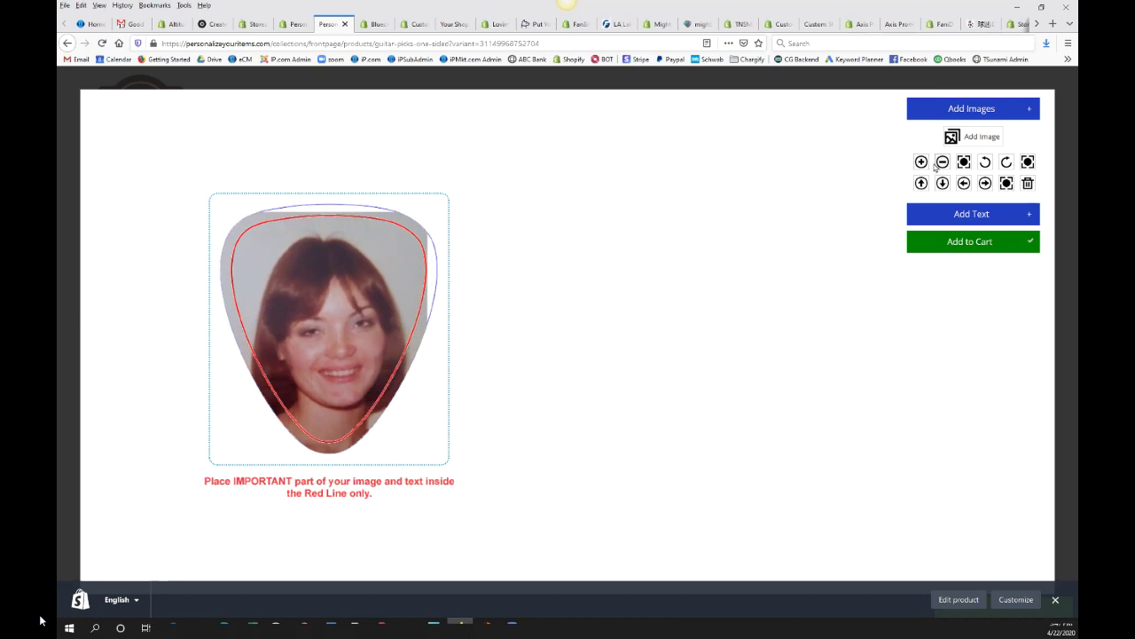
Enlarge the photo and shift it slightly lower so the face fills the area inside the pick's red line.
left_click(921, 161)
left_click(921, 161)
left_click(921, 162)
left_click(920, 162)
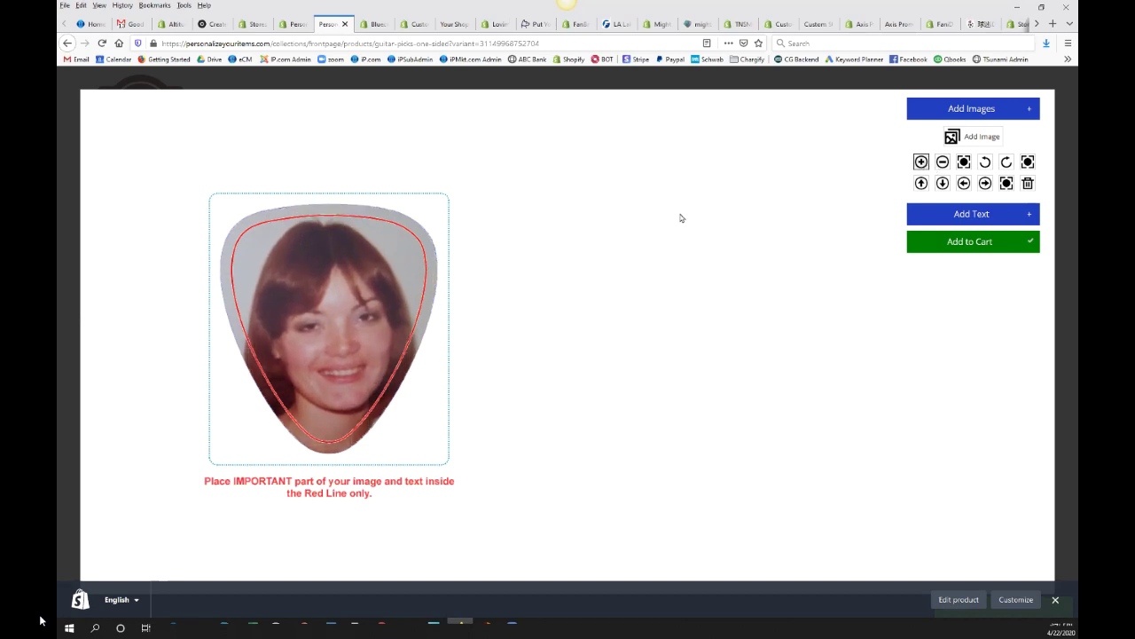
left_click(390, 282)
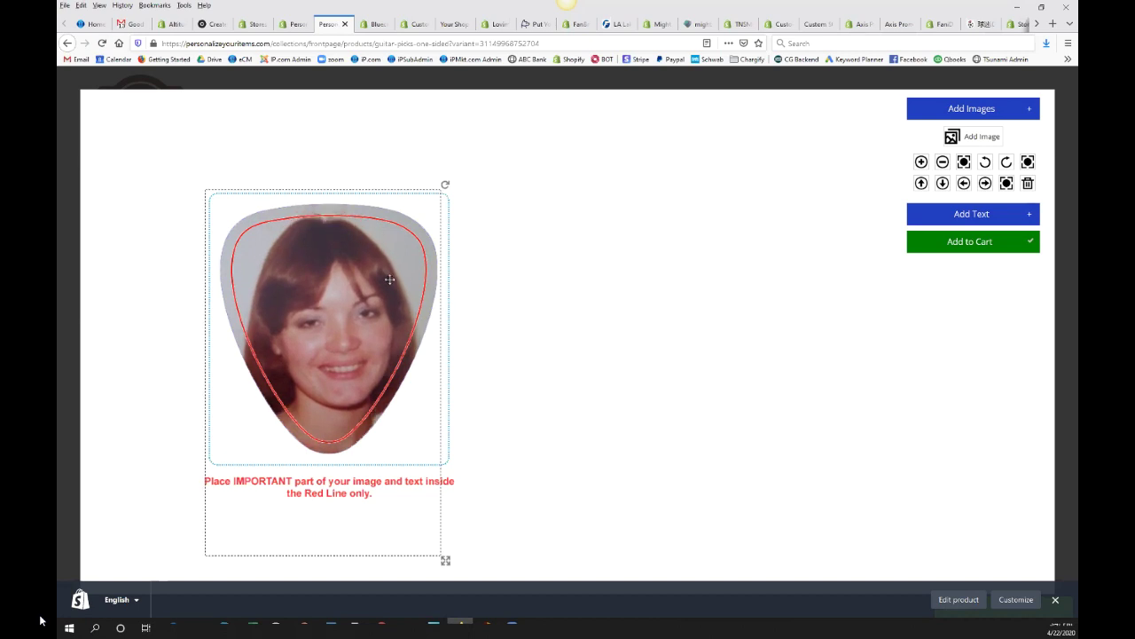
left_click_drag(391, 279, 404, 289)
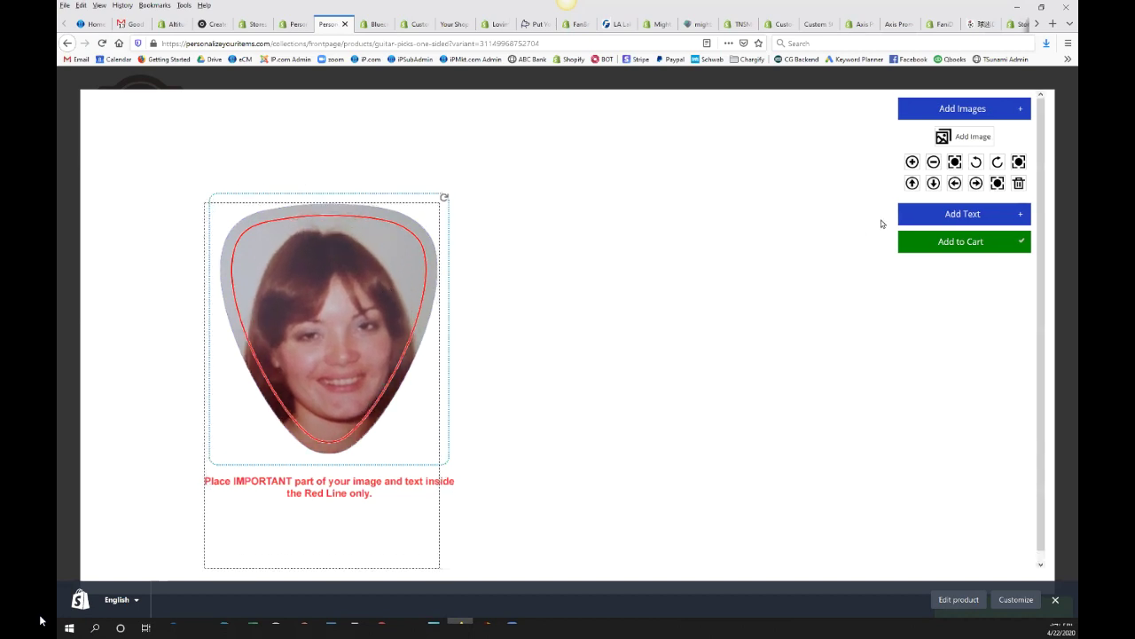
left_click(912, 161)
left_click(912, 161)
left_click(913, 161)
left_click(913, 161)
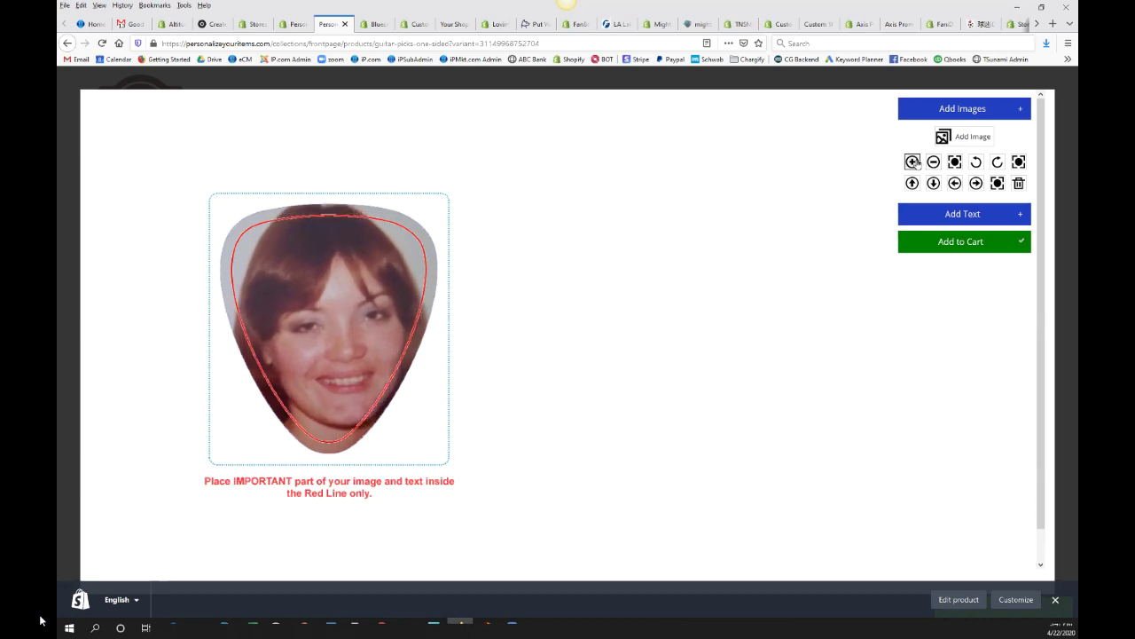
Reposition the photo on the guitar pick in small moves, ending slightly higher with the face centred inside the red line.
right_click(912, 161)
key("Escape")
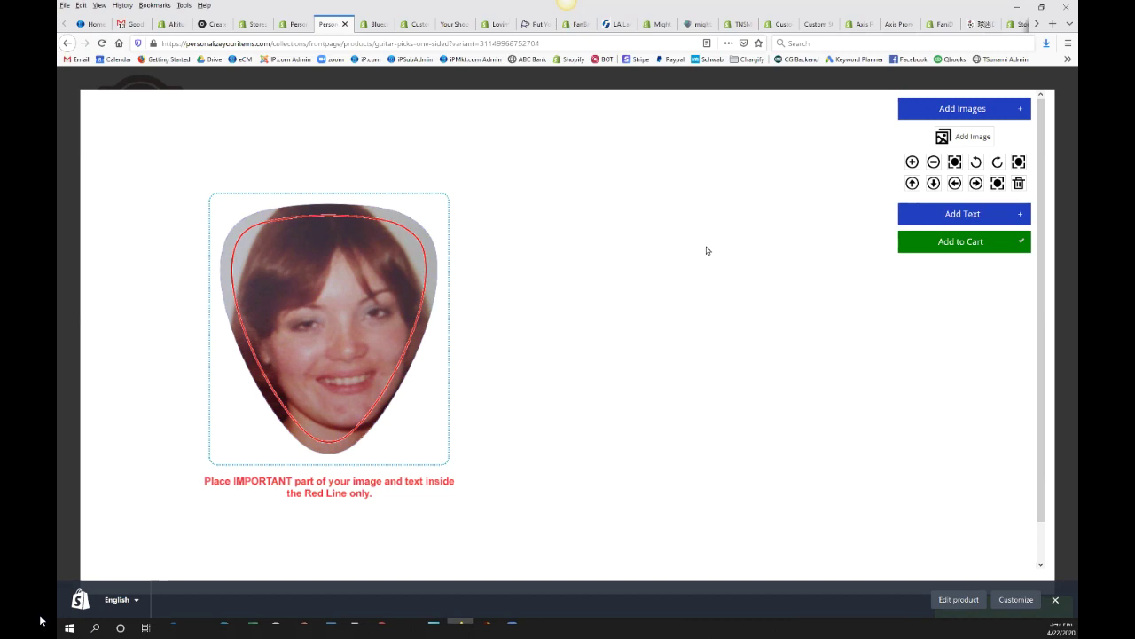
left_click(275, 263)
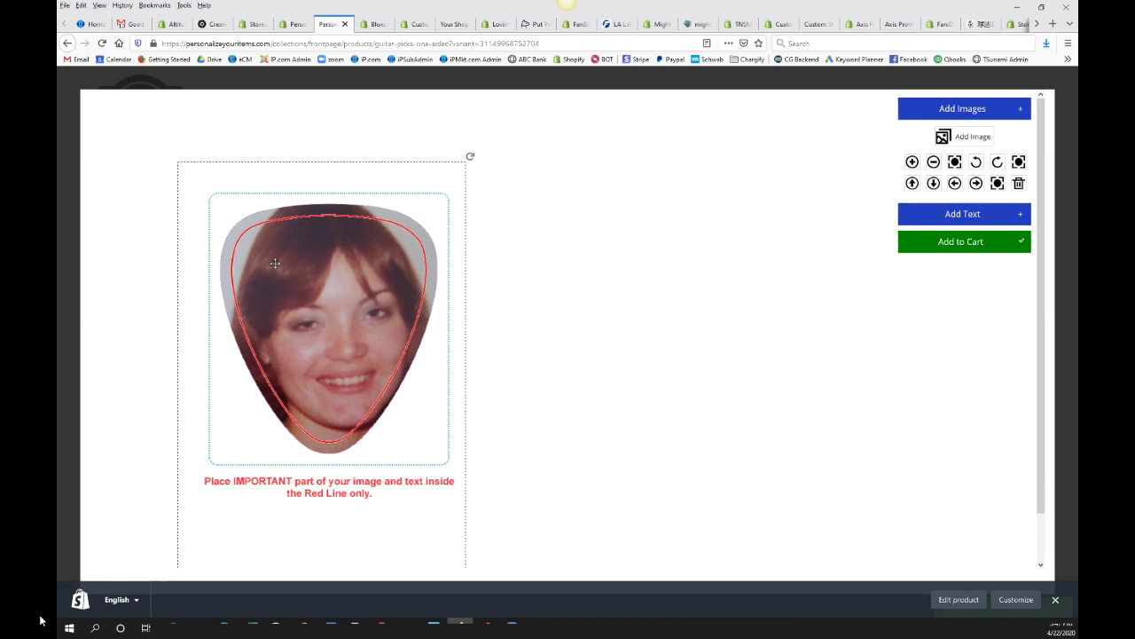
left_click(172, 461)
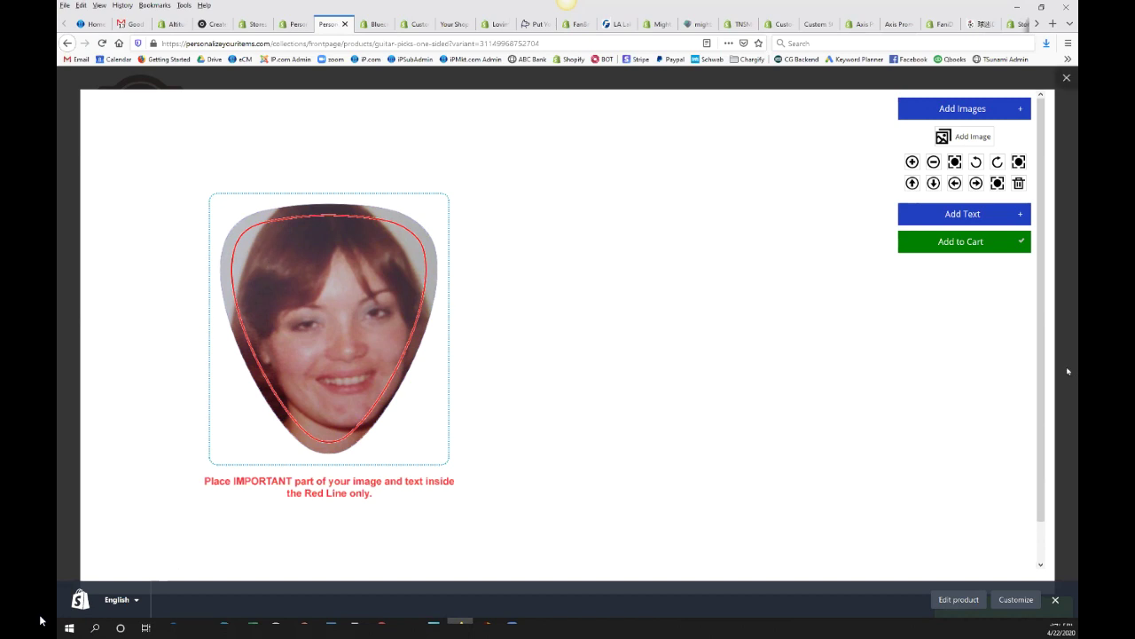
scroll(1038, 398, "down", 1)
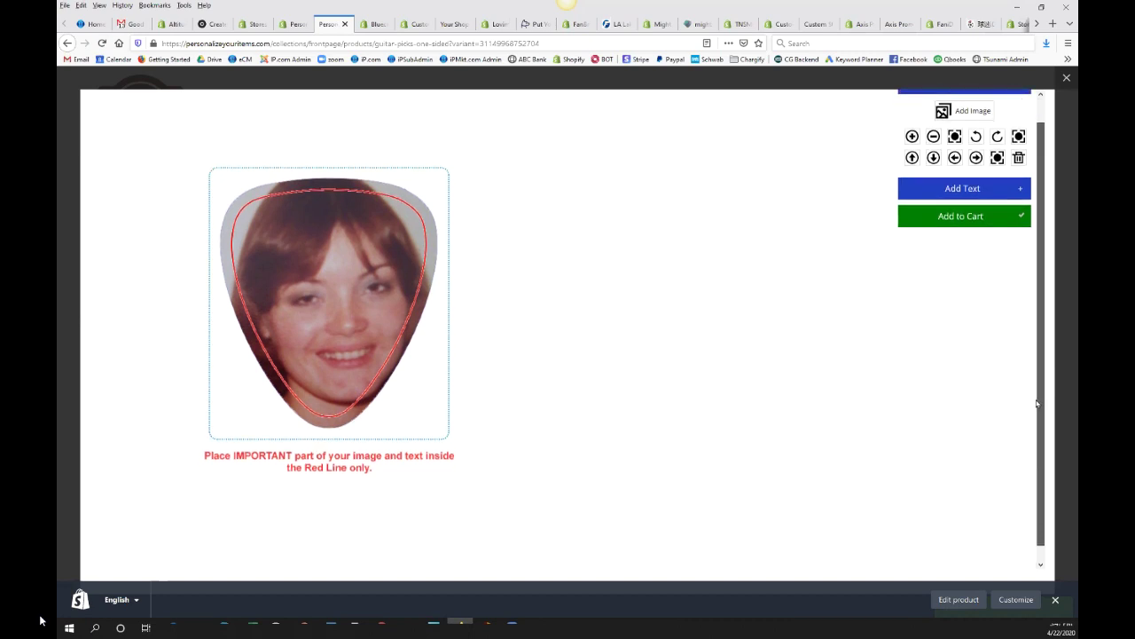
scroll(1033, 392, "up", 1)
left_click_drag(355, 381, 344, 370)
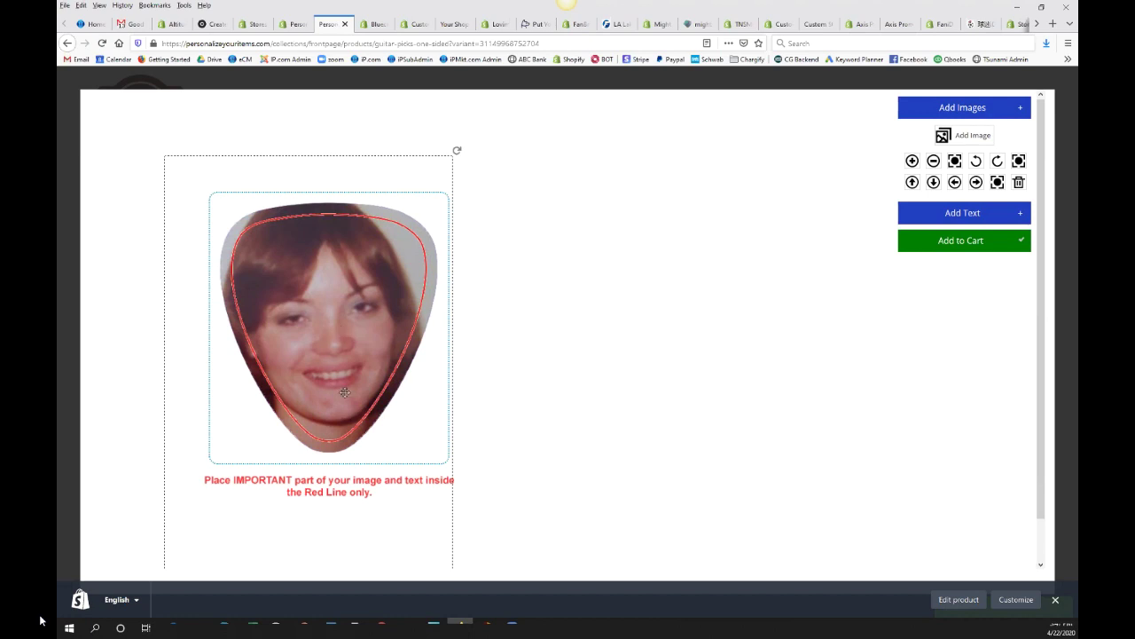
left_click_drag(337, 361, 346, 368)
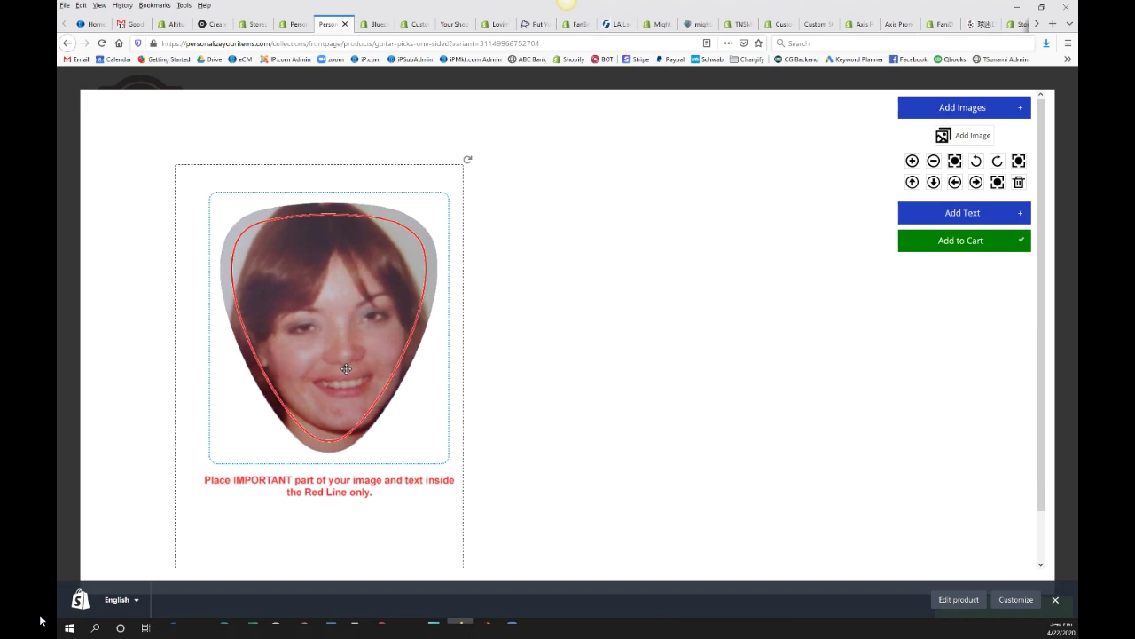
left_click_drag(346, 368, 343, 355)
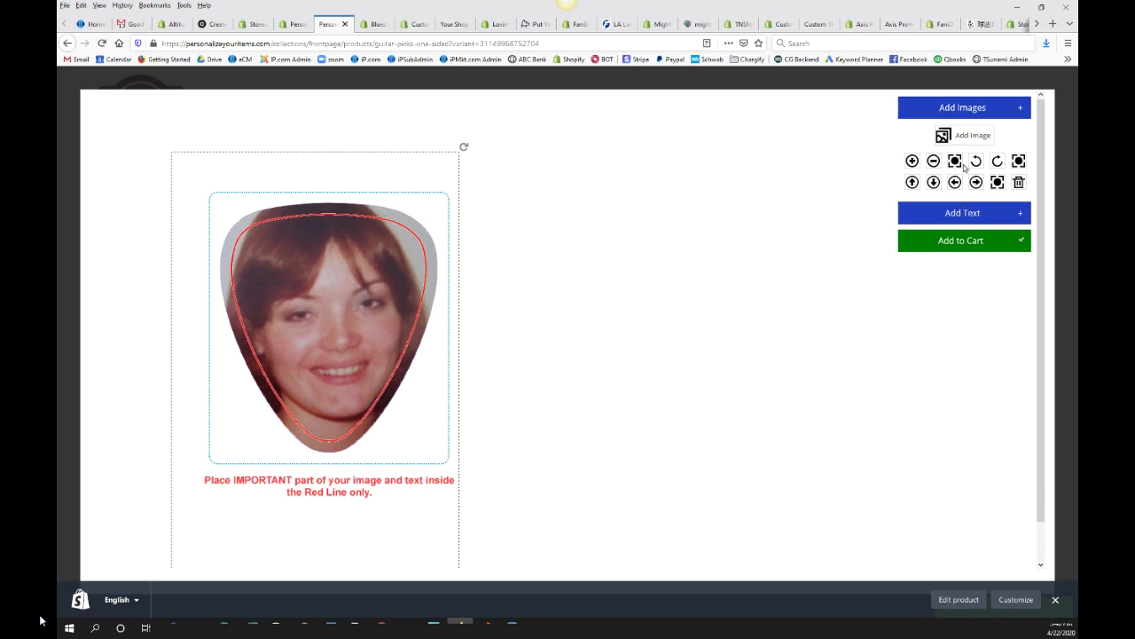
Try rotating the photo on the guitar pick clockwise and bring it back upright.
left_click(997, 162)
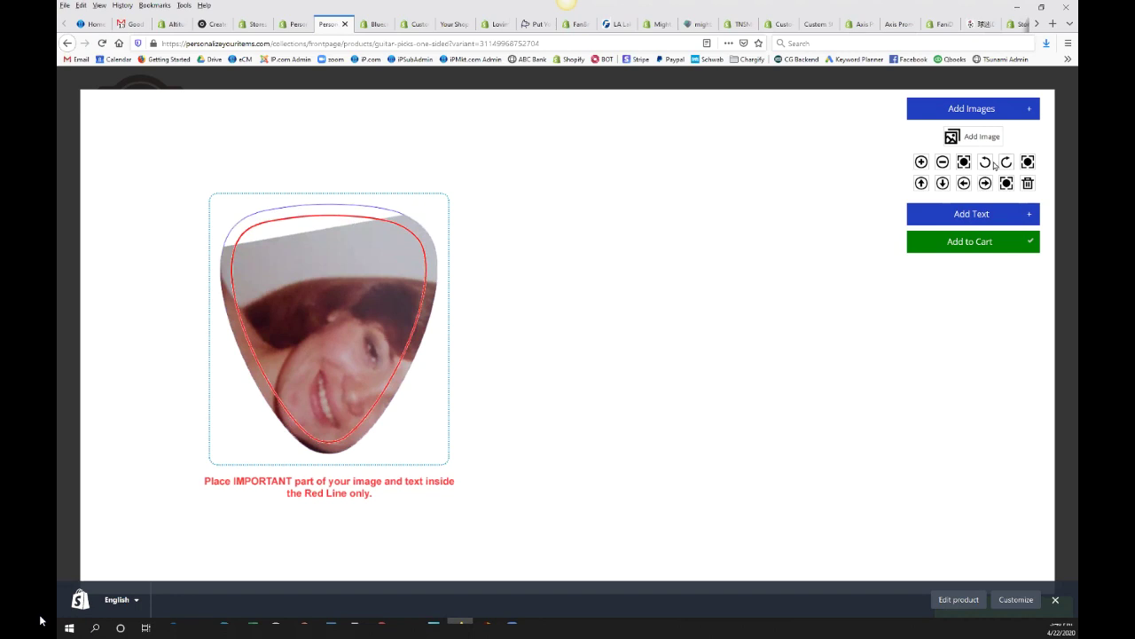
left_click(1002, 163)
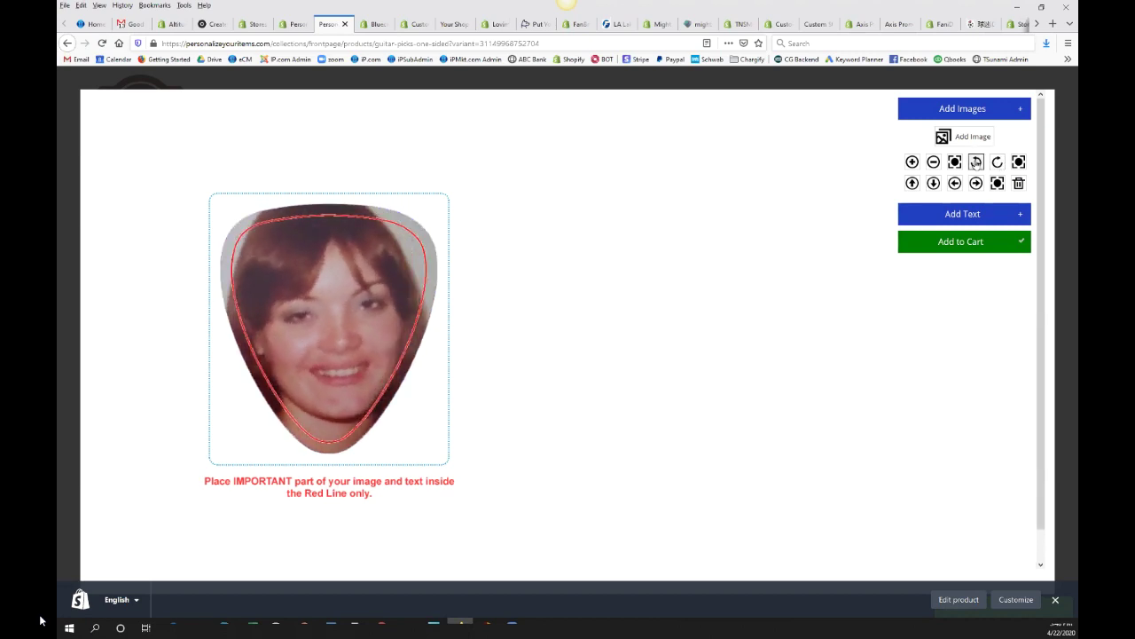
left_click(934, 163)
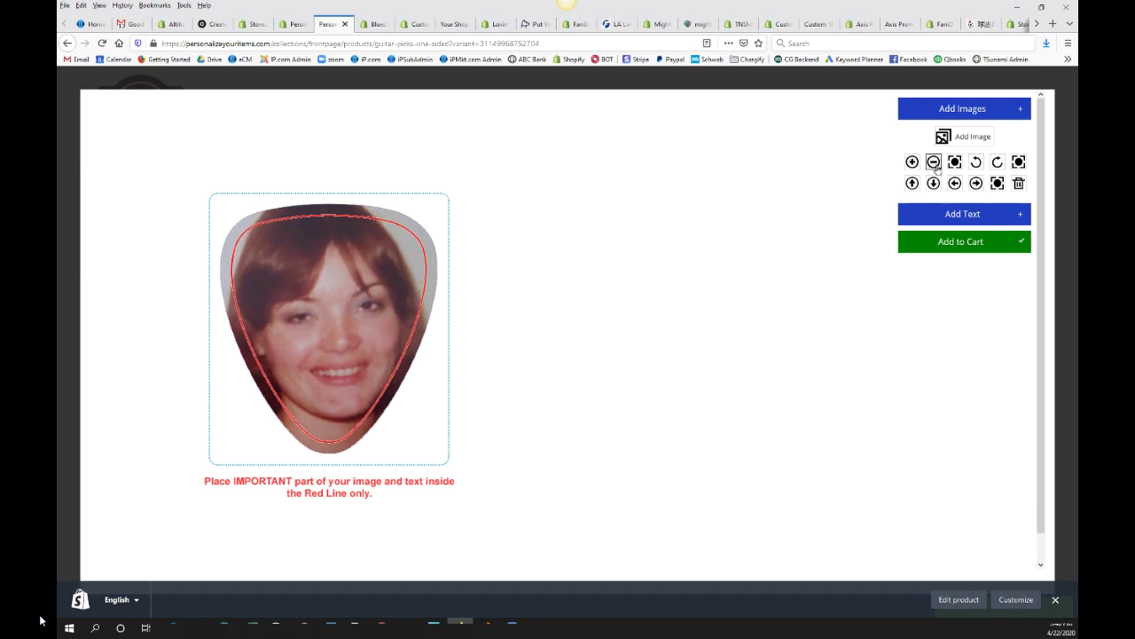
Add the person's first name as the Front Line 1 text on the guitar pick, leaving Front Line 2 empty.
left_click(971, 218)
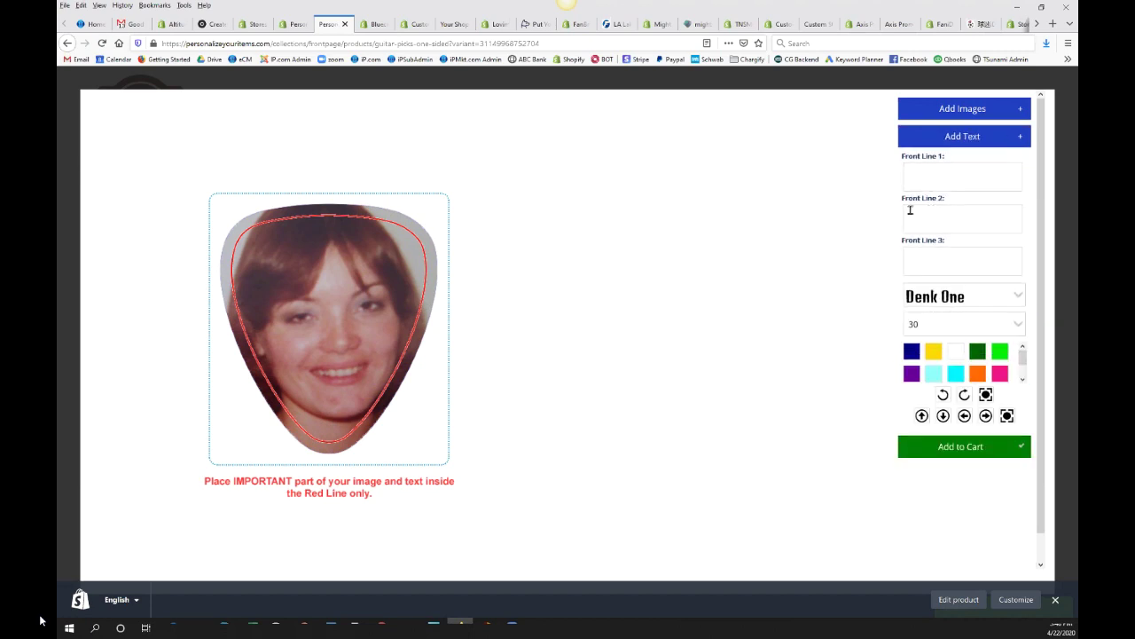
type("Laura")
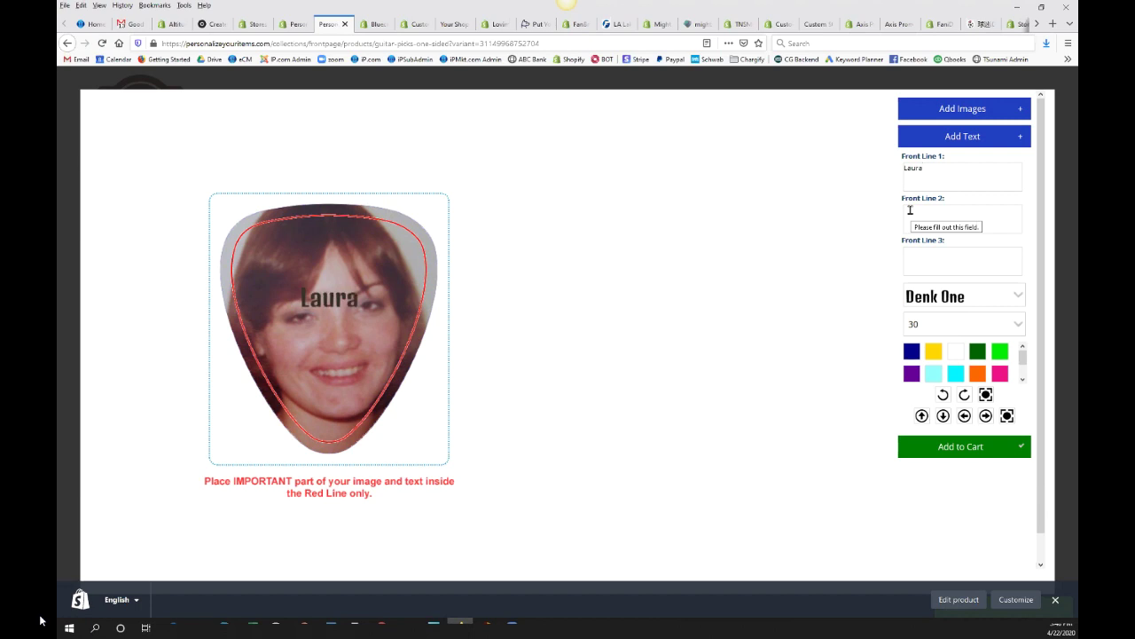
left_click(910, 211)
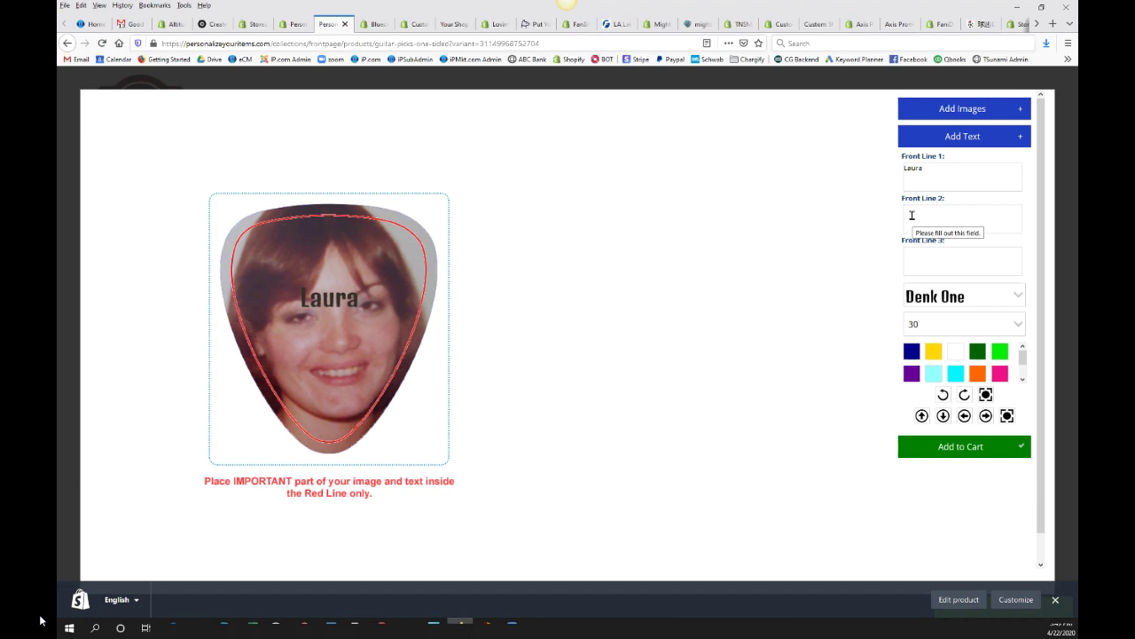
left_click(911, 214)
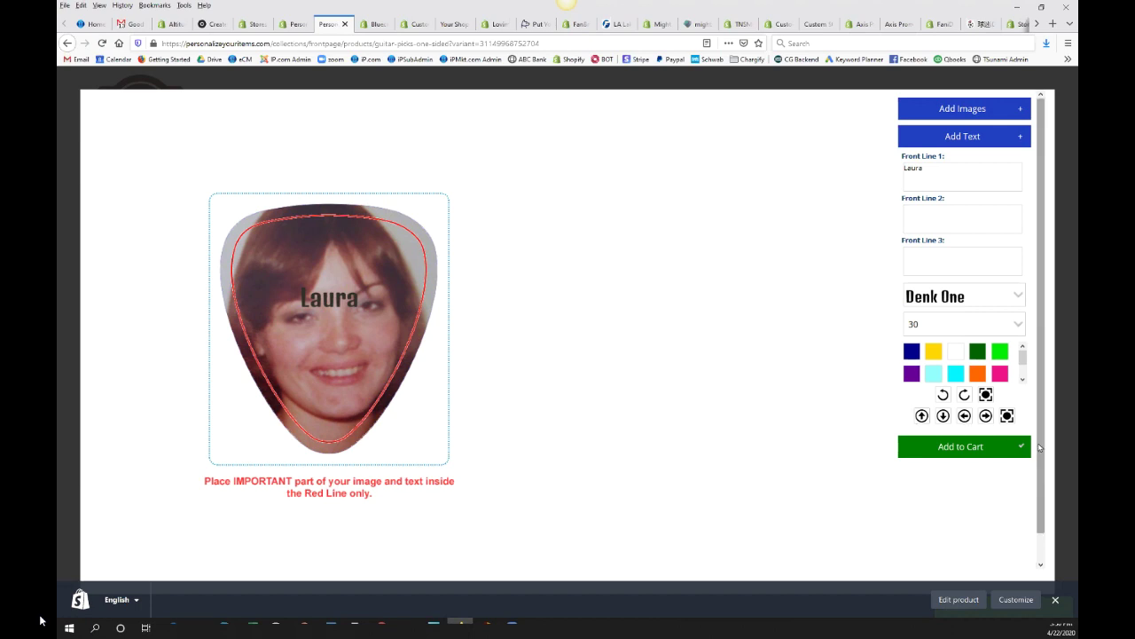
scroll(1040, 453, "down", 1)
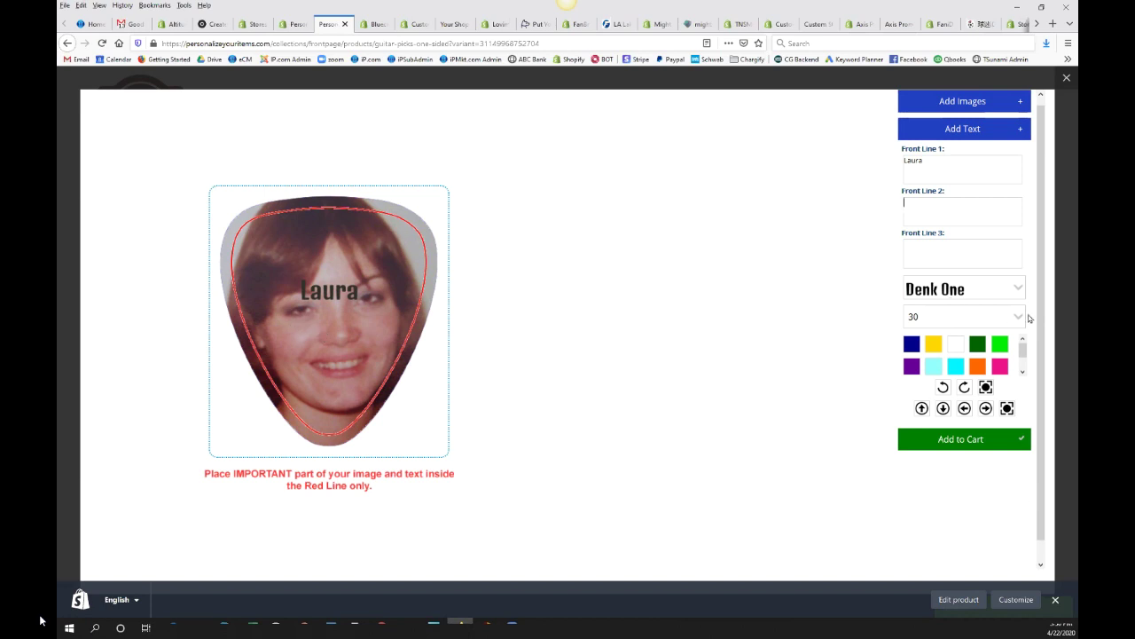
scroll(1029, 325, "up", 1)
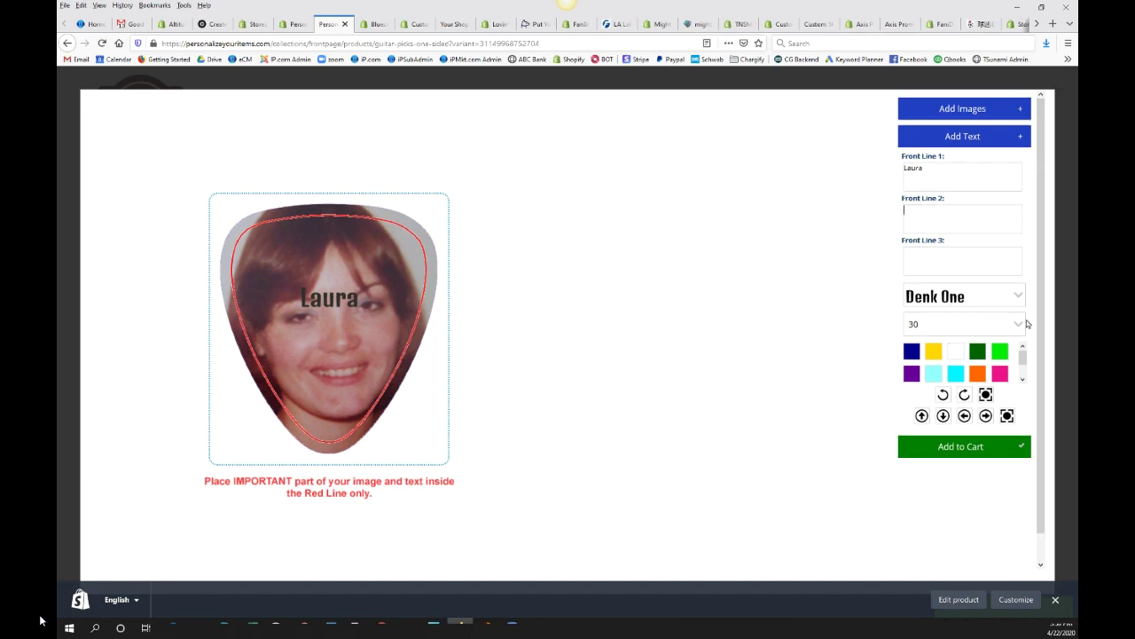
left_click(931, 218)
Close the guitar pick page, log in to JPMCC + Axis Promotions from the Shopify Partners stores list and view its online store.
left_click(345, 24)
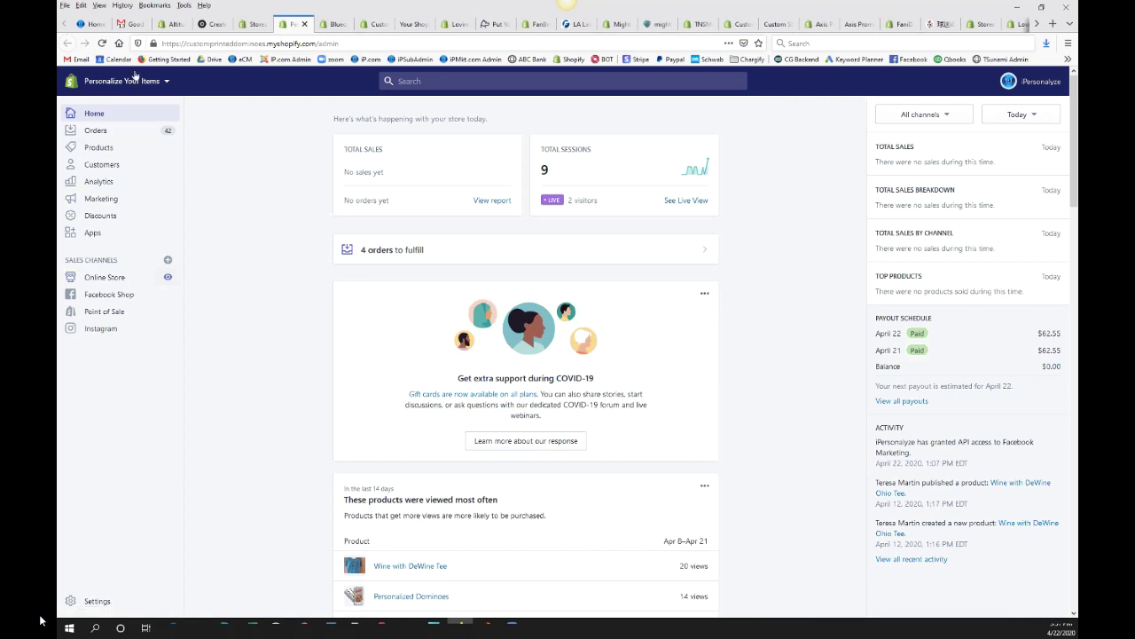
left_click(254, 25)
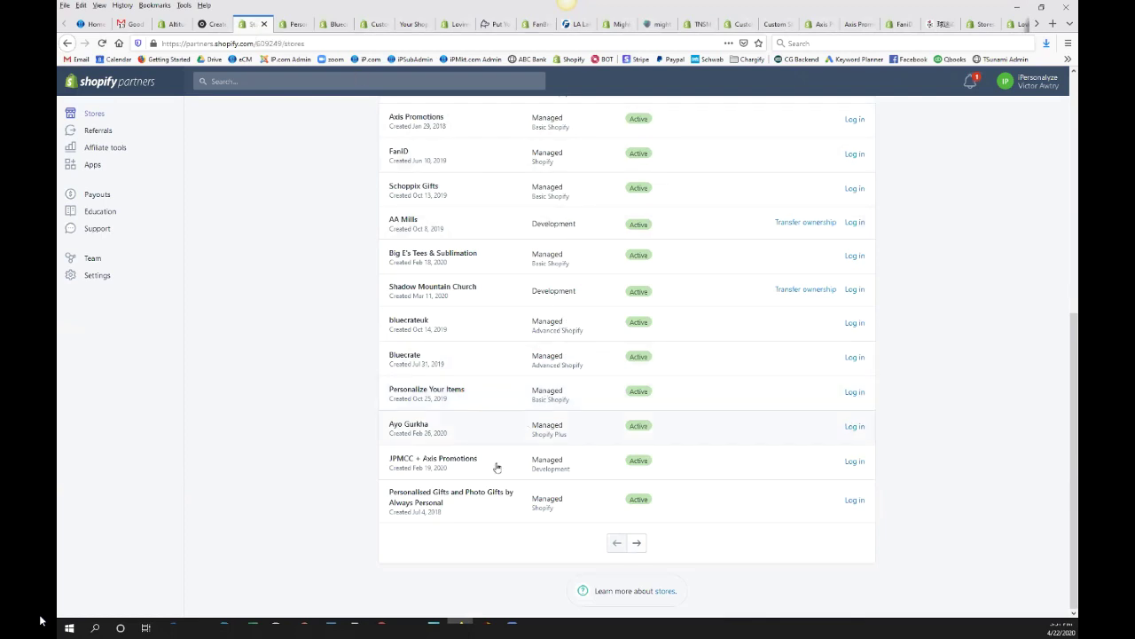
left_click(852, 462)
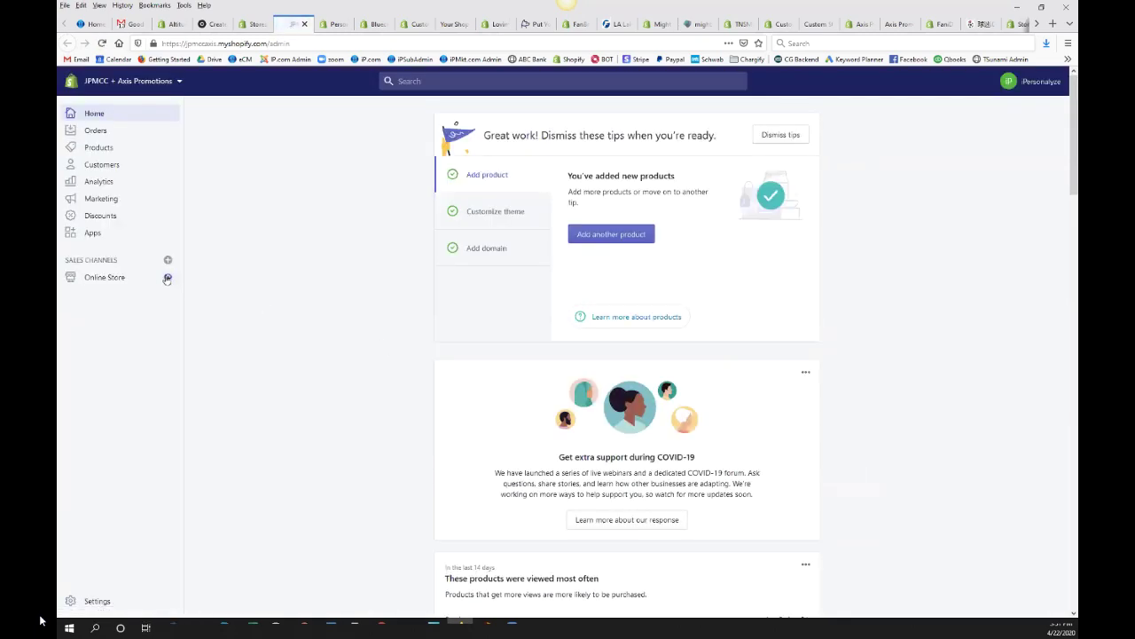
left_click(167, 279)
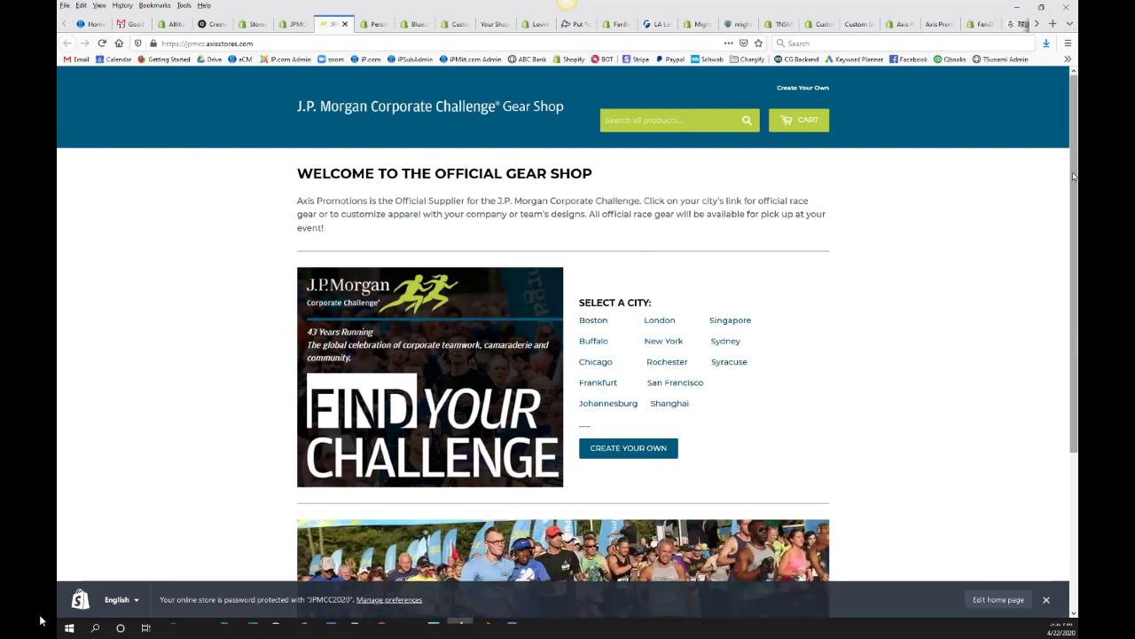
Look over the Gear Shop home page, including the city selection, the create-your-own option and the race photo slideshow.
scroll(1071, 185, "down", 1)
scroll(568, 338, "down", 1)
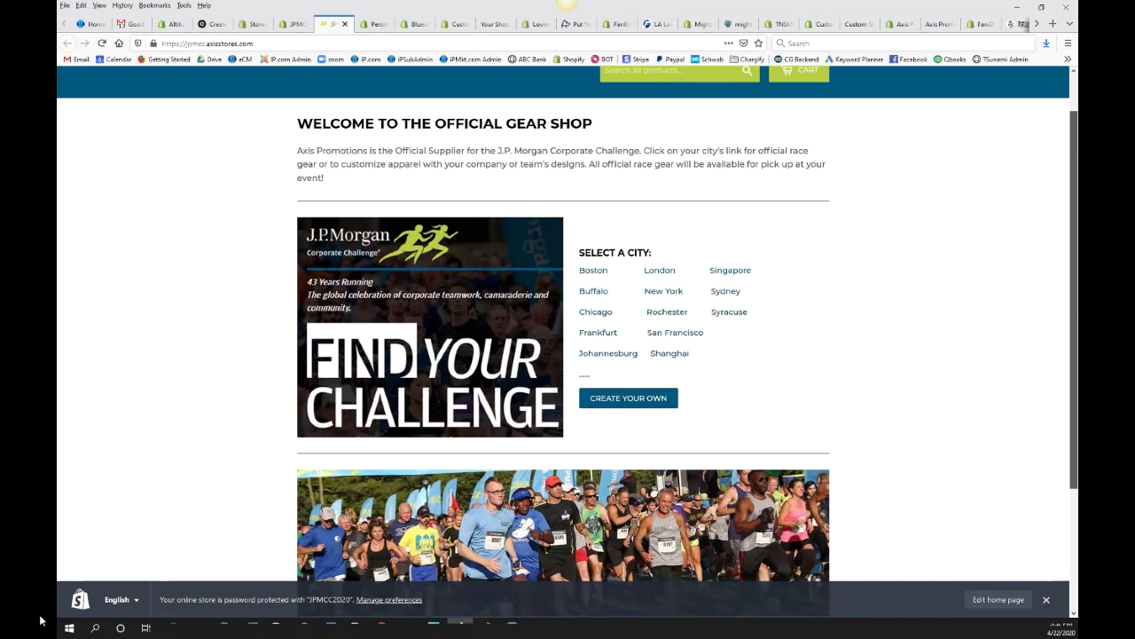
scroll(371, 122, "up", 1)
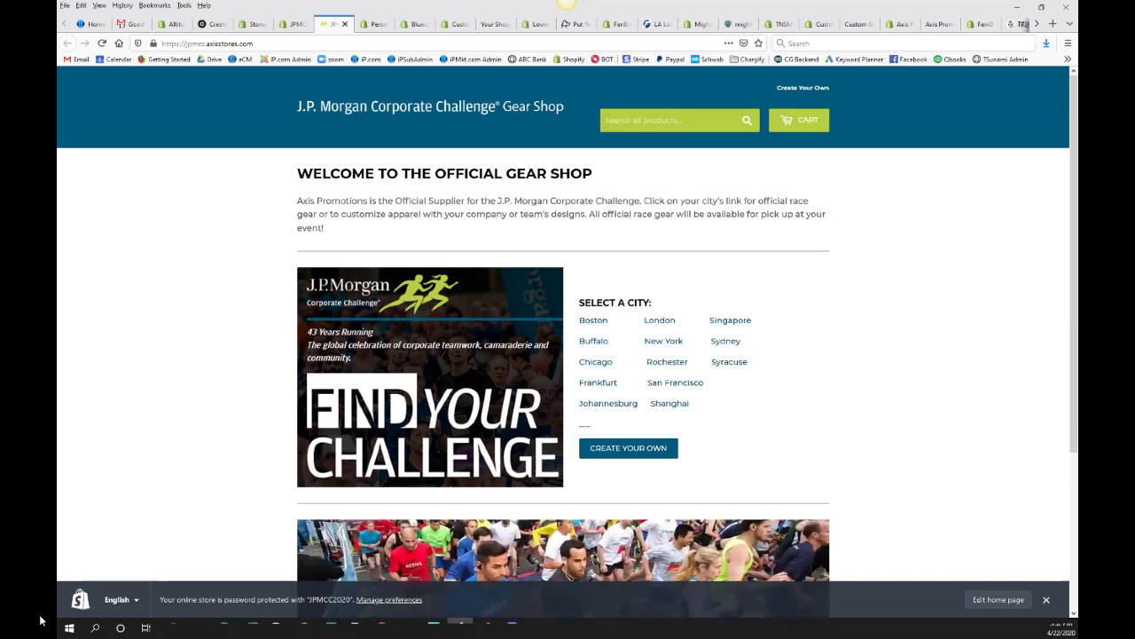
left_click_drag(1076, 119, 1075, 213)
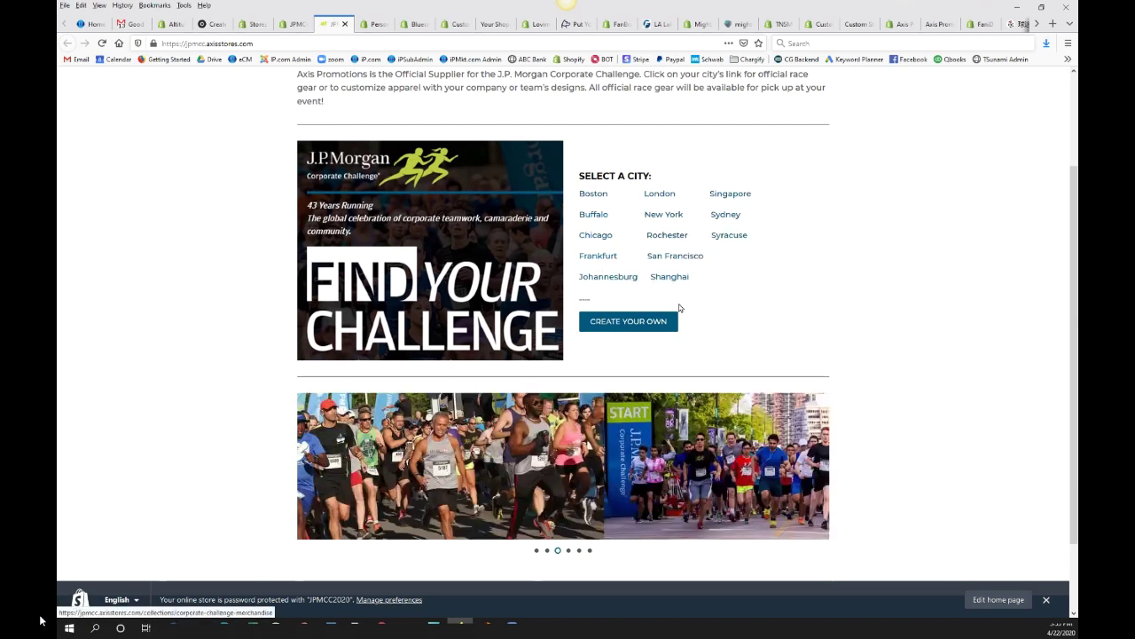
mouse_move(532, 477)
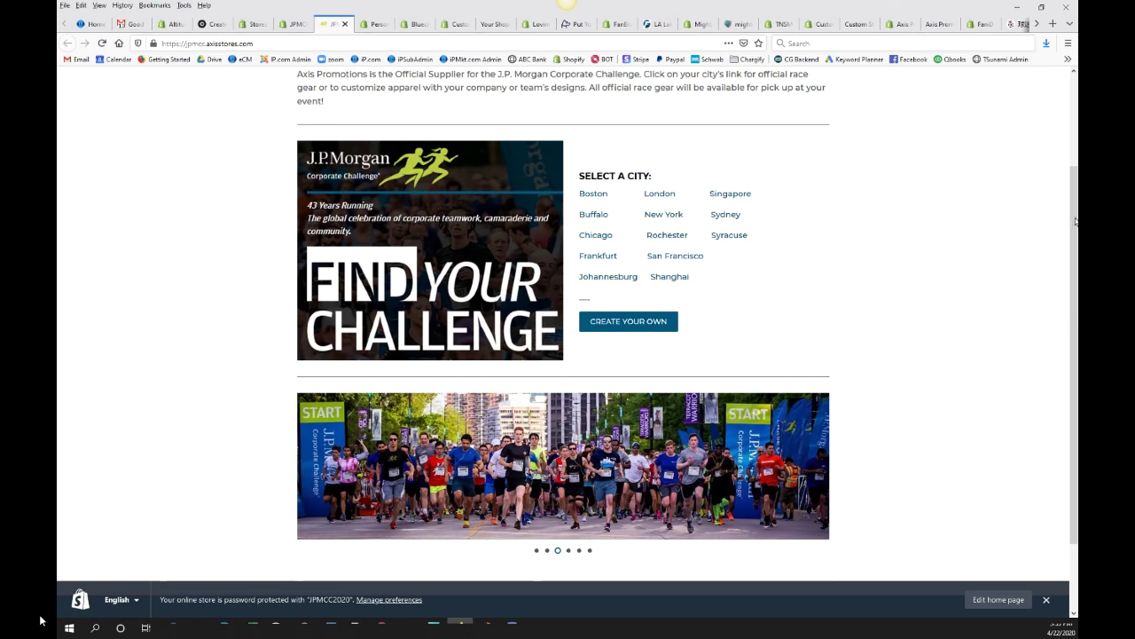
scroll(1074, 225, "down", 1)
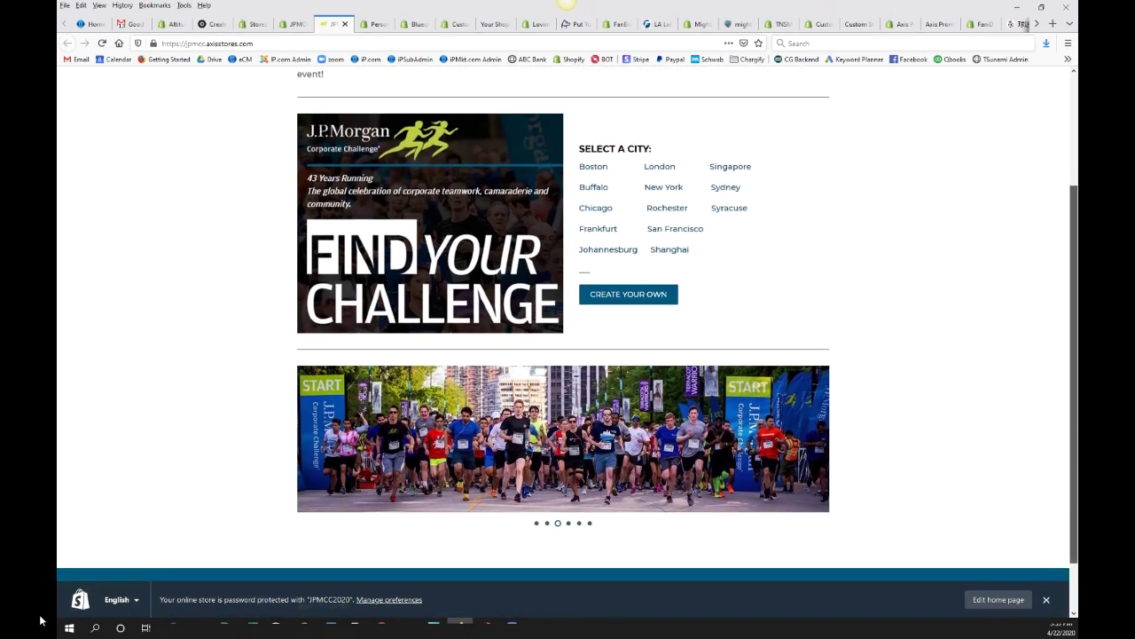
scroll(1074, 231, "up", 3)
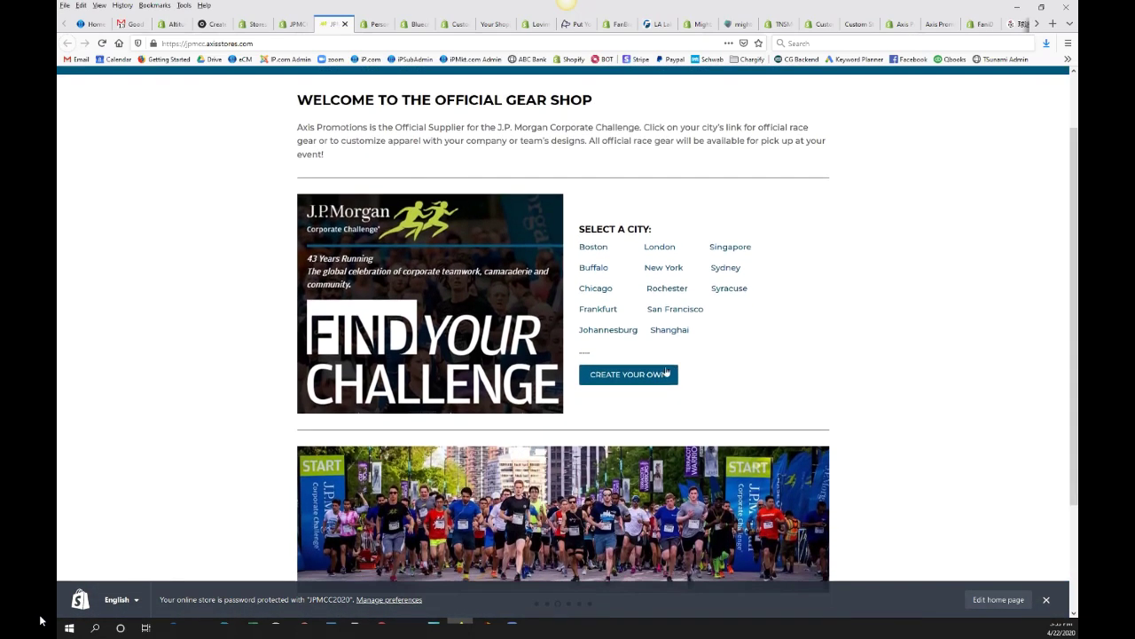
Open the create-your-own JPMCC short-sleeve T-shirt, choose Heather True Royal in size L and start personalizing its design.
left_click(646, 374)
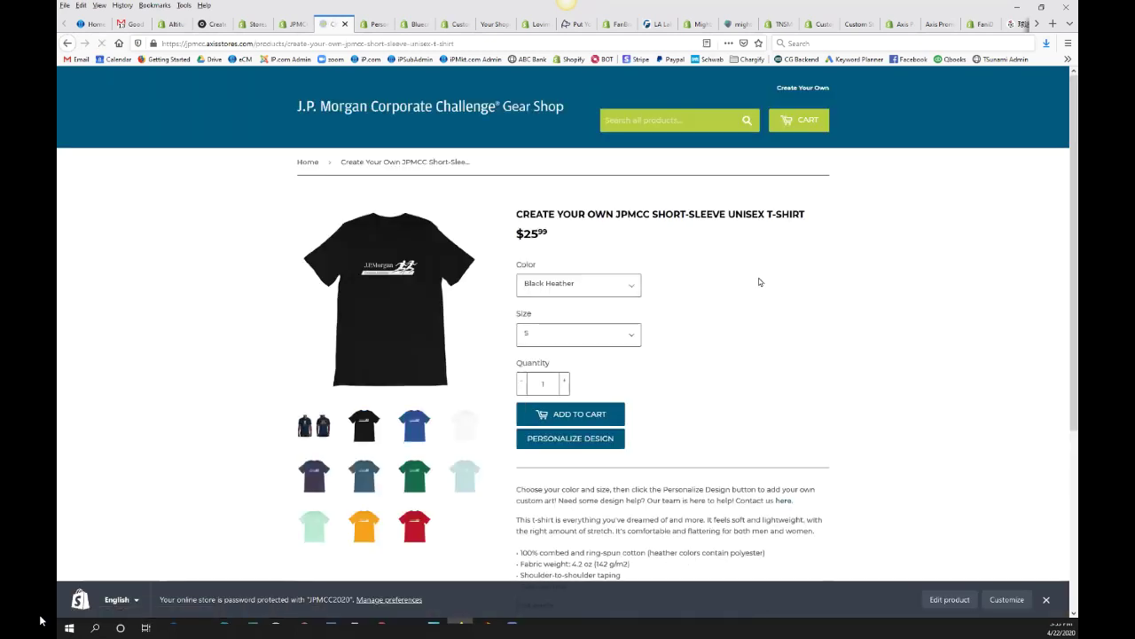
left_click(627, 293)
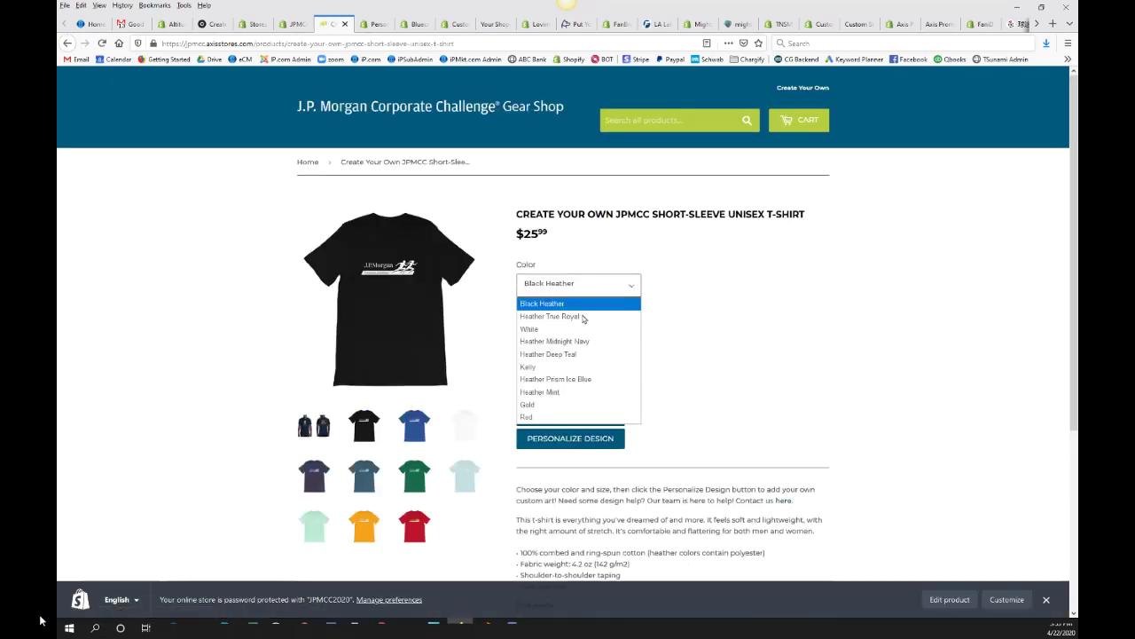
left_click(582, 317)
left_click(632, 339)
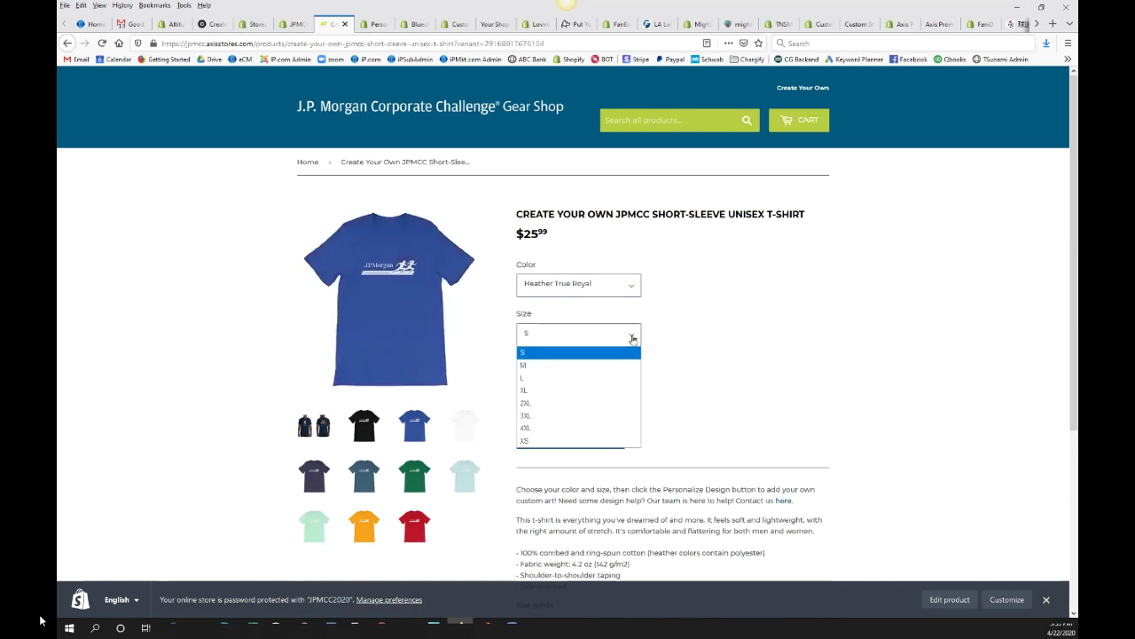
left_click(566, 386)
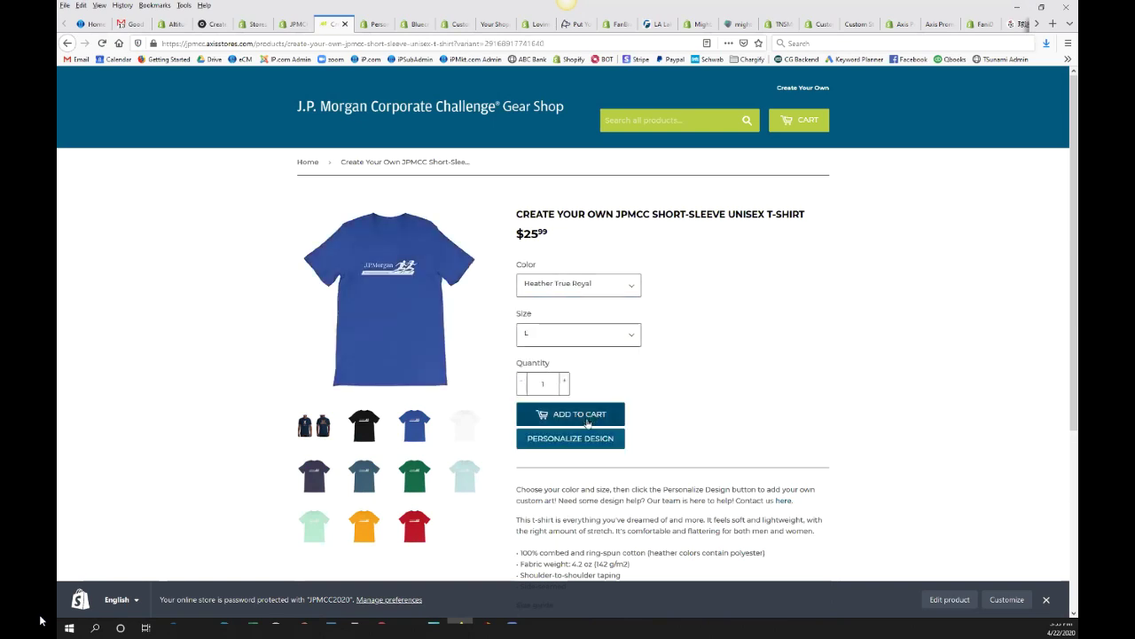
left_click(557, 443)
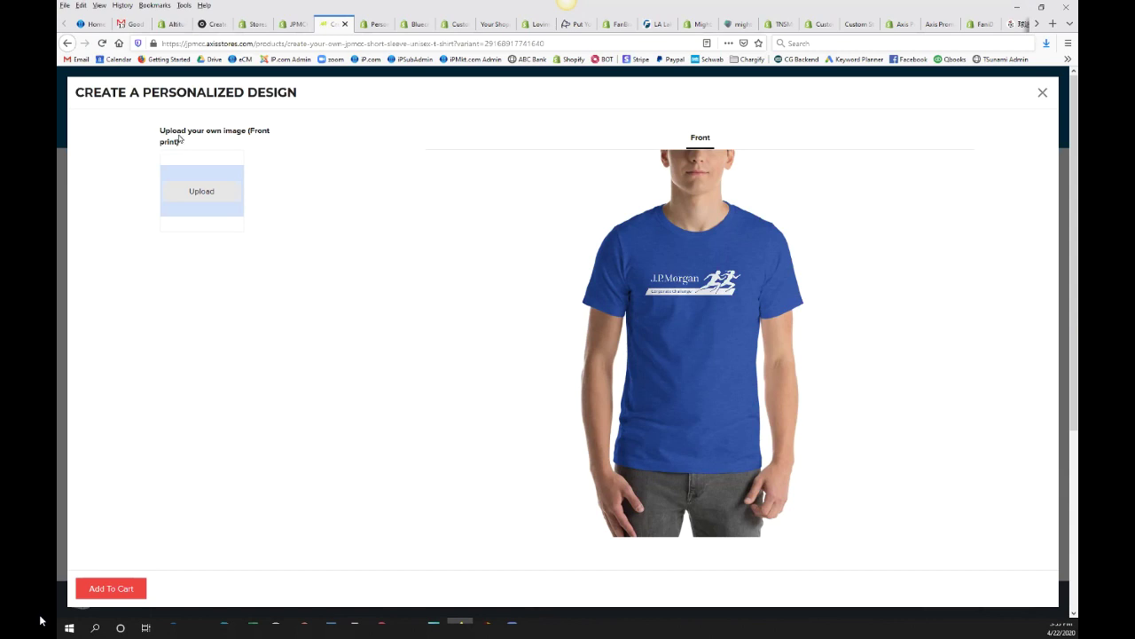
Upload Lu-Seal097.png from the Desktop as the T-shirt's front print and close the shop page.
left_click(202, 193)
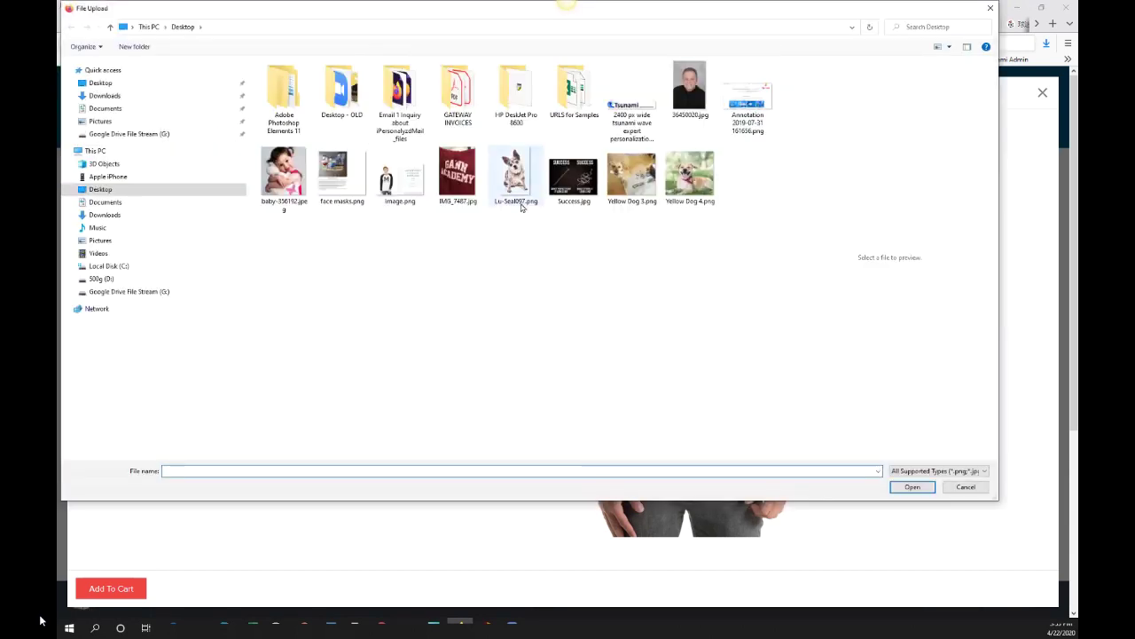
left_click(524, 192)
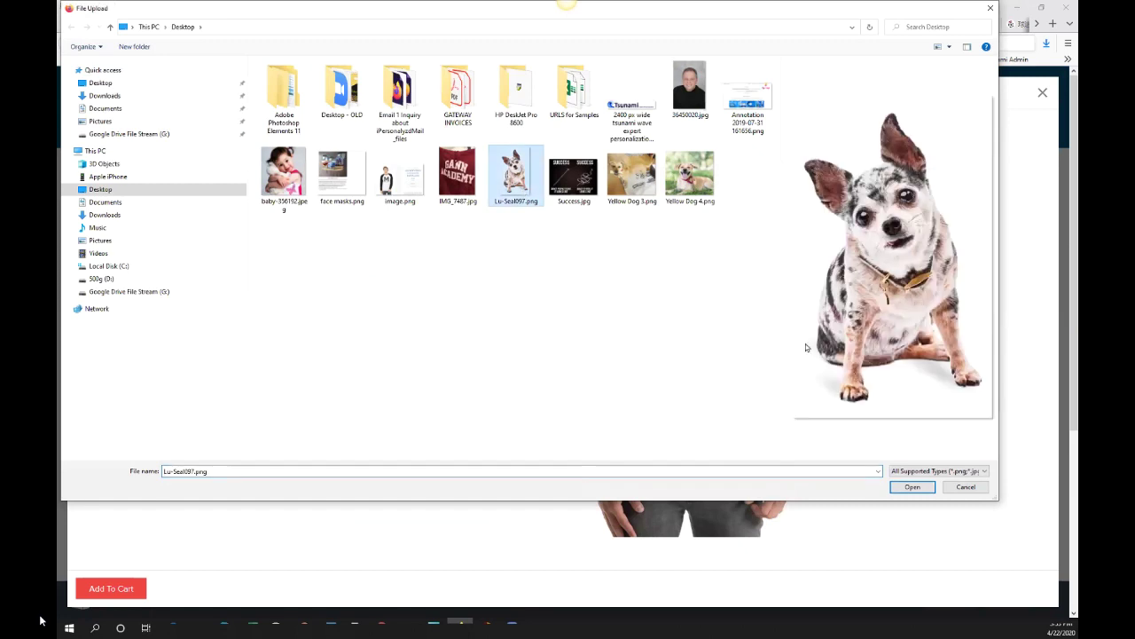
left_click(930, 489)
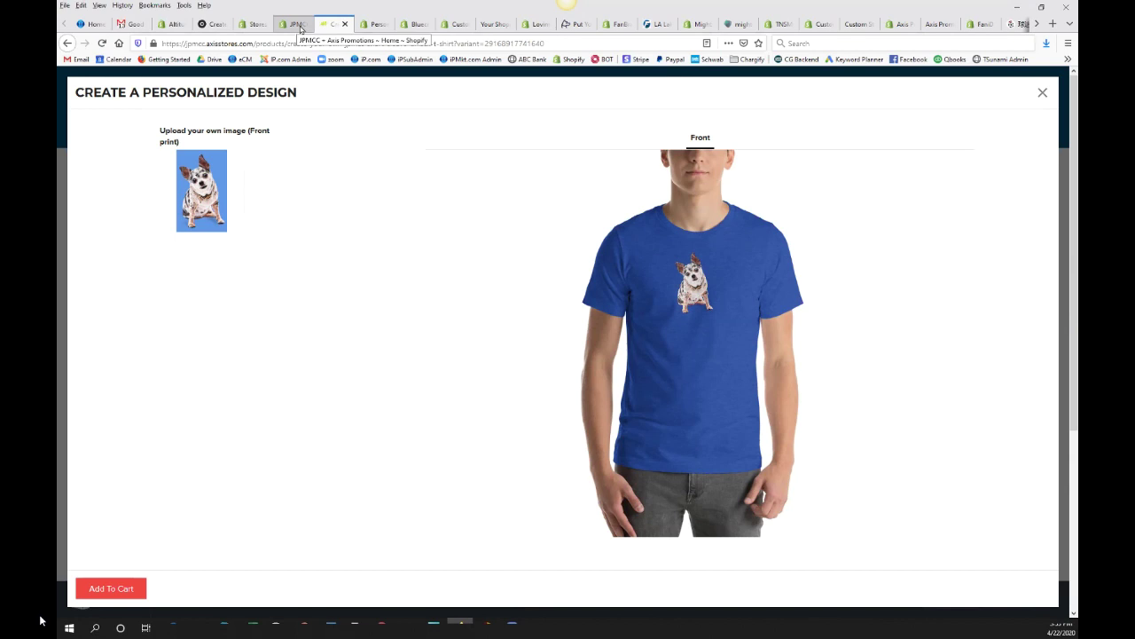
left_click(345, 24)
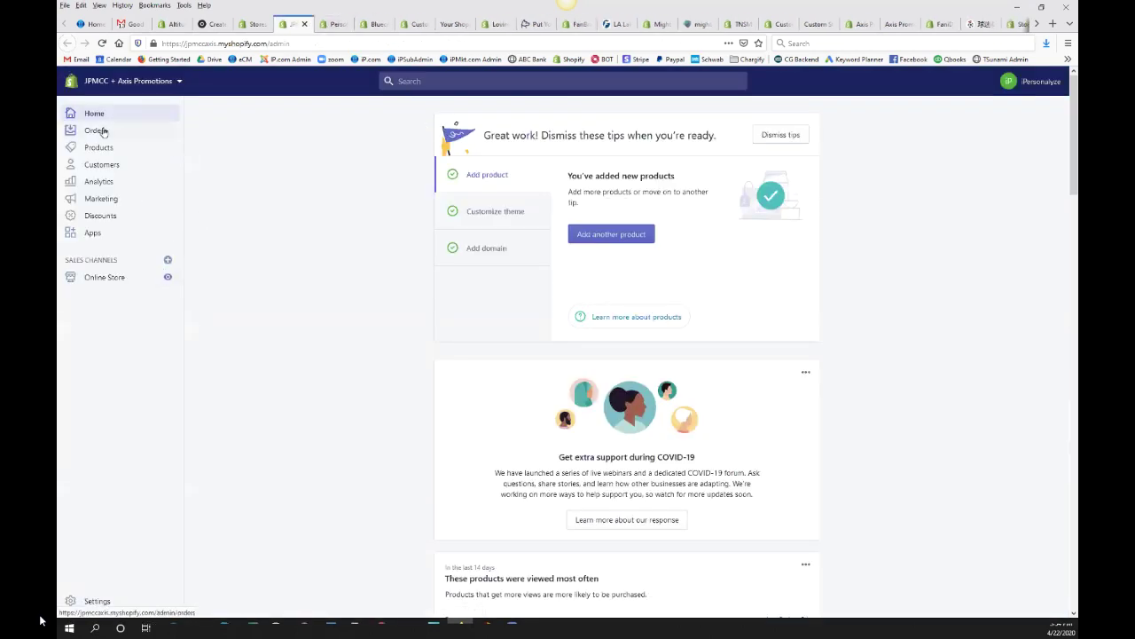
Return to the top of the Shopify Partners stores list, then switch to Google Drive's IP store banners folder and maximize its window.
left_click(257, 25)
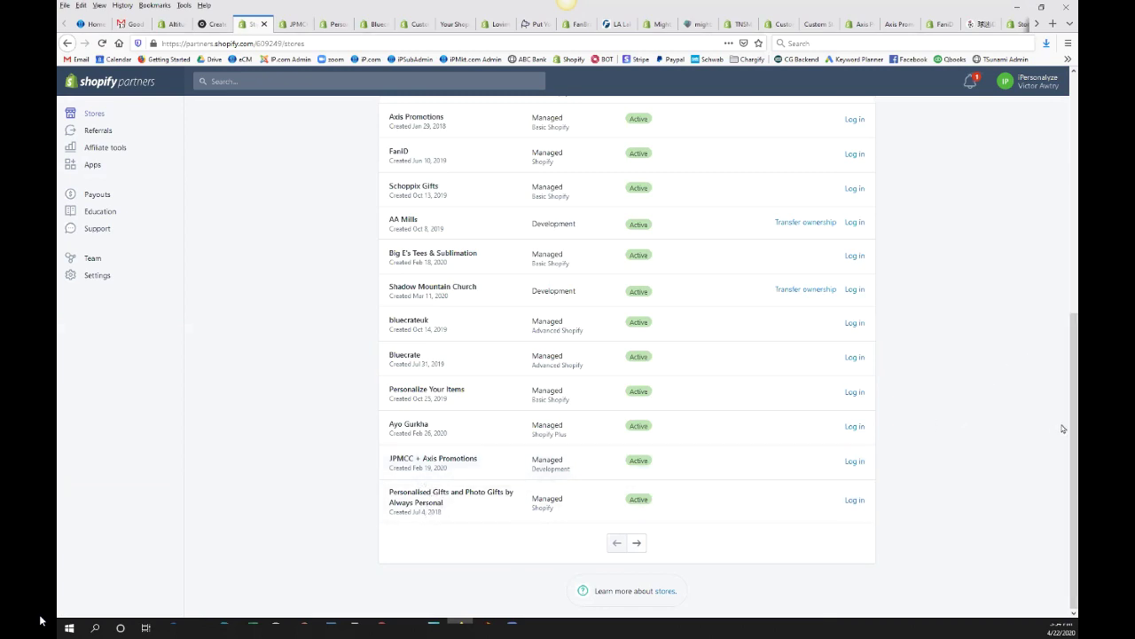
left_click_drag(1071, 428, 1018, 161)
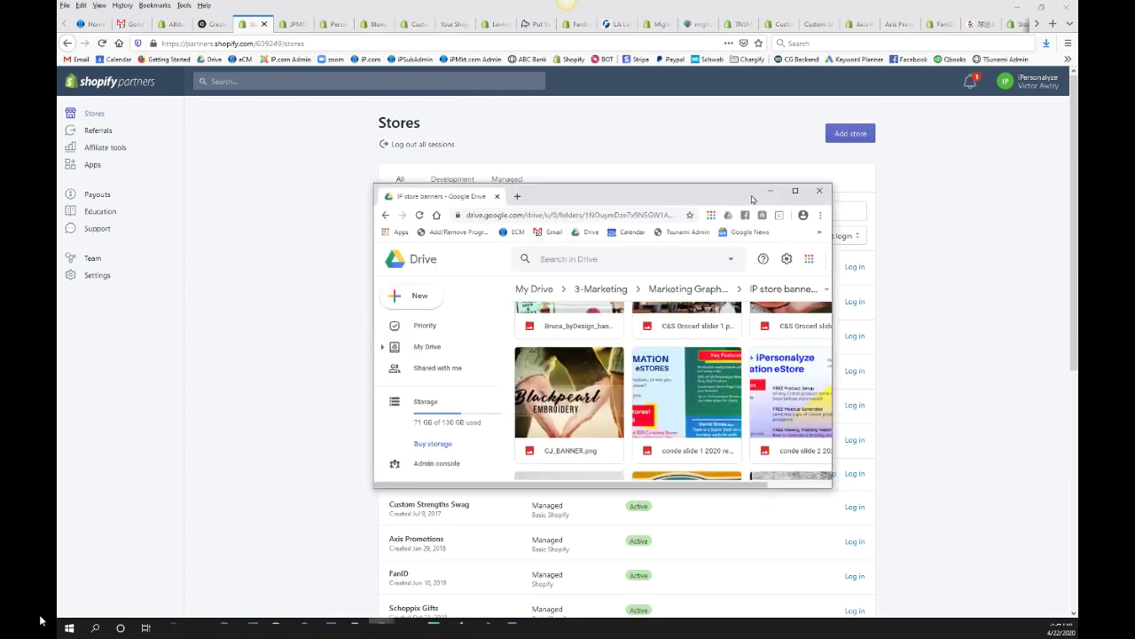
left_click(791, 191)
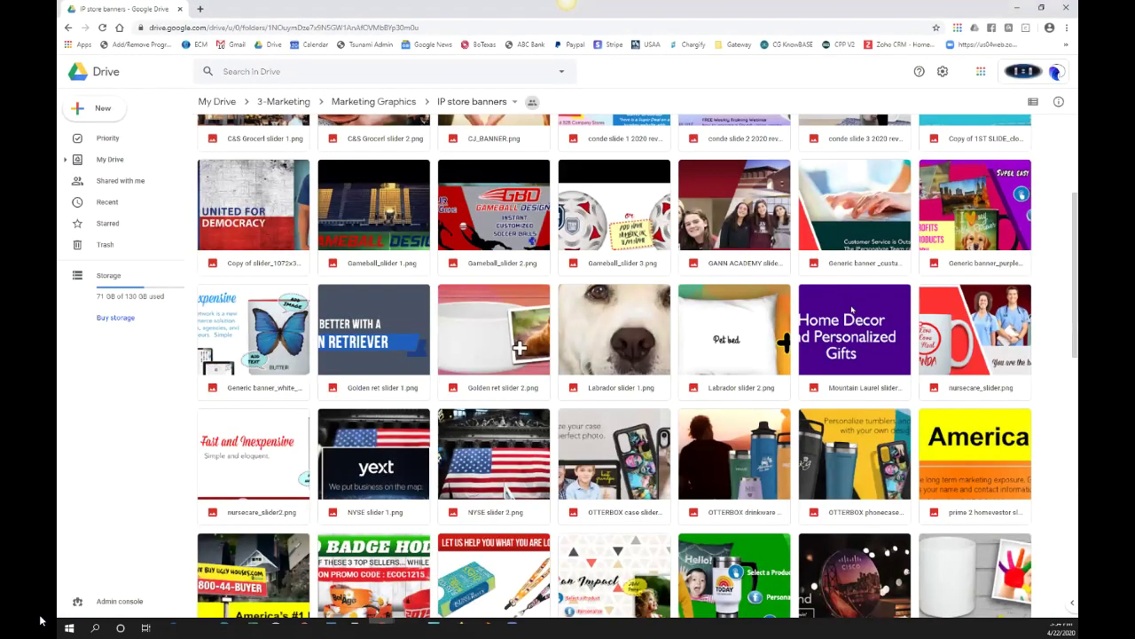
Preview the Mountain Laurel slider2.png, Golden ret slider 2.png and Gameball_slider 1.png banners and return to the folder.
double_click(858, 329)
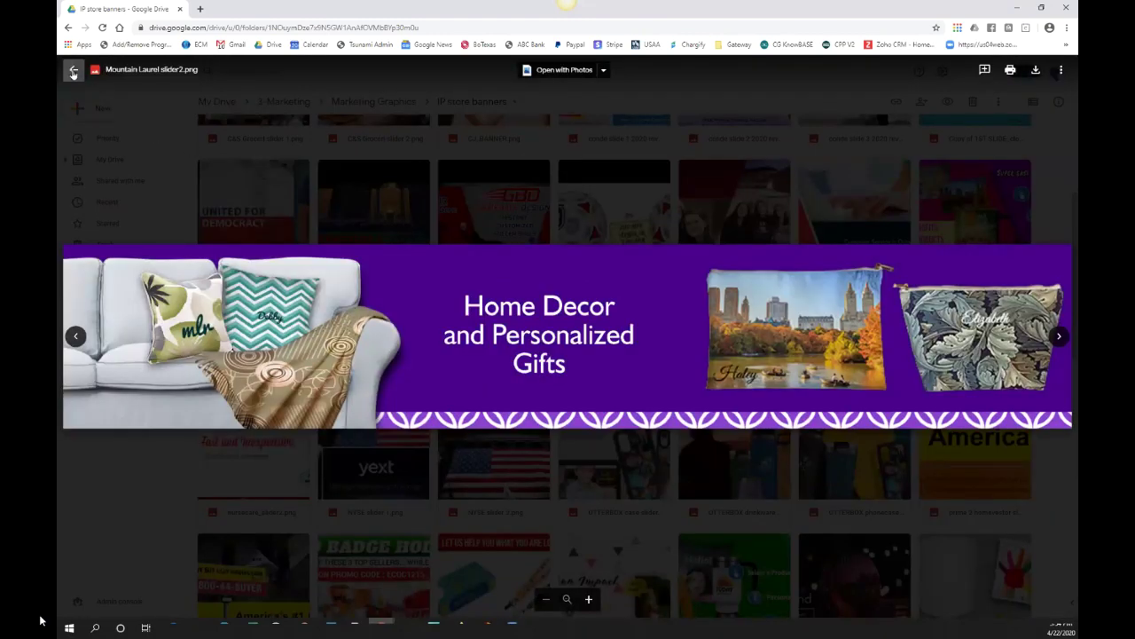
left_click(75, 70)
double_click(506, 307)
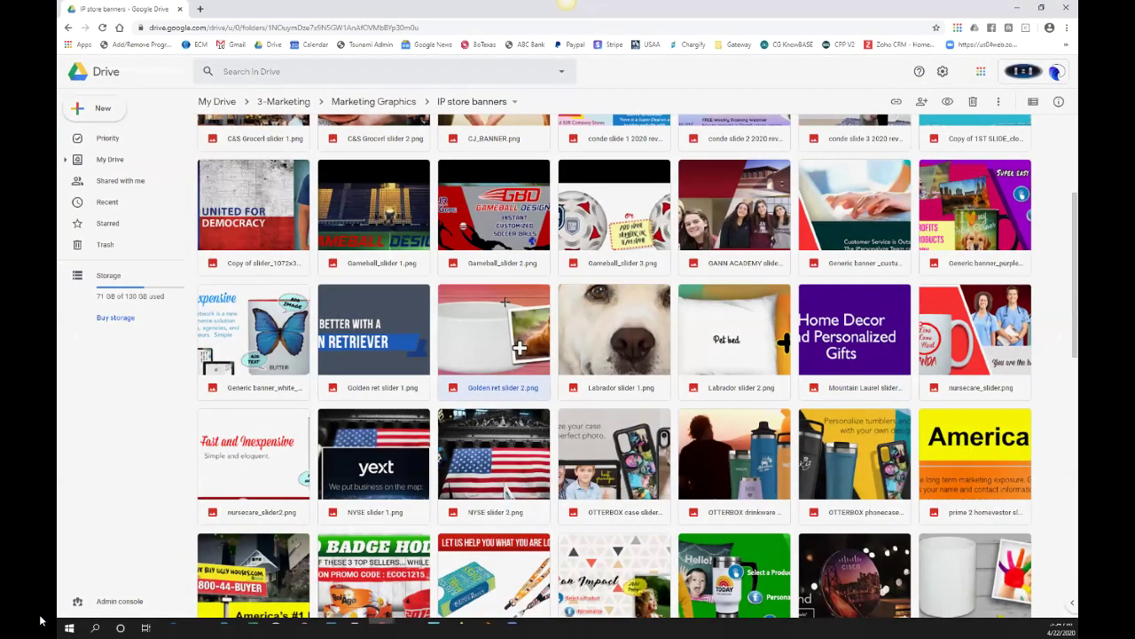
left_click(75, 71)
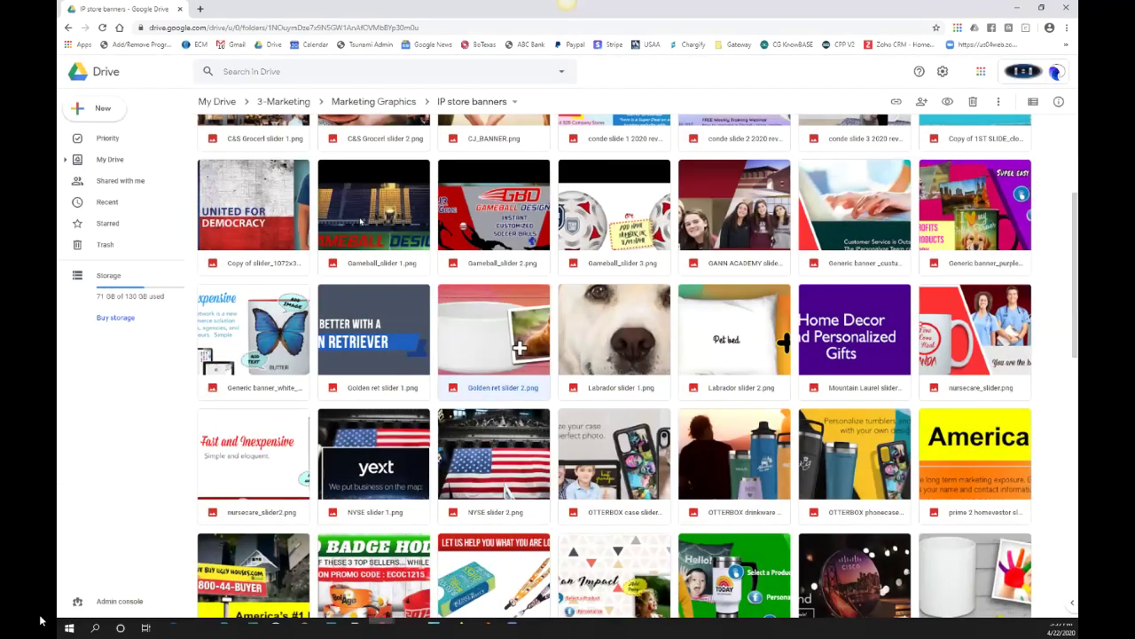
double_click(361, 222)
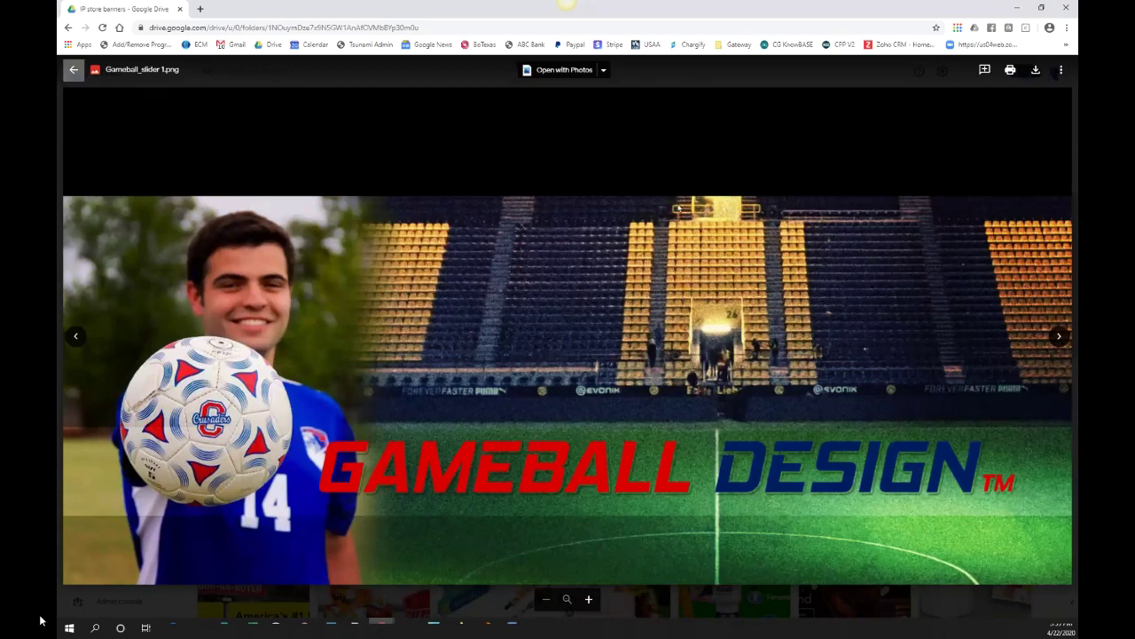
left_click(73, 70)
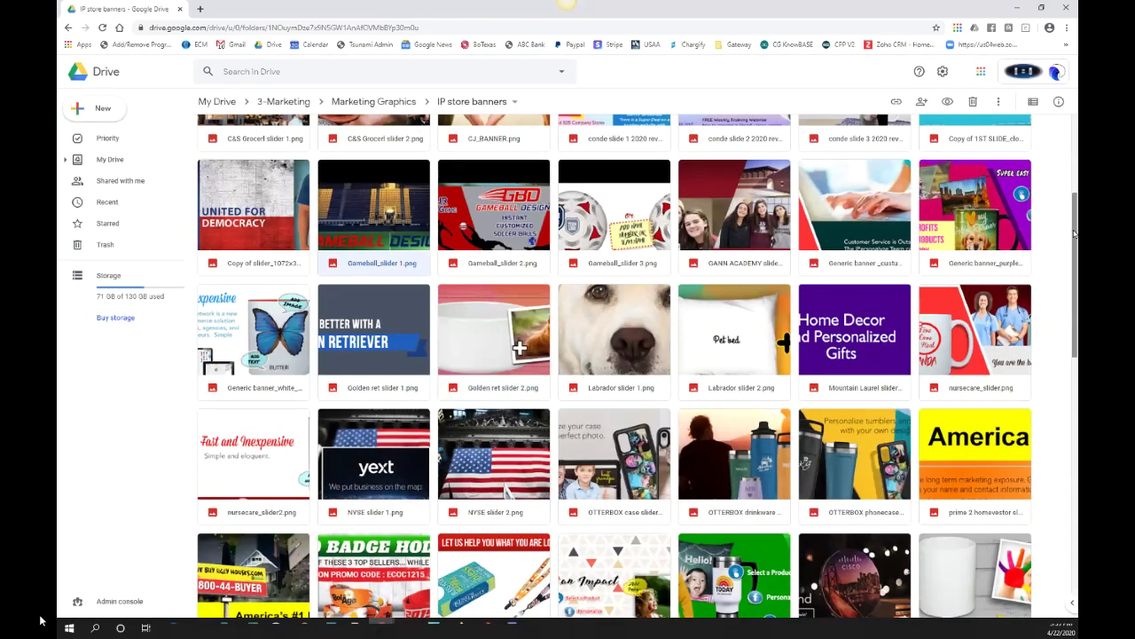
Preview the conde slide 2 2020 revised.png and NYSE slider 2.png banners, closing each preview.
scroll(1070, 191, "up", 1)
scroll(1070, 190, "up", 1)
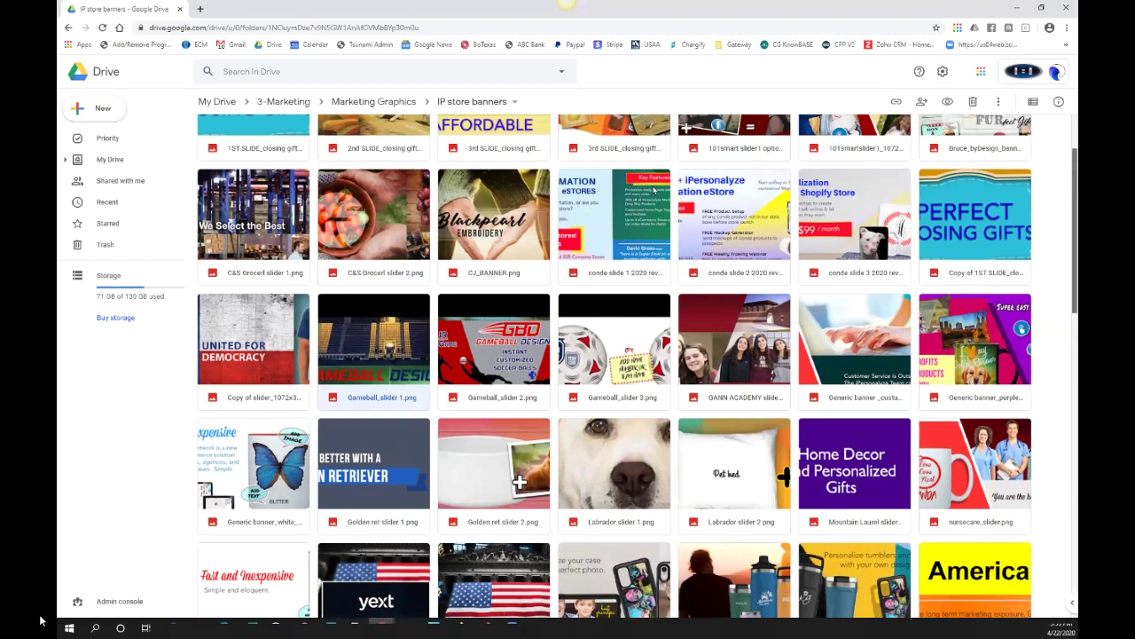
double_click(729, 213)
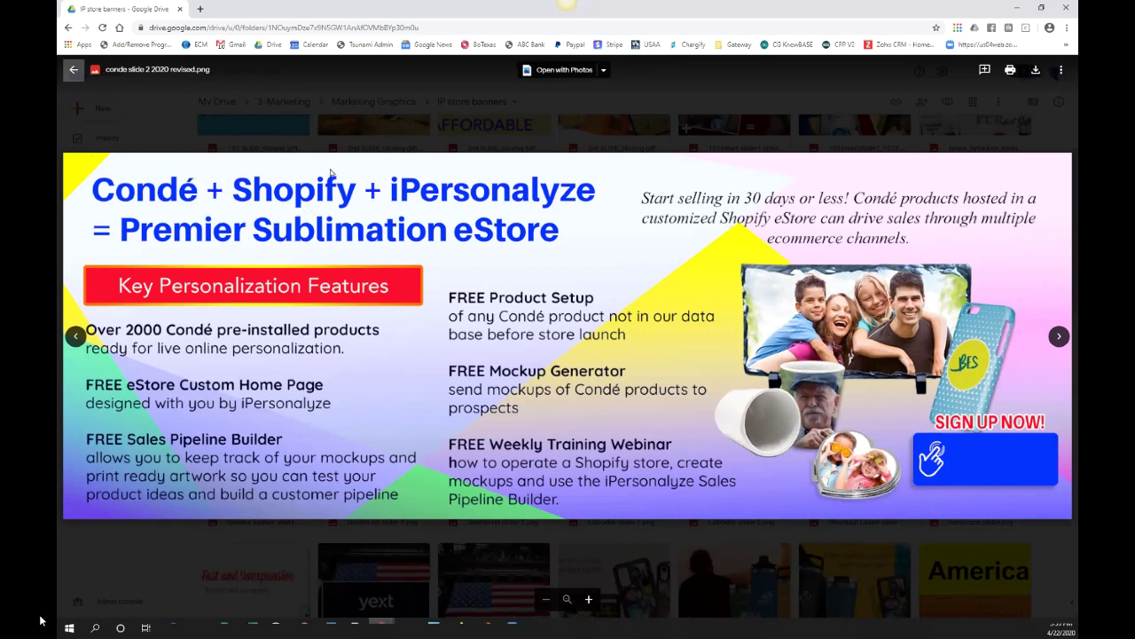
left_click(73, 70)
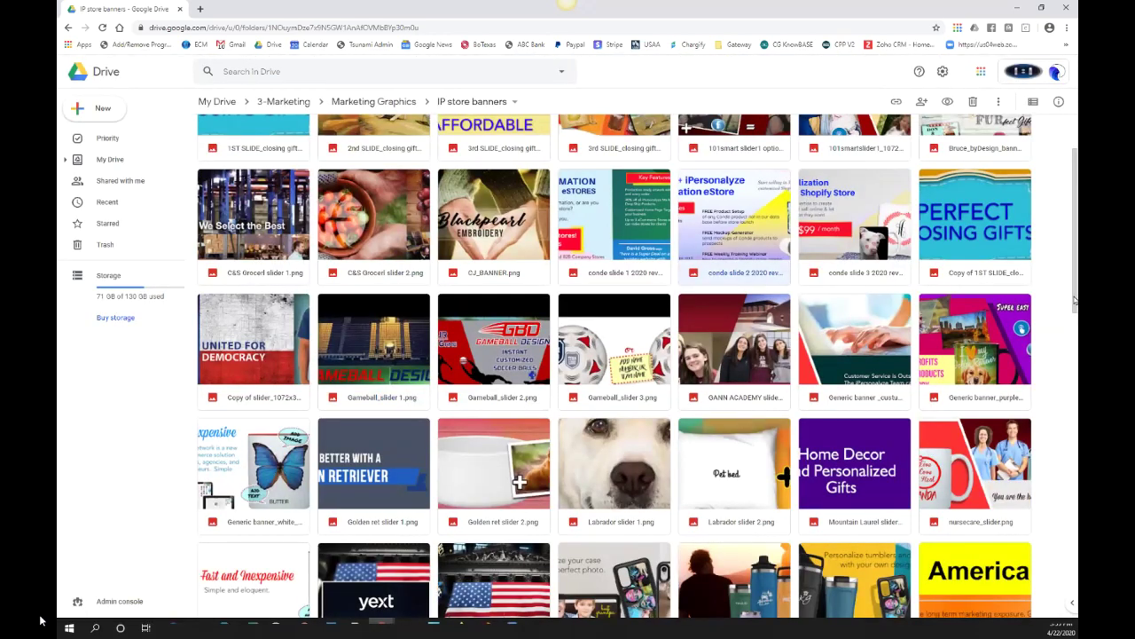
scroll(1075, 368, "down", 2)
double_click(494, 406)
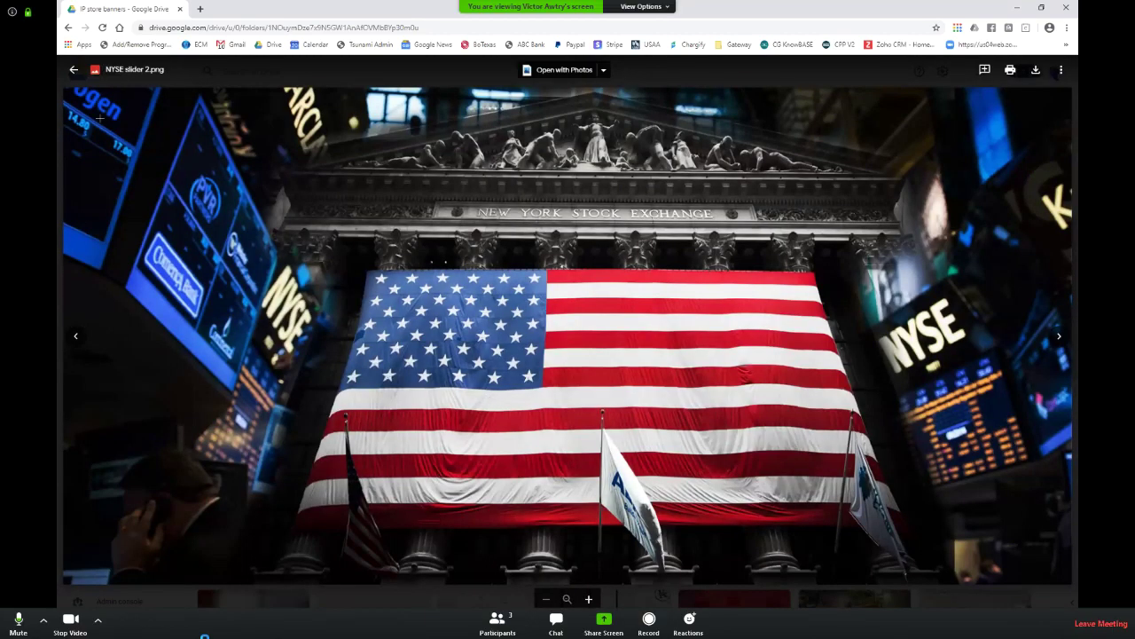
left_click(74, 70)
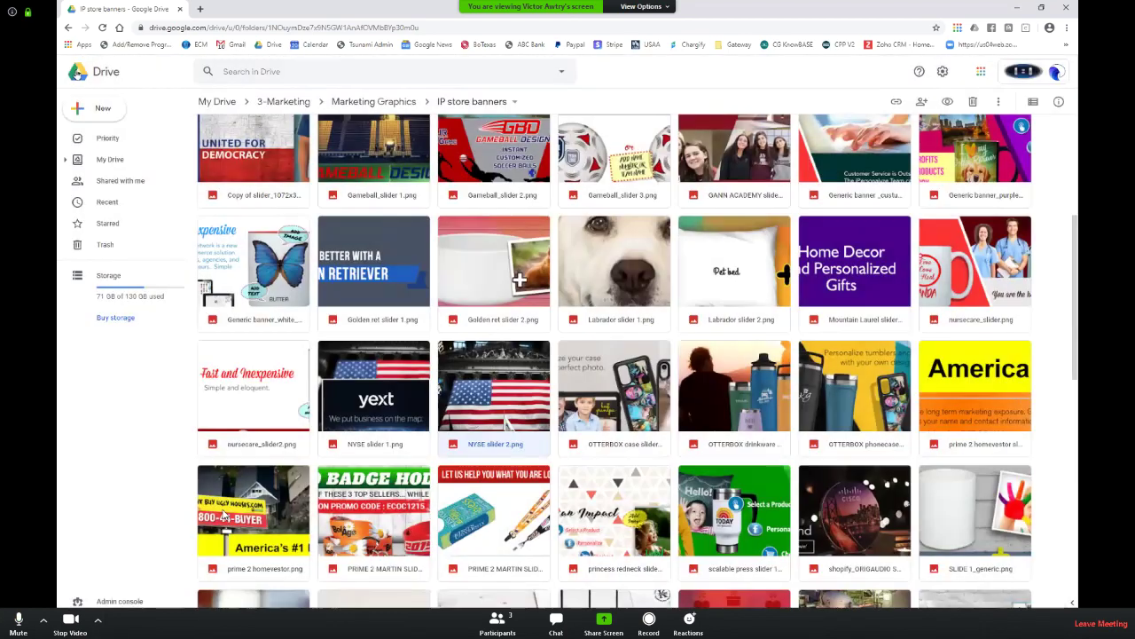
View the Golden ret slider 1.png, Generic banner_white_1072x389.png and Copy of slider_1072x389 INDIVISIBLE.png banners one after another.
double_click(371, 291)
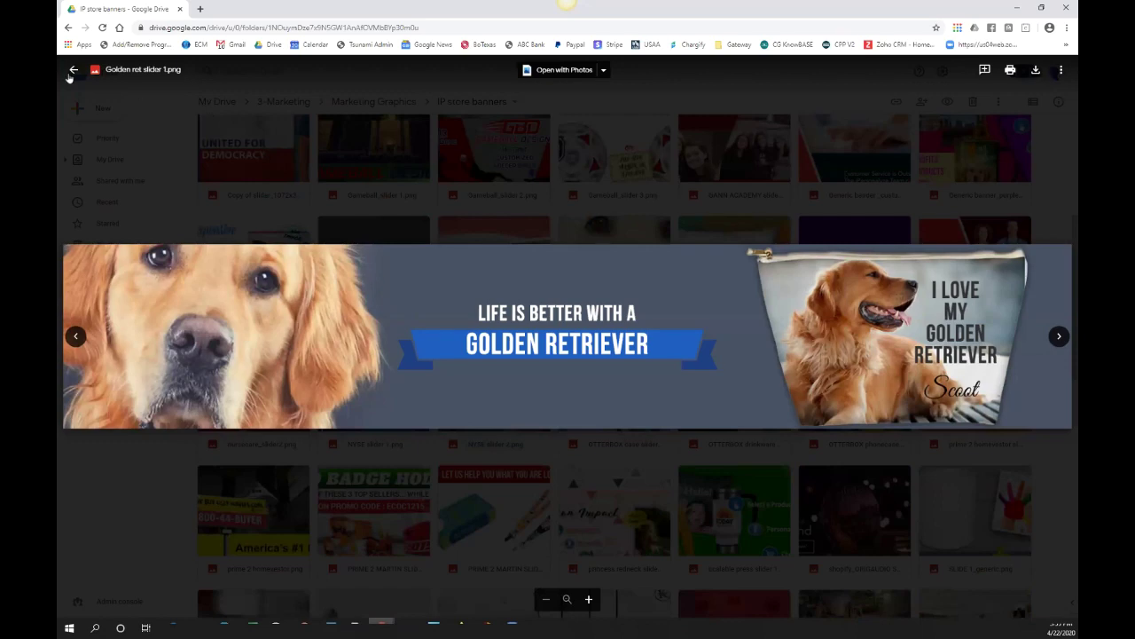
left_click(73, 70)
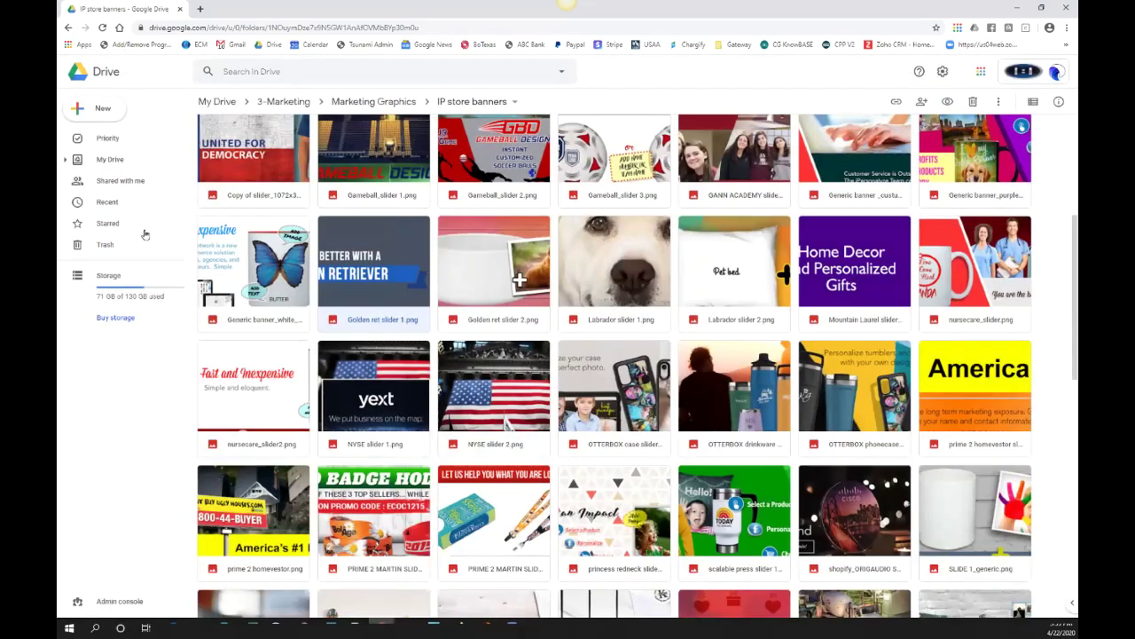
double_click(211, 244)
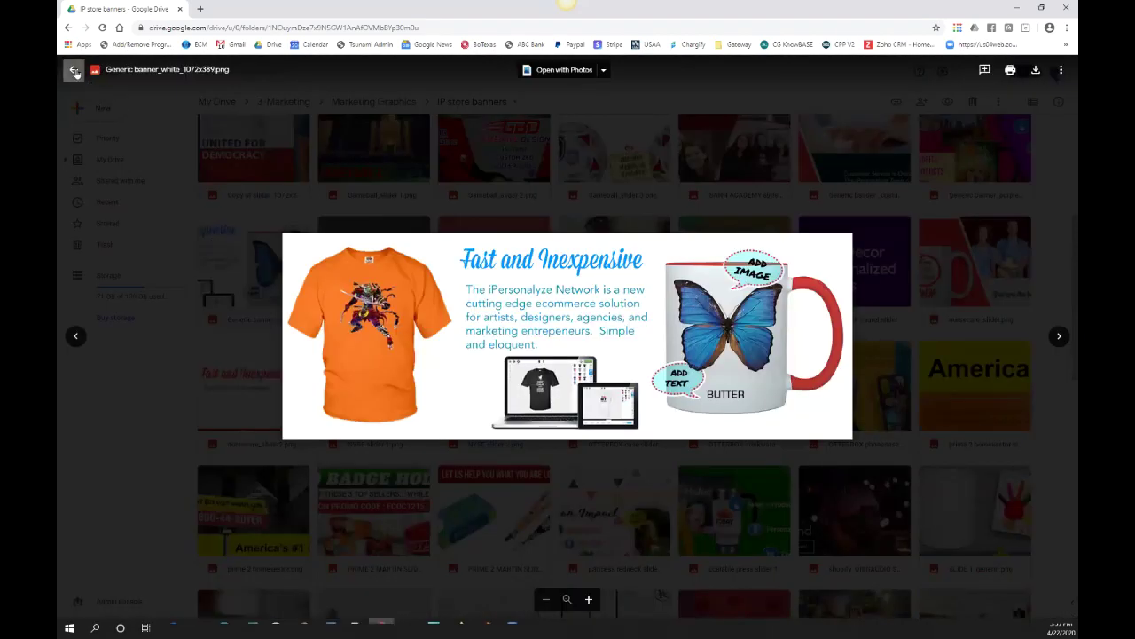
left_click(73, 70)
scroll(240, 156, "up", 1)
double_click(240, 156)
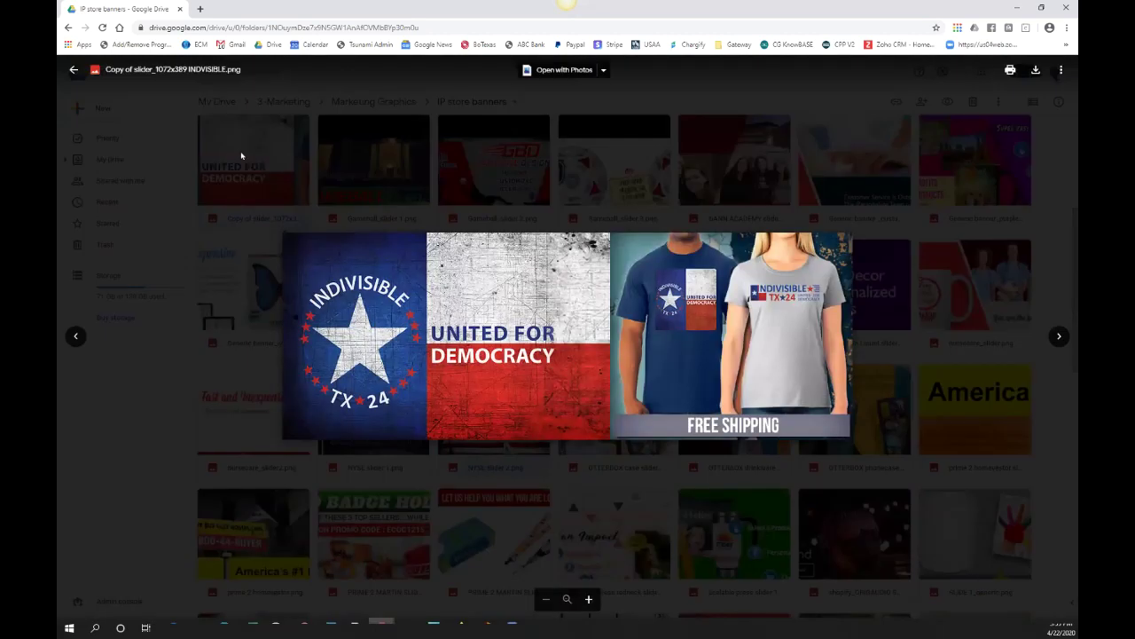
left_click(74, 70)
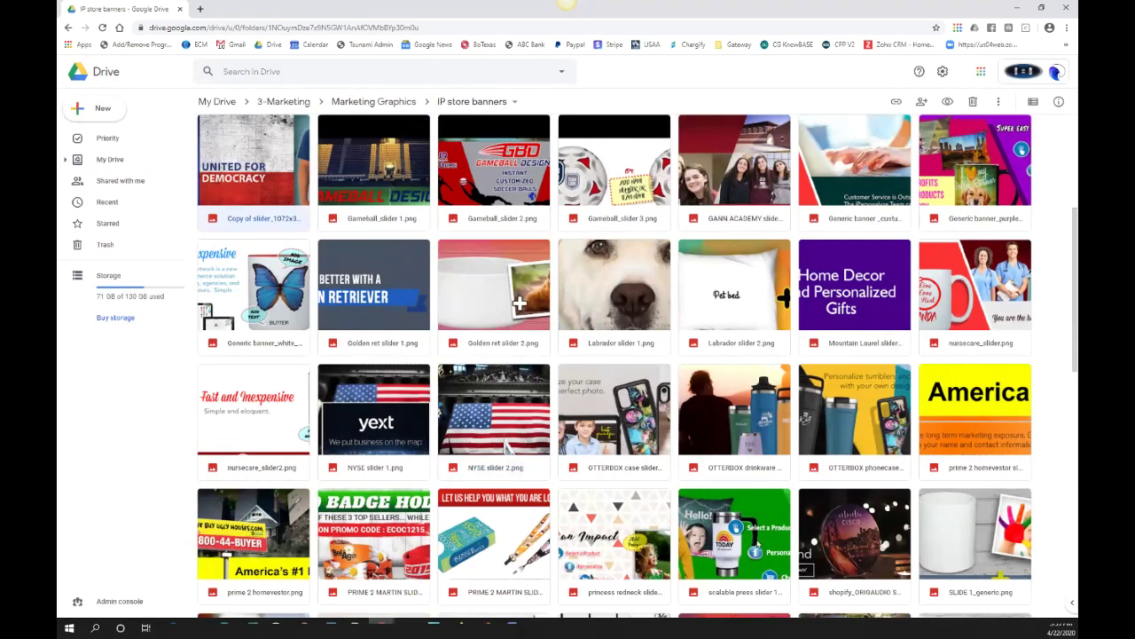
Preview the scalable press slider 1072x389.png and prime 2 homevestor slide2.png banners and return to the folder.
left_click(758, 542)
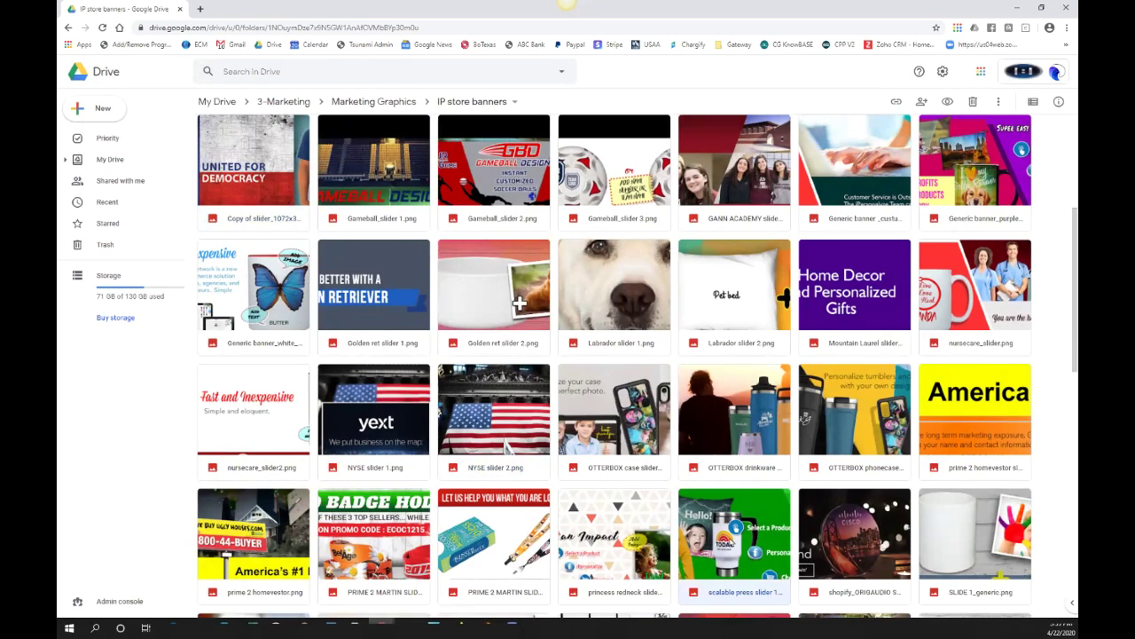
double_click(730, 541)
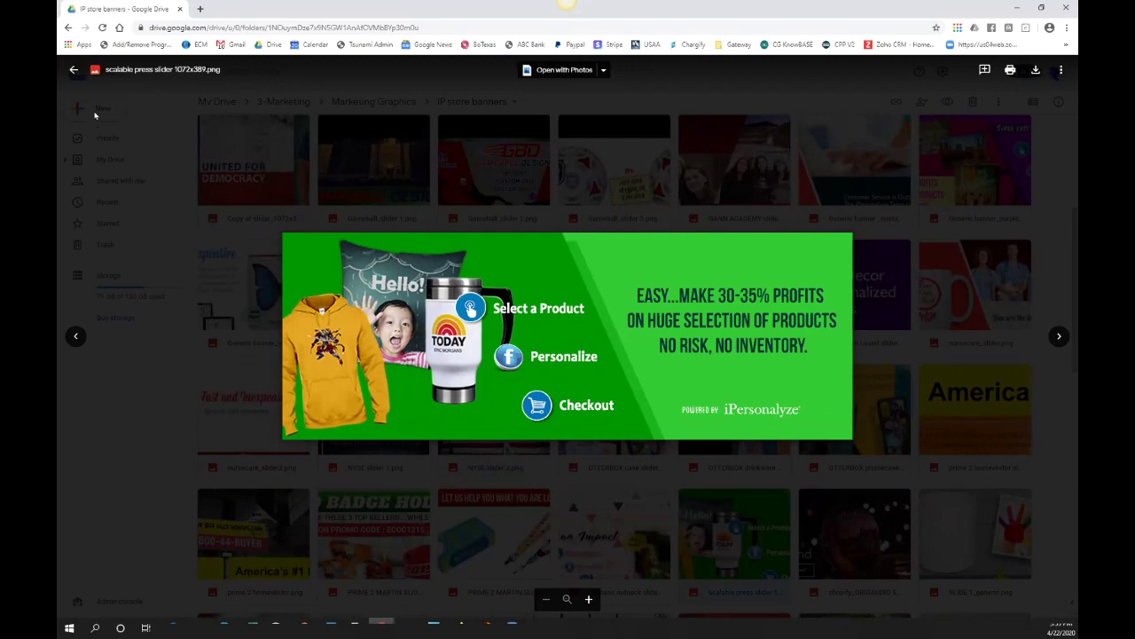
left_click(74, 69)
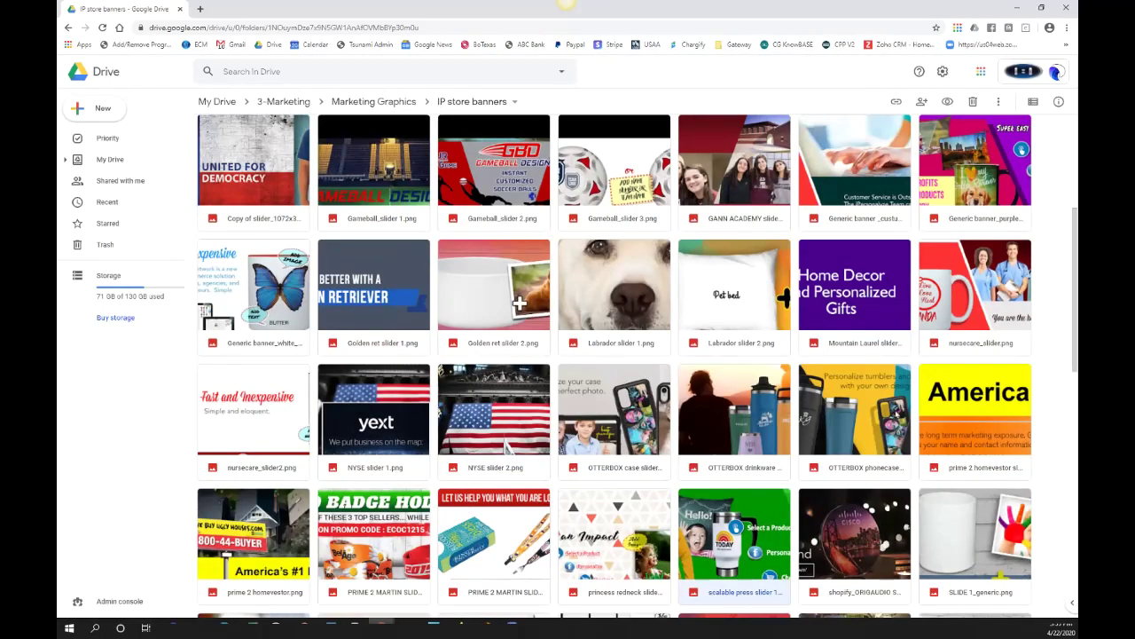
double_click(966, 418)
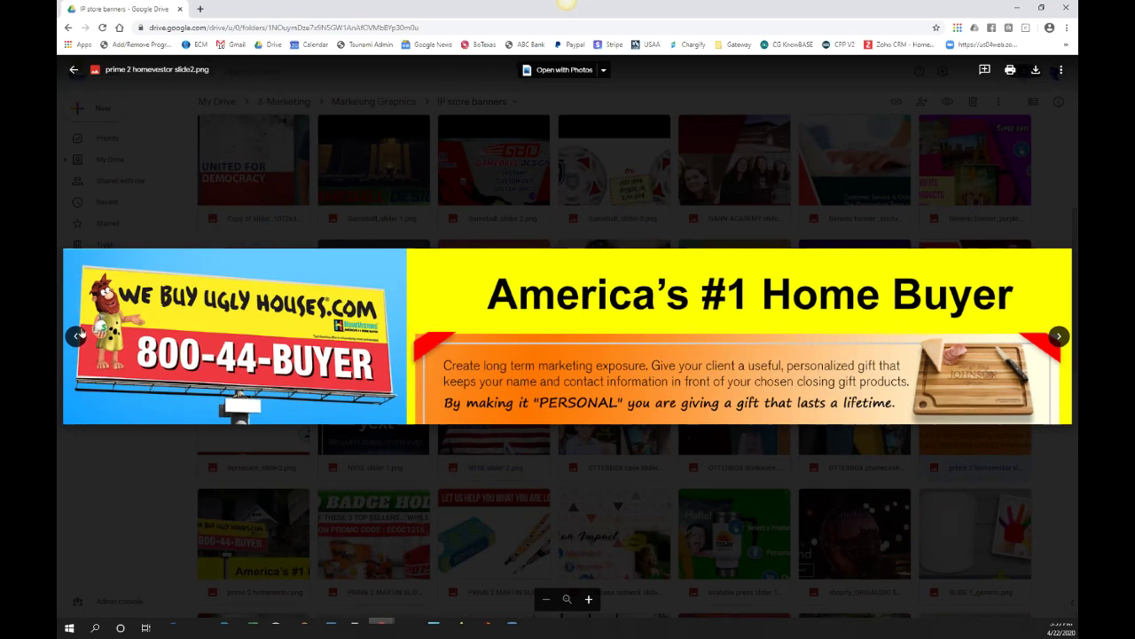
key("Escape")
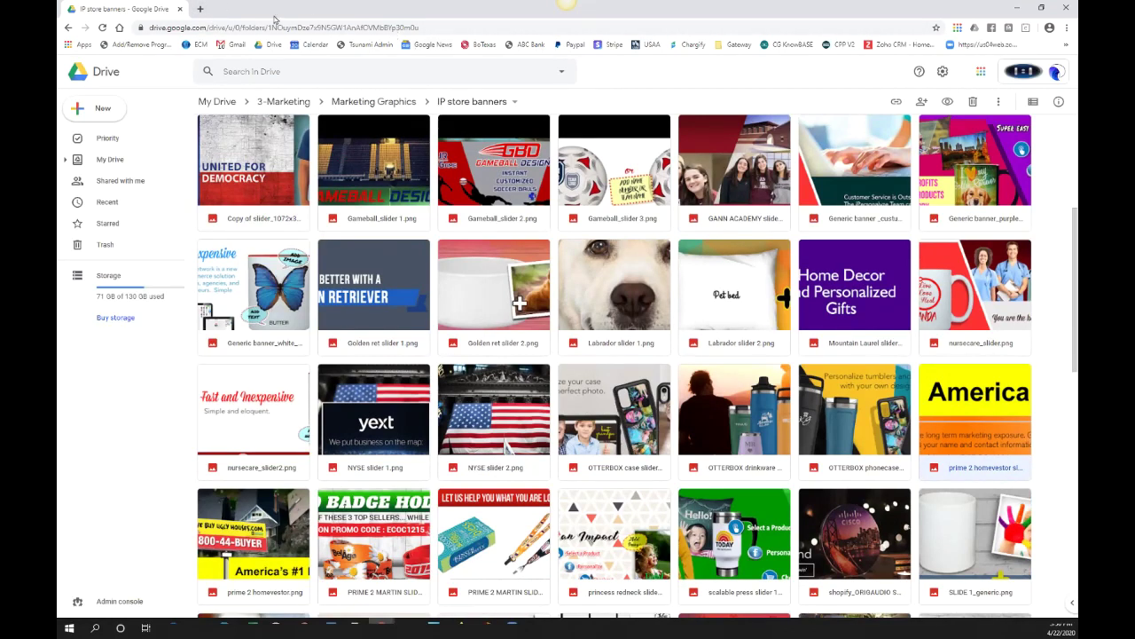
Open the ipersonalyze.com website in a new browser tab.
left_click(199, 9)
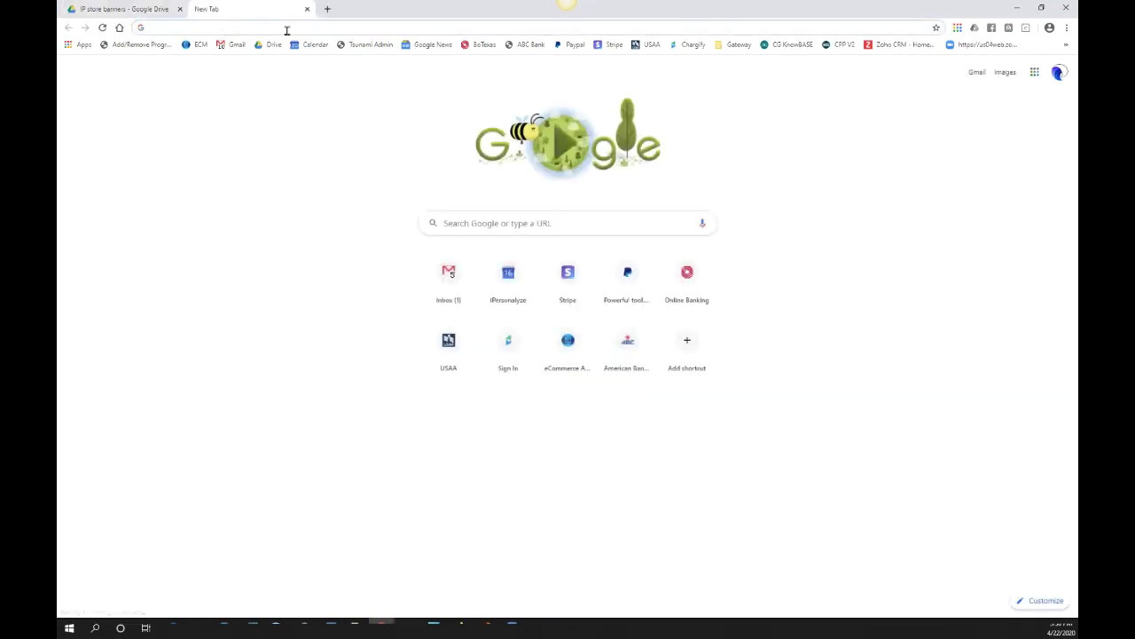
type("ip")
key("Return")
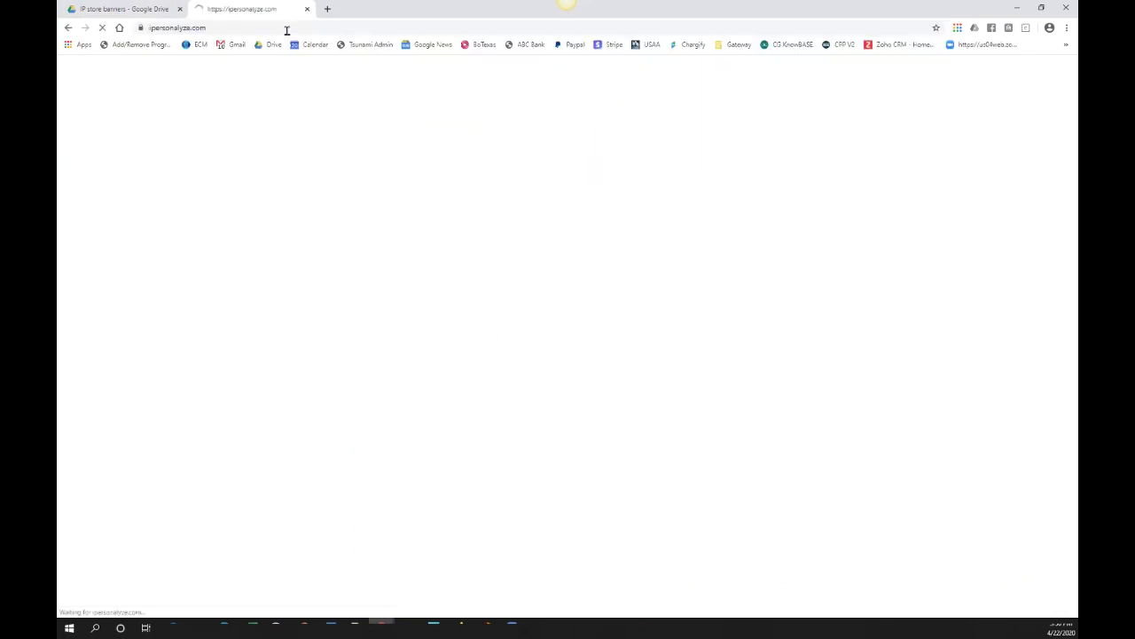